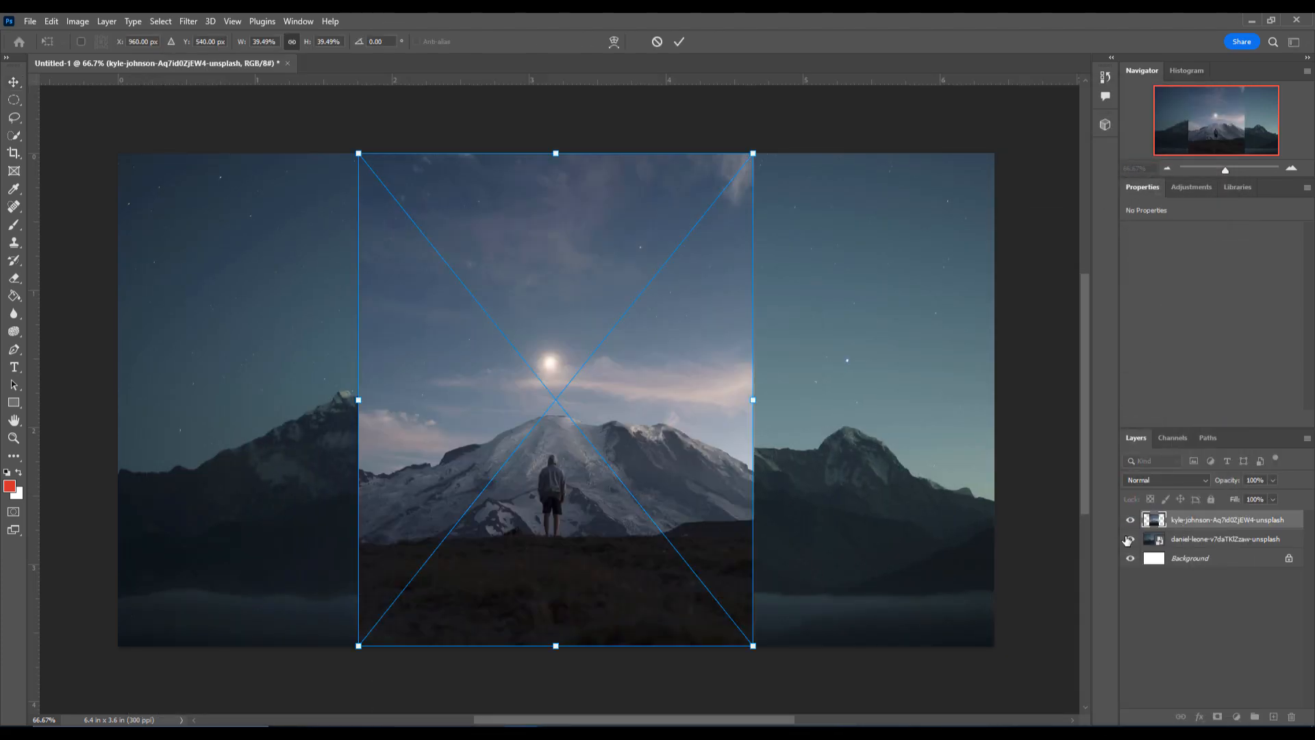
- Confirm the placement of the photo of the hooded man in the centre of the canvas
{"action": "key", "text": "Return"}
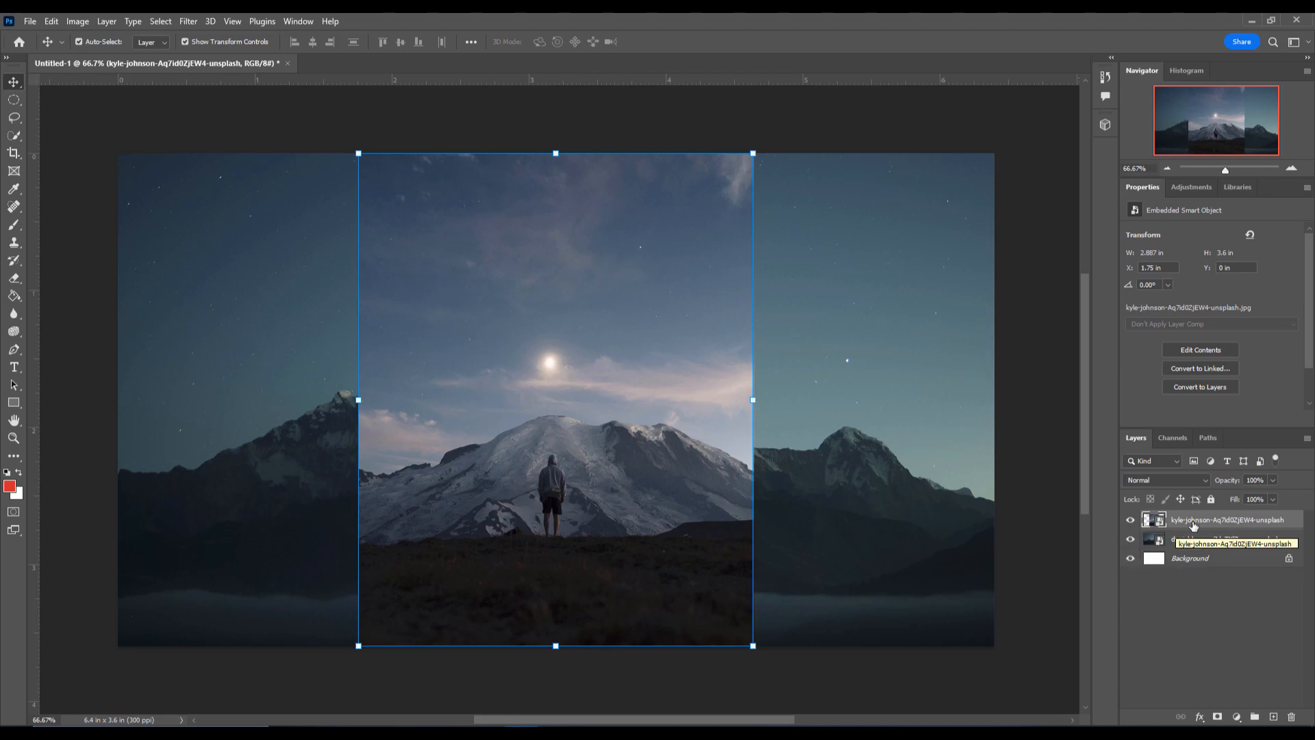
{"action": "left_click_drag", "start_coordinate": [1226, 170], "coordinate": [1236, 169]}
{"action": "left_click_drag", "start_coordinate": [1084, 391], "coordinate": [1084, 467]}
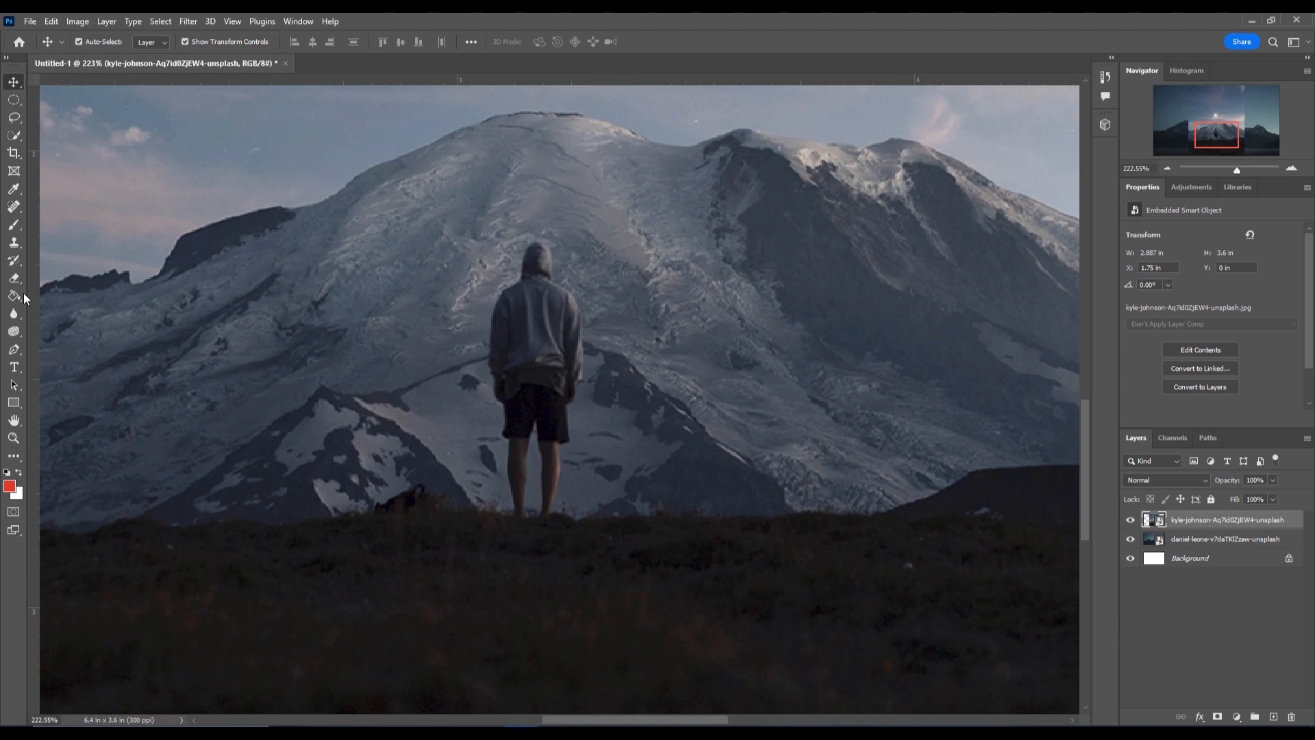
{"action": "left_click", "coordinate": [14, 350]}
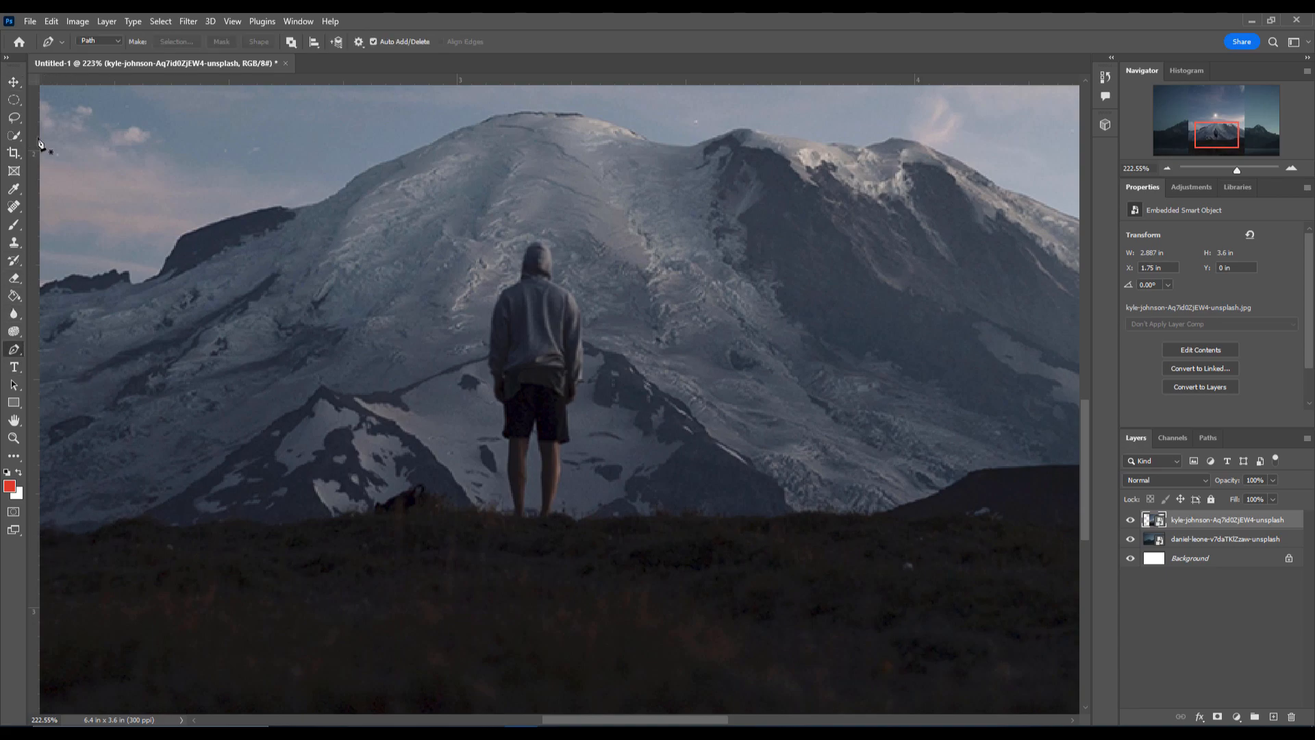
{"action": "left_click", "coordinate": [14, 118]}
{"action": "right_click", "coordinate": [14, 117]}
{"action": "left_click", "coordinate": [75, 126]}
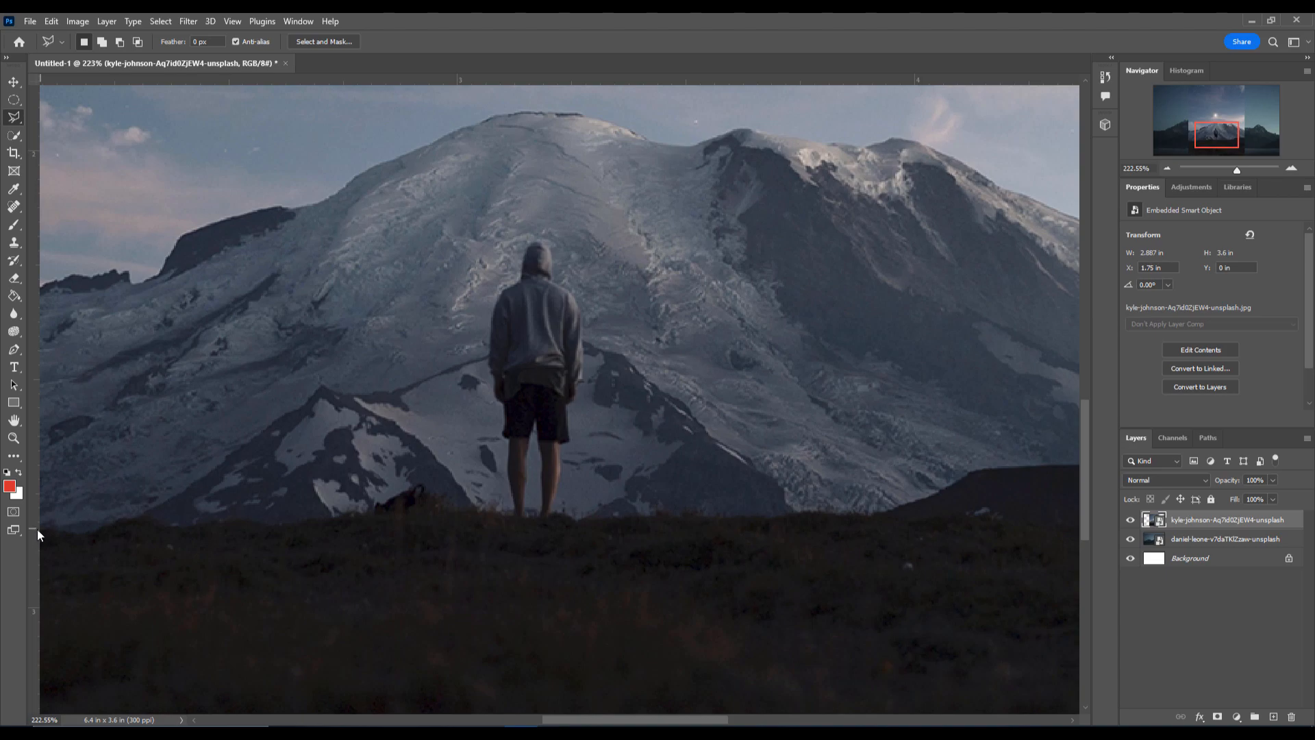
{"action": "mouse_move", "coordinate": [55, 529]}
{"action": "left_mouse_down"}
{"action": "mouse_move", "coordinate": [130, 520]}
{"action": "mouse_move", "coordinate": [448, 520]}
{"action": "mouse_move", "coordinate": [492, 533]}
{"action": "mouse_move", "coordinate": [474, 517]}
{"action": "mouse_move", "coordinate": [510, 520]}
{"action": "left_mouse_up"}
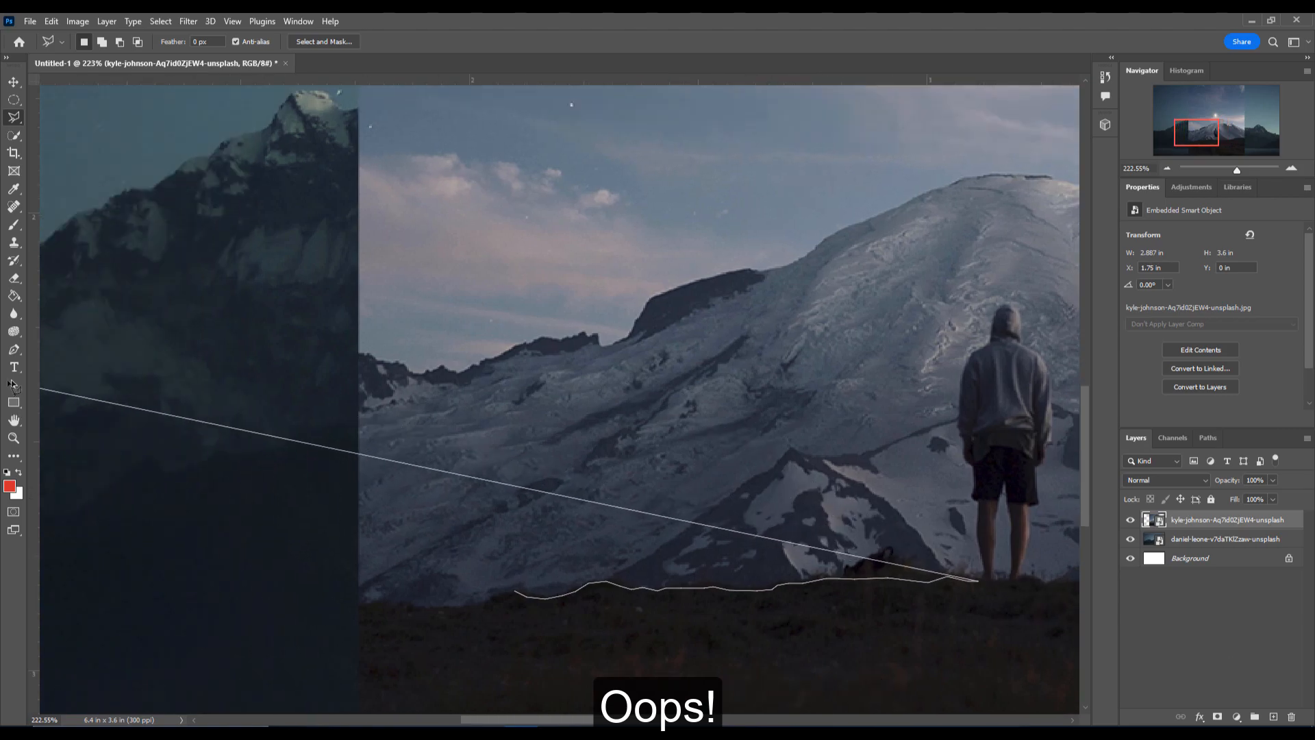
{"action": "left_click", "coordinate": [12, 353]}
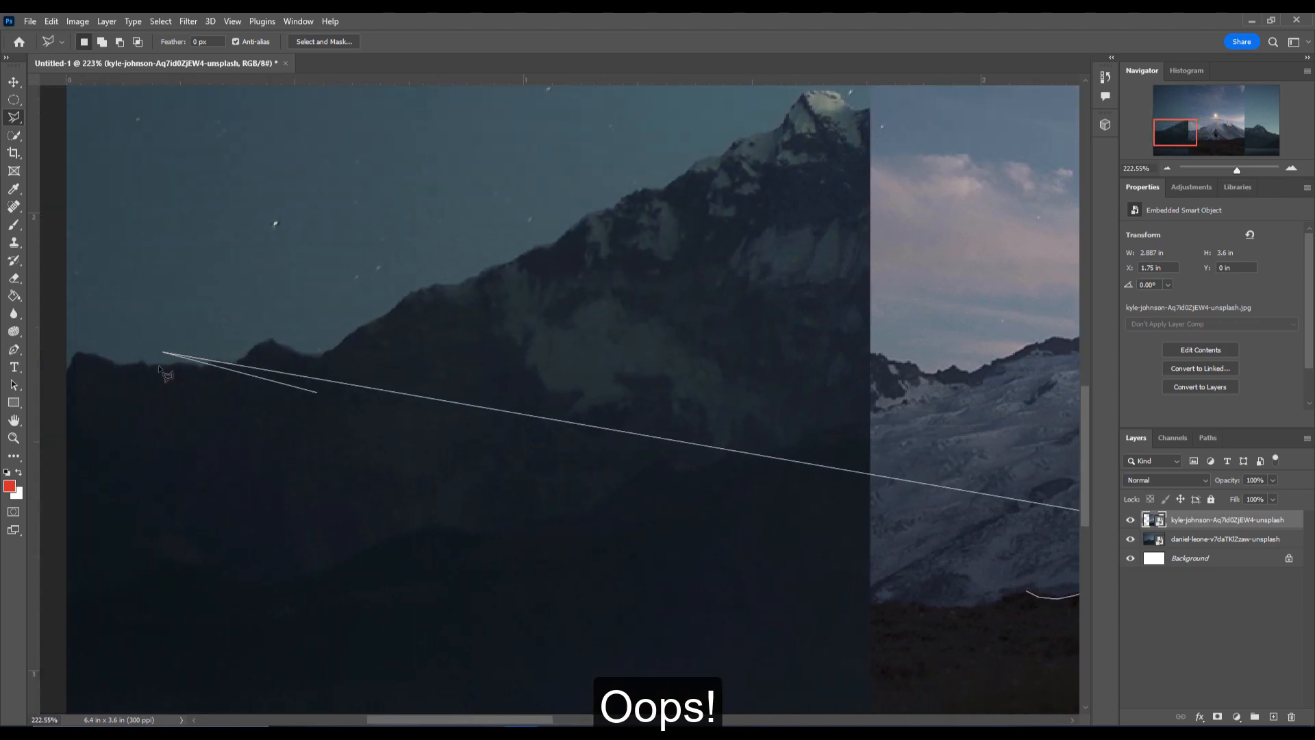
{"action": "key", "text": "Escape"}
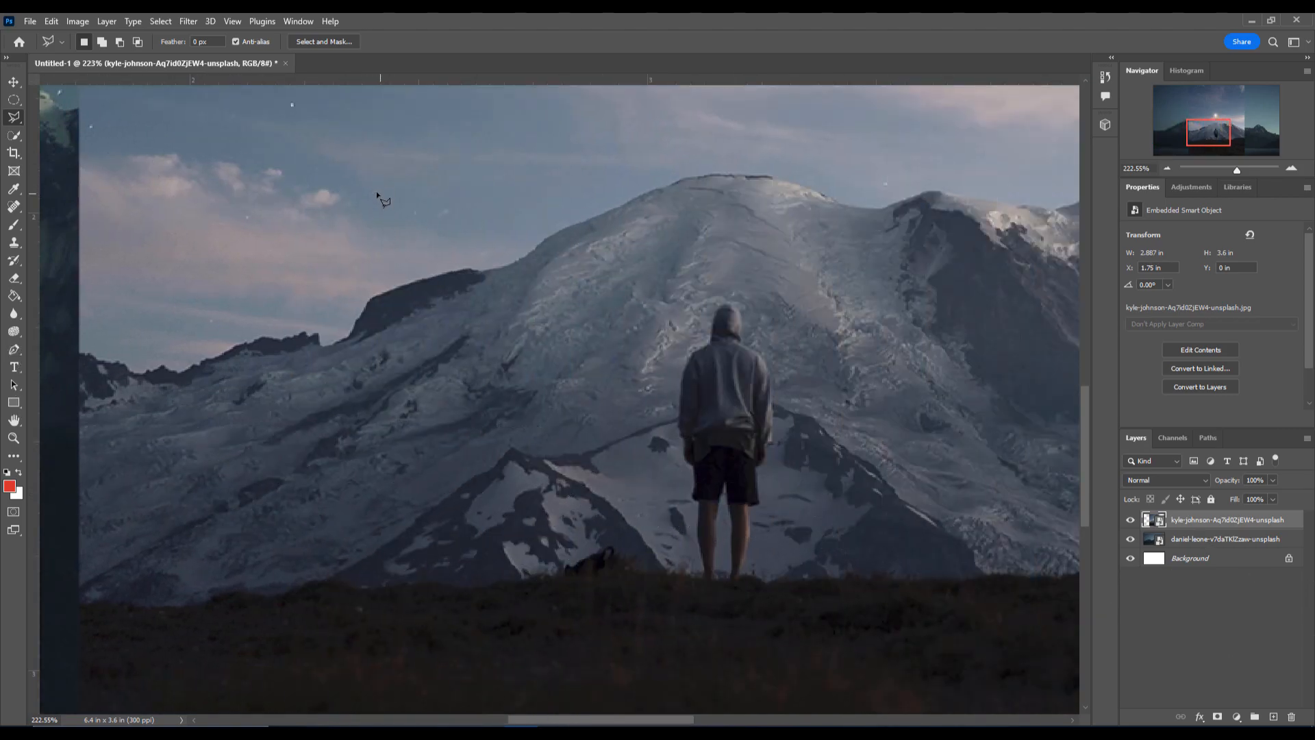
- Trace the upper edge of the grassy ground with the Pen tool, from the photo's left edge to the man's feet
{"action": "left_click", "coordinate": [14, 350]}
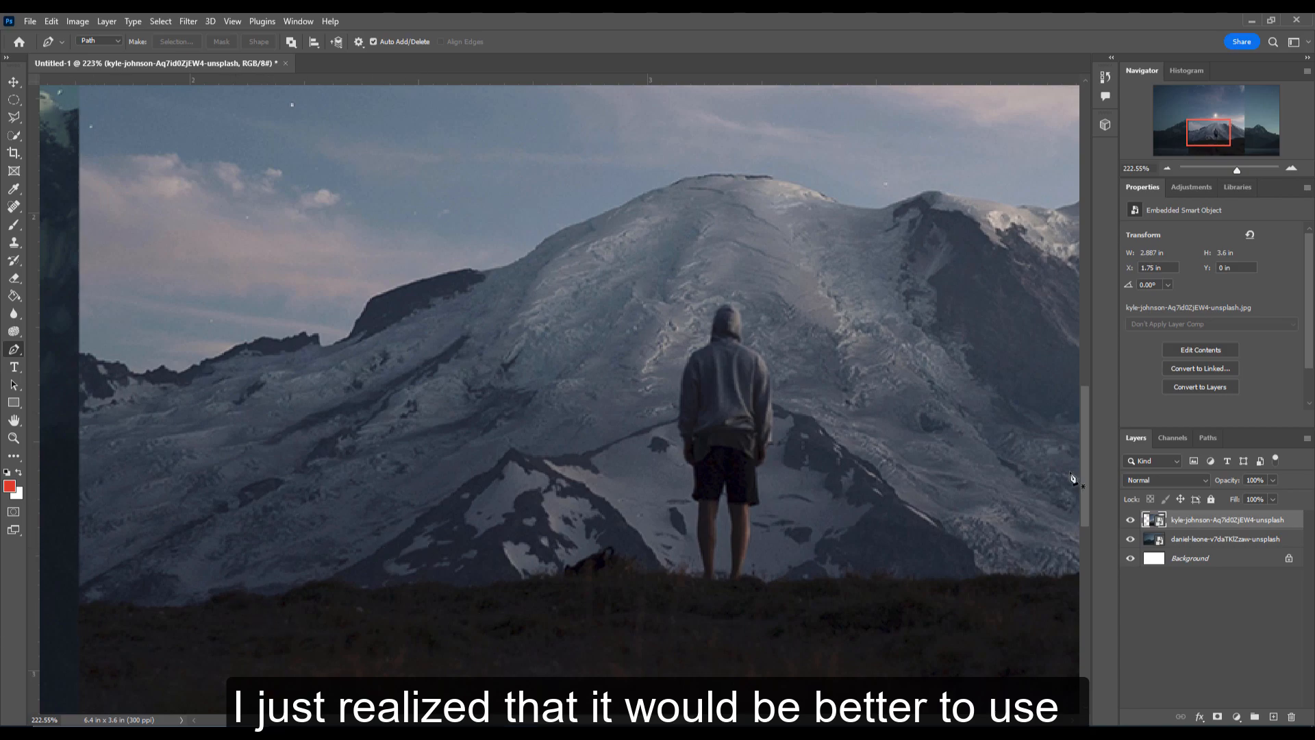
{"action": "left_click", "coordinate": [76, 608]}
{"action": "left_click", "coordinate": [87, 606]}
{"action": "left_click", "coordinate": [96, 604]}
{"action": "left_click", "coordinate": [110, 609]}
{"action": "left_click", "coordinate": [116, 608]}
{"action": "left_click", "coordinate": [230, 593]}
{"action": "left_click", "coordinate": [310, 589]}
{"action": "left_click", "coordinate": [338, 588]}
{"action": "left_click", "coordinate": [378, 591]}
{"action": "left_click", "coordinate": [404, 587]}
{"action": "left_click", "coordinate": [452, 587]}
{"action": "left_click", "coordinate": [484, 591]}
{"action": "left_click", "coordinate": [500, 583]}
{"action": "left_click", "coordinate": [525, 581]}
{"action": "left_click", "coordinate": [545, 581]}
{"action": "left_click", "coordinate": [566, 580]}
{"action": "left_click", "coordinate": [585, 581]}
{"action": "left_click", "coordinate": [596, 581]}
{"action": "left_click", "coordinate": [614, 581]}
{"action": "left_click", "coordinate": [630, 582]}
{"action": "left_click", "coordinate": [647, 577]}
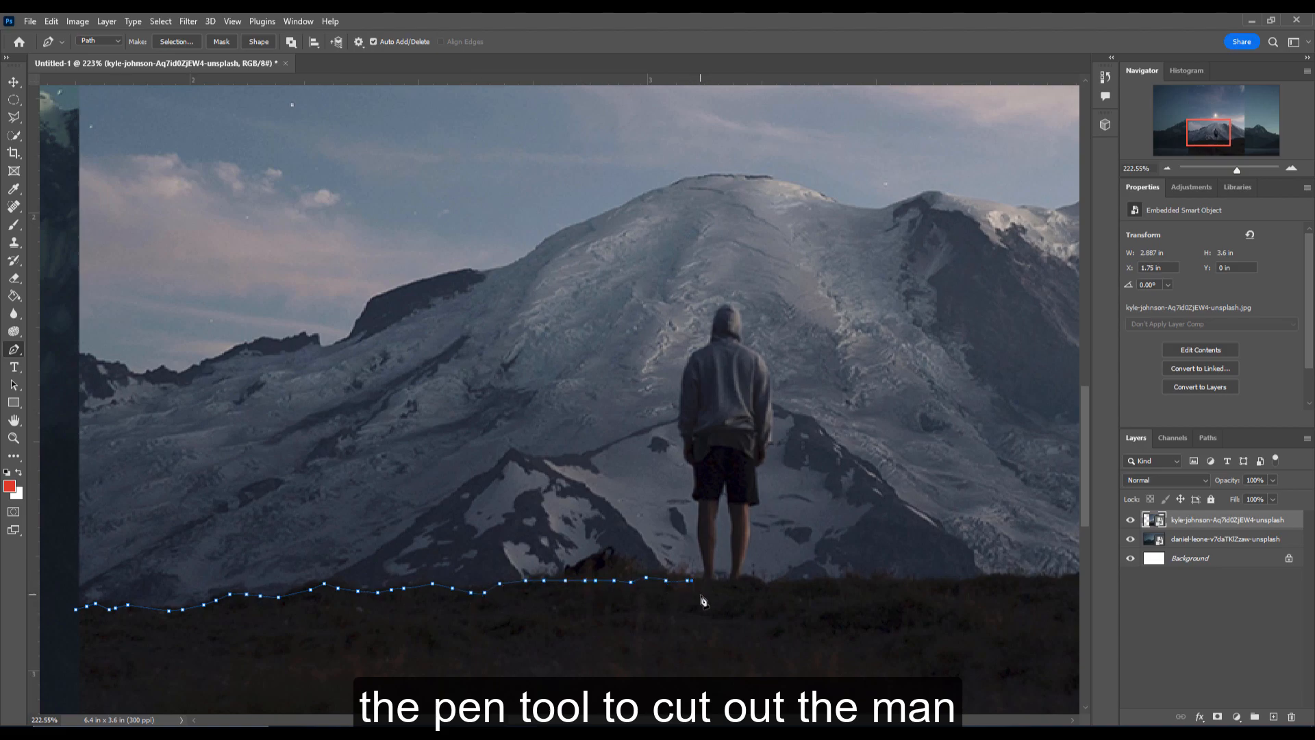
- Continue the pen path up the man's left side, along his leg, shorts and arm to the shoulder
{"action": "mouse_move", "coordinate": [1237, 170]}
{"action": "left_mouse_down"}
{"action": "mouse_move", "coordinate": [1255, 158]}
{"action": "mouse_move", "coordinate": [1244, 169]}
{"action": "left_mouse_up"}
{"action": "left_click_drag", "start_coordinate": [1086, 467], "coordinate": [1090, 486]}
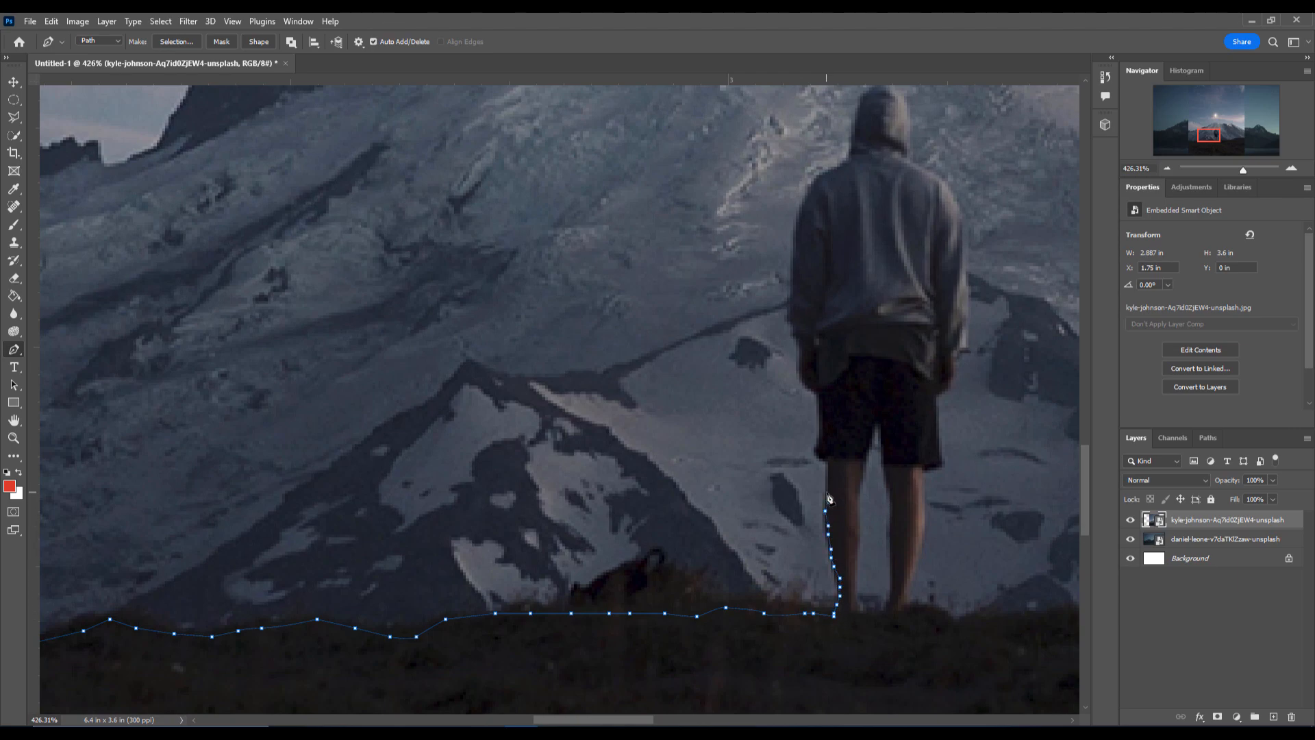
{"action": "left_click", "coordinate": [823, 433]}
{"action": "left_click", "coordinate": [790, 282]}
{"action": "left_click", "coordinate": [790, 271]}
{"action": "left_click", "coordinate": [793, 260]}
{"action": "left_click", "coordinate": [796, 248]}
{"action": "left_click", "coordinate": [817, 181]}
{"action": "left_click", "coordinate": [822, 176]}
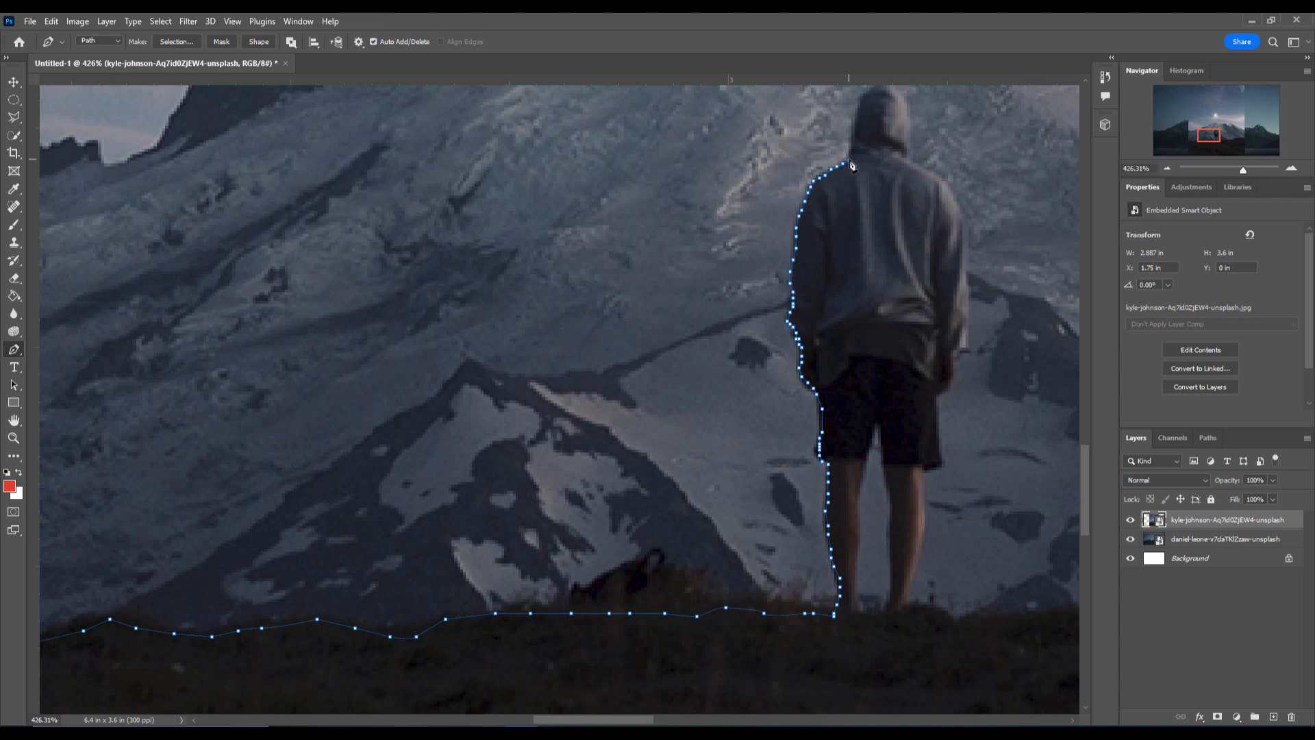
- Continue the pen path around the man's hood and down his right arm, shorts and leg
{"action": "left_click", "coordinate": [861, 111]}
{"action": "left_click", "coordinate": [869, 93]}
{"action": "scroll", "coordinate": [871, 103], "scroll_direction": "up", "scroll_amount": 3}
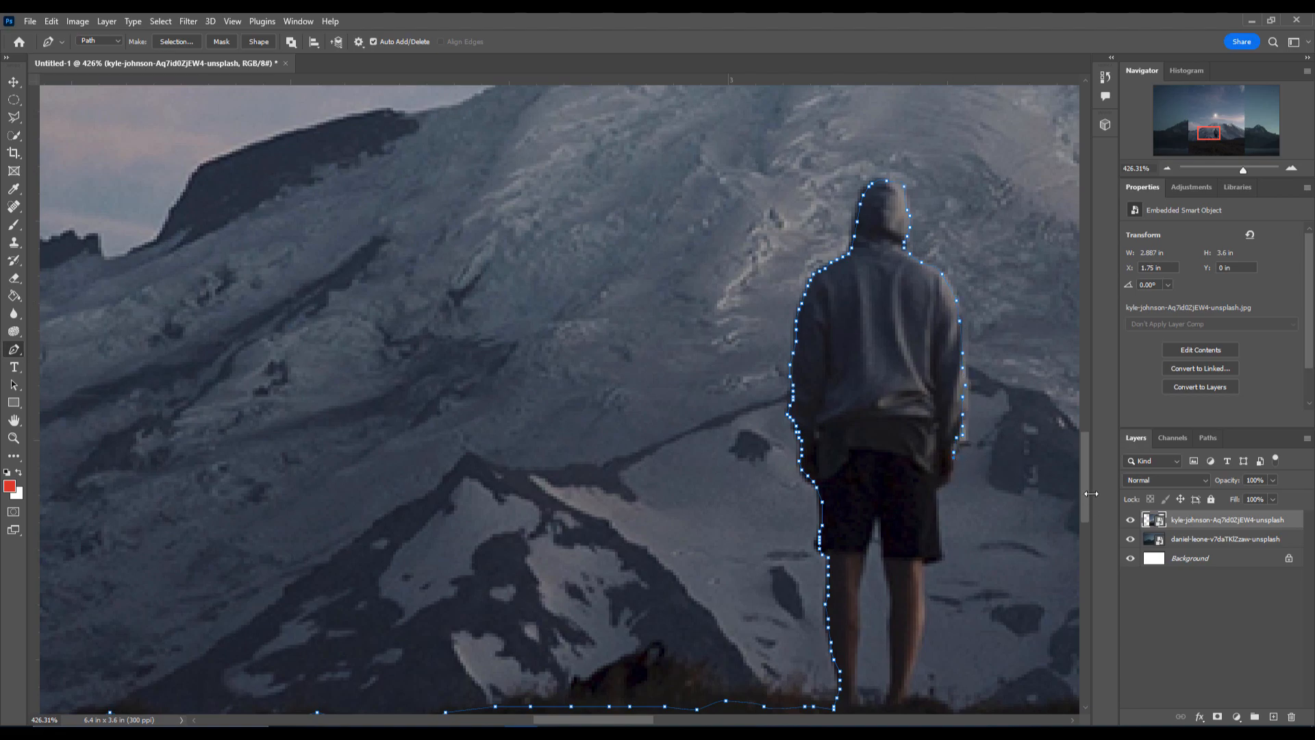
{"action": "scroll", "coordinate": [1088, 508], "scroll_direction": "down", "scroll_amount": 3}
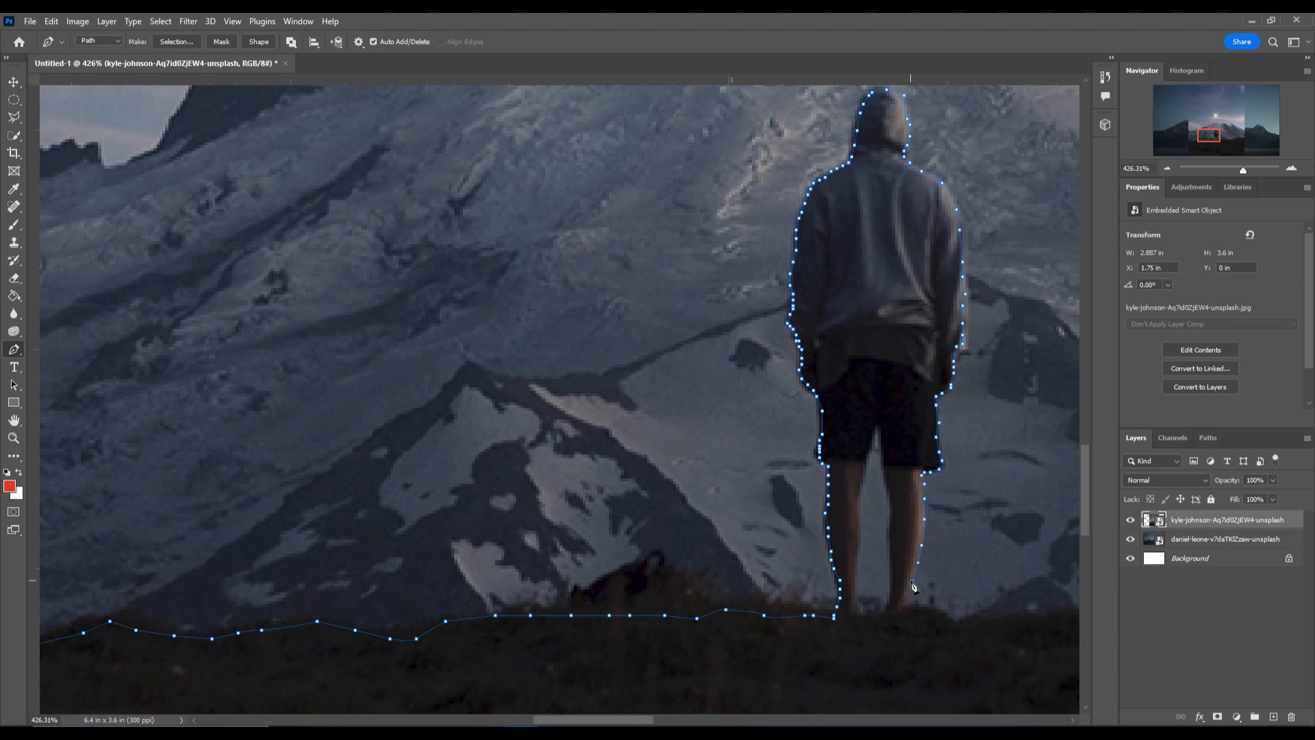
- Trace the ground's upper edge with the pen path from the man's right foot to the photo's right edge
{"action": "left_click", "coordinate": [985, 621]}
{"action": "left_click", "coordinate": [1018, 622]}
{"action": "left_click", "coordinate": [1026, 618]}
{"action": "left_click_drag", "start_coordinate": [590, 719], "coordinate": [663, 720]}
{"action": "left_click", "coordinate": [402, 612]}
{"action": "left_click_drag", "start_coordinate": [440, 612], "coordinate": [447, 612]}
{"action": "left_click_drag", "start_coordinate": [473, 615], "coordinate": [478, 613]}
{"action": "left_click", "coordinate": [495, 612]}
{"action": "left_click", "coordinate": [519, 615]}
{"action": "left_click", "coordinate": [543, 612]}
{"action": "left_click", "coordinate": [577, 618]}
{"action": "left_click", "coordinate": [621, 615]}
{"action": "left_click", "coordinate": [658, 615]}
{"action": "left_click", "coordinate": [683, 615]}
{"action": "left_click", "coordinate": [726, 609]}
{"action": "left_click", "coordinate": [767, 609]}
{"action": "left_click_drag", "start_coordinate": [669, 719], "coordinate": [799, 720]}
{"action": "left_click", "coordinate": [624, 607]}
{"action": "left_click", "coordinate": [668, 612]}
{"action": "left_click", "coordinate": [697, 622]}
{"action": "left_click", "coordinate": [715, 627]}
{"action": "left_click", "coordinate": [768, 635]}
{"action": "left_click", "coordinate": [779, 633]}
{"action": "left_click", "coordinate": [803, 631]}
- Run the pen path below the grassy ground and close it at its starting anchor point
{"action": "left_click_drag", "start_coordinate": [1087, 497], "coordinate": [1060, 560]}
{"action": "left_click", "coordinate": [796, 631]}
{"action": "left_click_drag", "start_coordinate": [722, 719], "coordinate": [474, 719]}
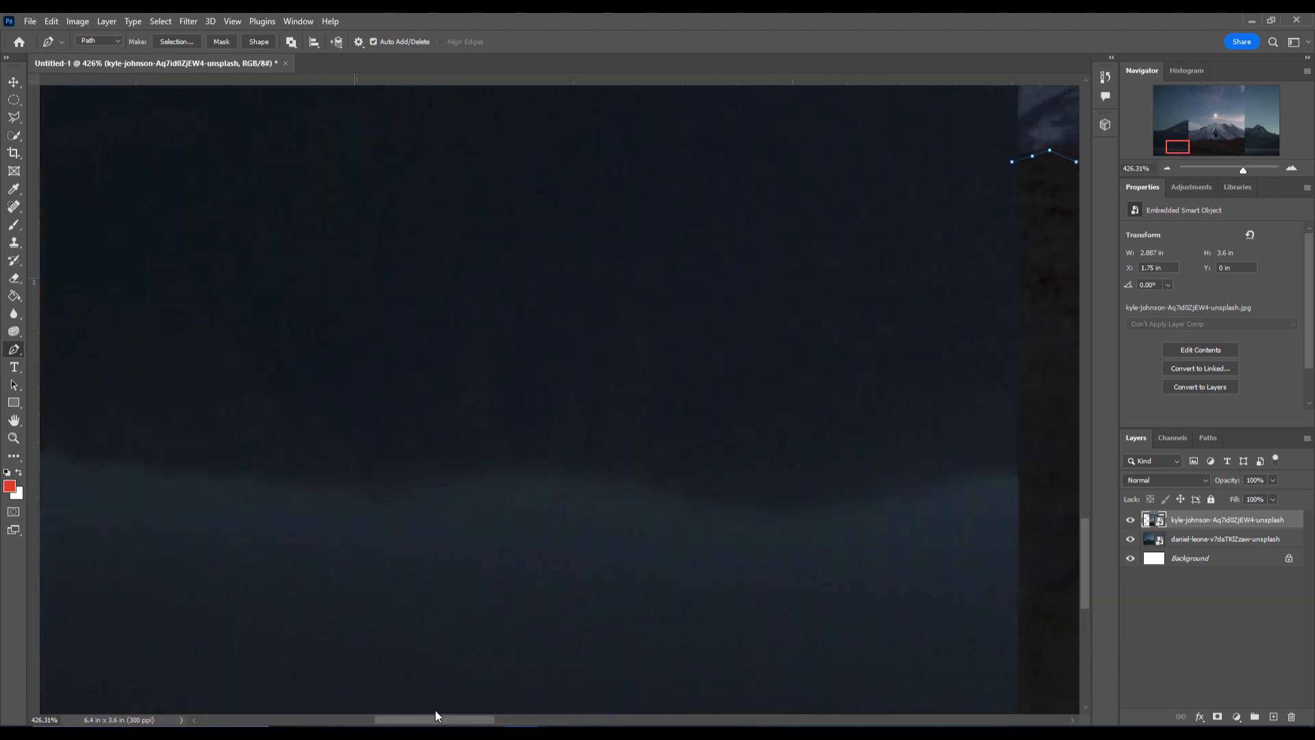
{"action": "left_click", "coordinate": [316, 672]}
{"action": "left_click", "coordinate": [404, 163]}
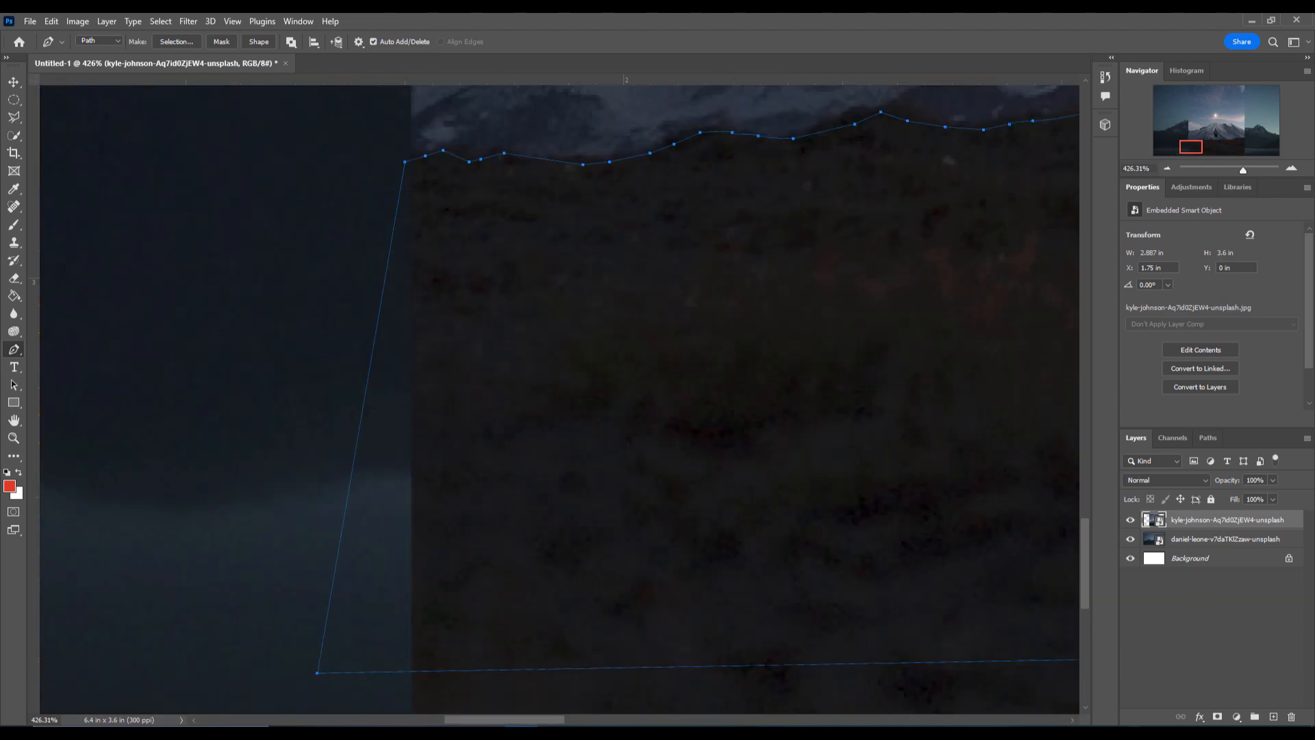
{"action": "left_click", "coordinate": [1217, 717]}
{"action": "left_click", "coordinate": [52, 22]}
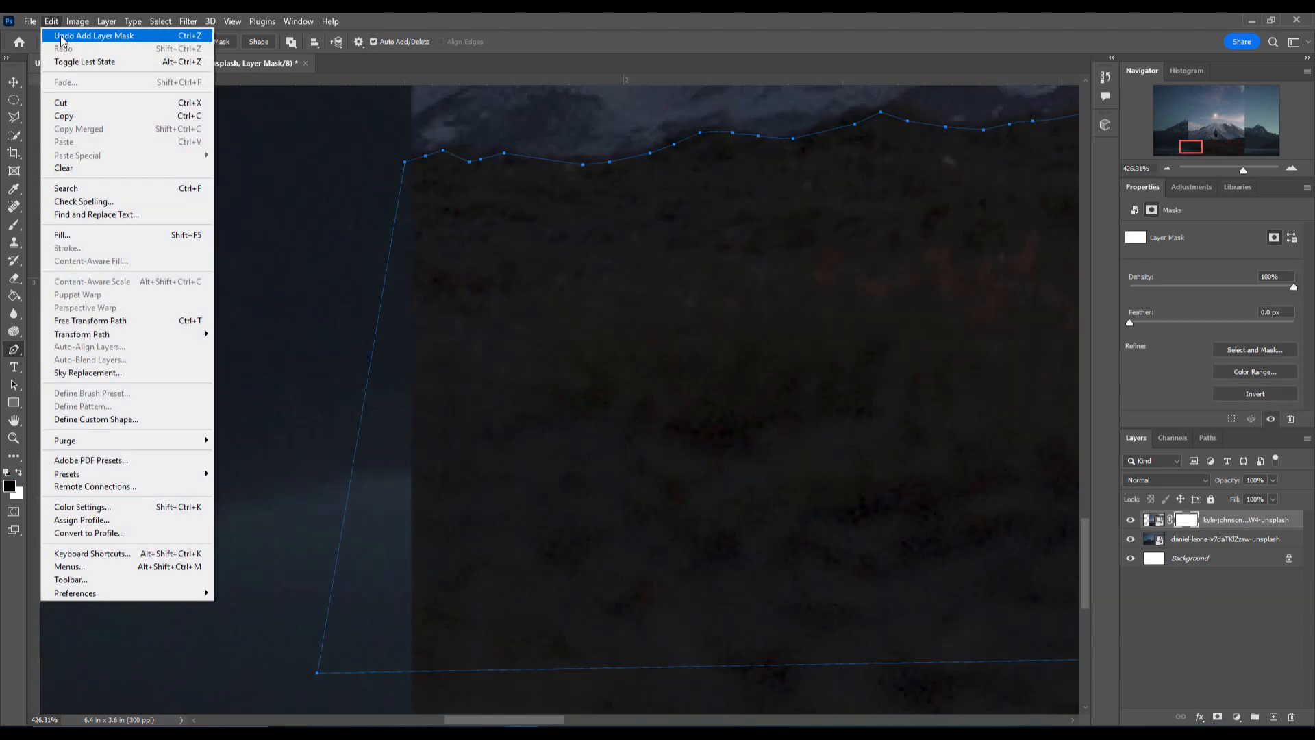
{"action": "left_click", "coordinate": [65, 33]}
- Convert the closed path to a selection and use it as a layer mask on the man's layer
{"action": "right_click", "coordinate": [728, 403]}
{"action": "left_click", "coordinate": [773, 457]}
{"action": "left_click", "coordinate": [729, 205]}
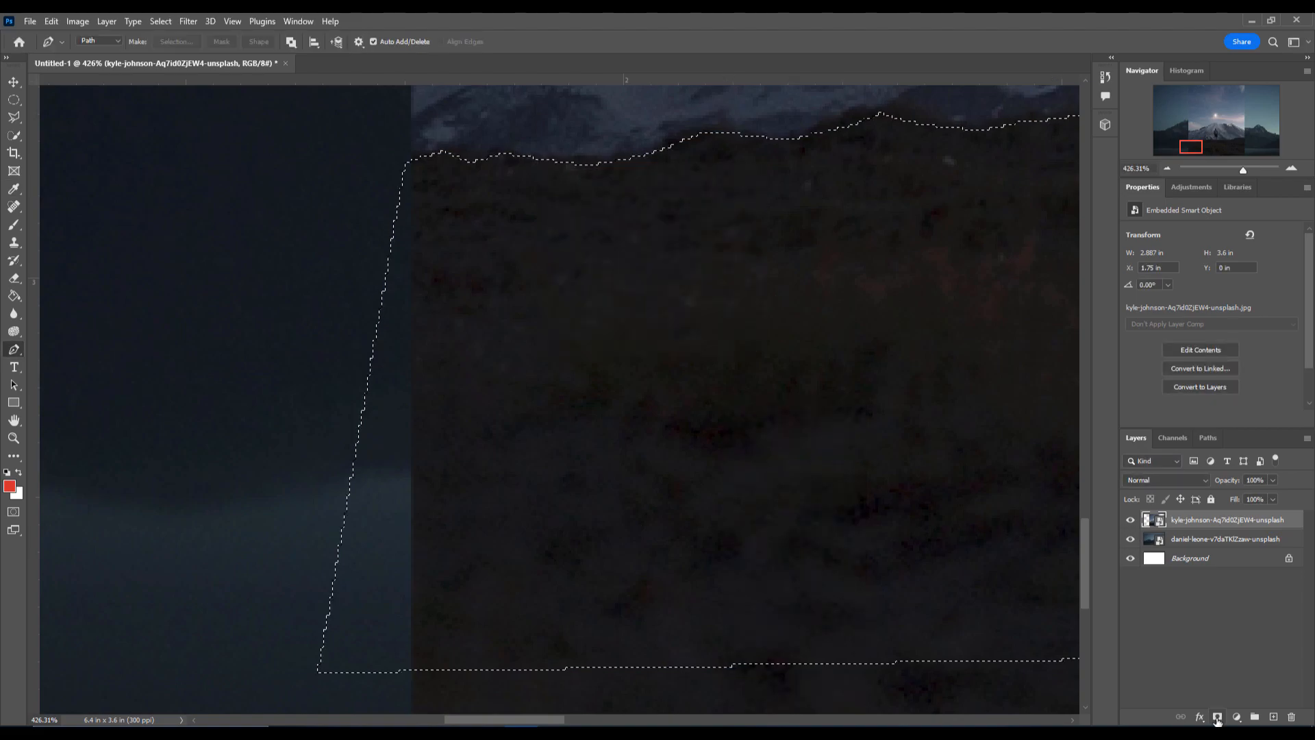
{"action": "left_click", "coordinate": [1217, 716]}
- Set up a hard round brush with 100% flow for painting on the man's layer mask
{"action": "scroll", "coordinate": [559, 399], "scroll_direction": "right", "scroll_amount": 5}
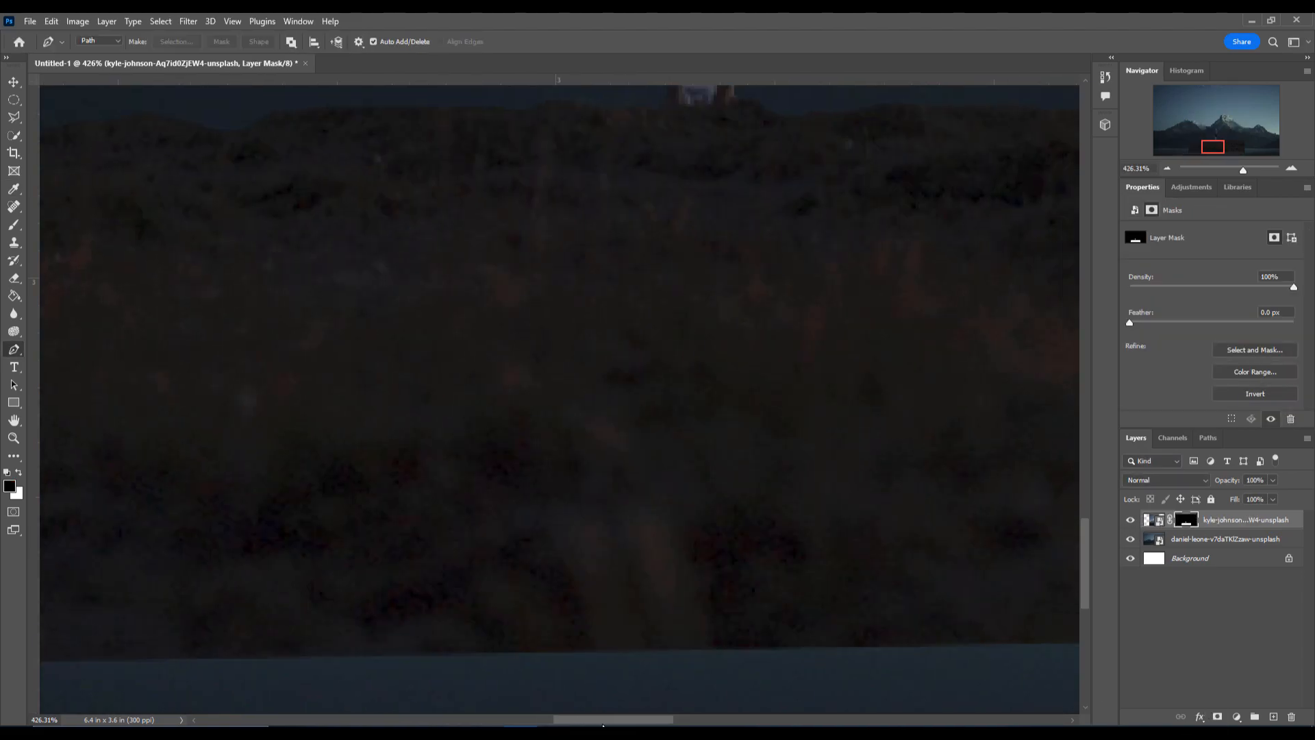
{"action": "left_click_drag", "start_coordinate": [1082, 572], "coordinate": [1105, 497]}
{"action": "left_click_drag", "start_coordinate": [1081, 443], "coordinate": [1091, 482]}
{"action": "left_click_drag", "start_coordinate": [1242, 174], "coordinate": [1244, 172]}
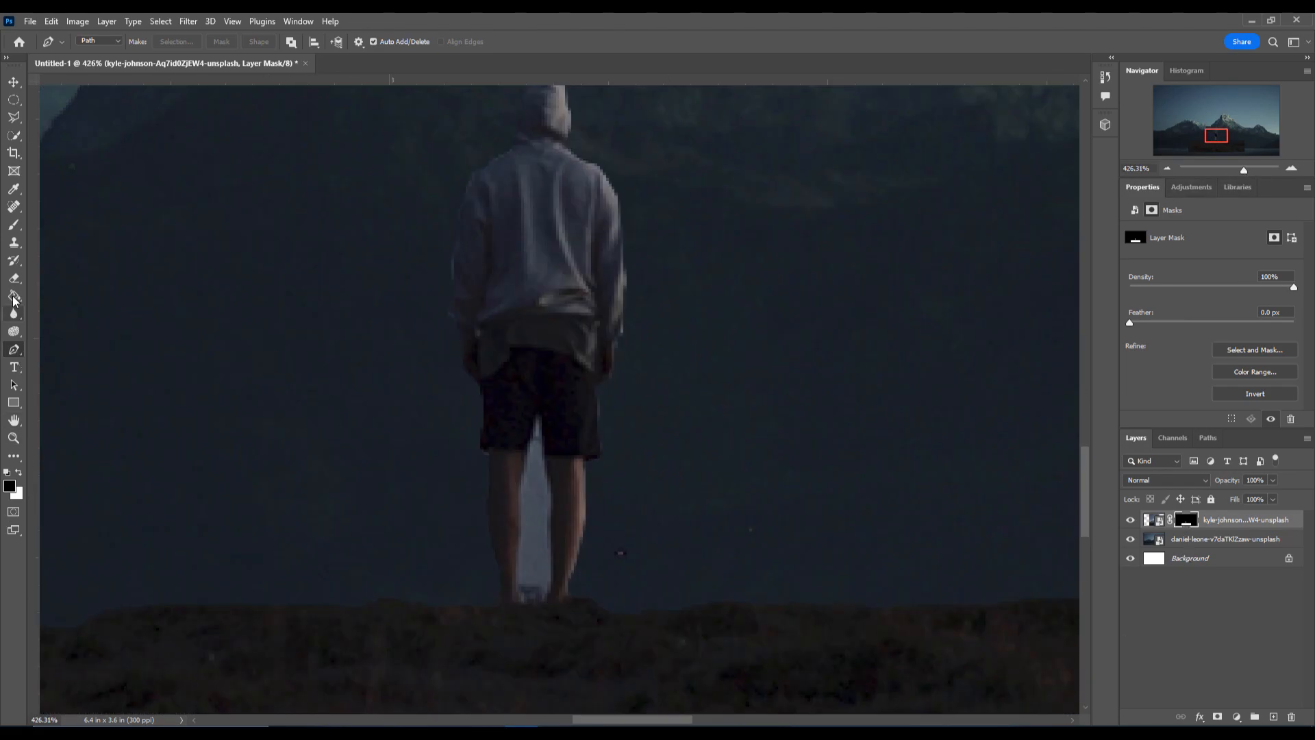
{"action": "left_click", "coordinate": [14, 225]}
{"action": "left_click", "coordinate": [98, 42]}
{"action": "left_click_drag", "start_coordinate": [163, 118], "coordinate": [146, 123]}
{"action": "key", "text": "Return"}
{"action": "left_click", "coordinate": [401, 42]}
{"action": "left_click_drag", "start_coordinate": [401, 59], "coordinate": [436, 62]}
{"action": "left_click", "coordinate": [721, 39]}
- Shrink the brush to a few pixels and mask out the leftover background between the man's legs
{"action": "key", "text": "bracketleft"}
{"action": "key", "text": "bracketleft"}
{"action": "key", "text": "bracketleft"}
{"action": "key", "text": "bracketleft"}
{"action": "key", "text": "bracketleft"}
{"action": "key", "text": "bracketleft"}
{"action": "key", "text": "bracketleft"}
{"action": "key", "text": "bracketleft"}
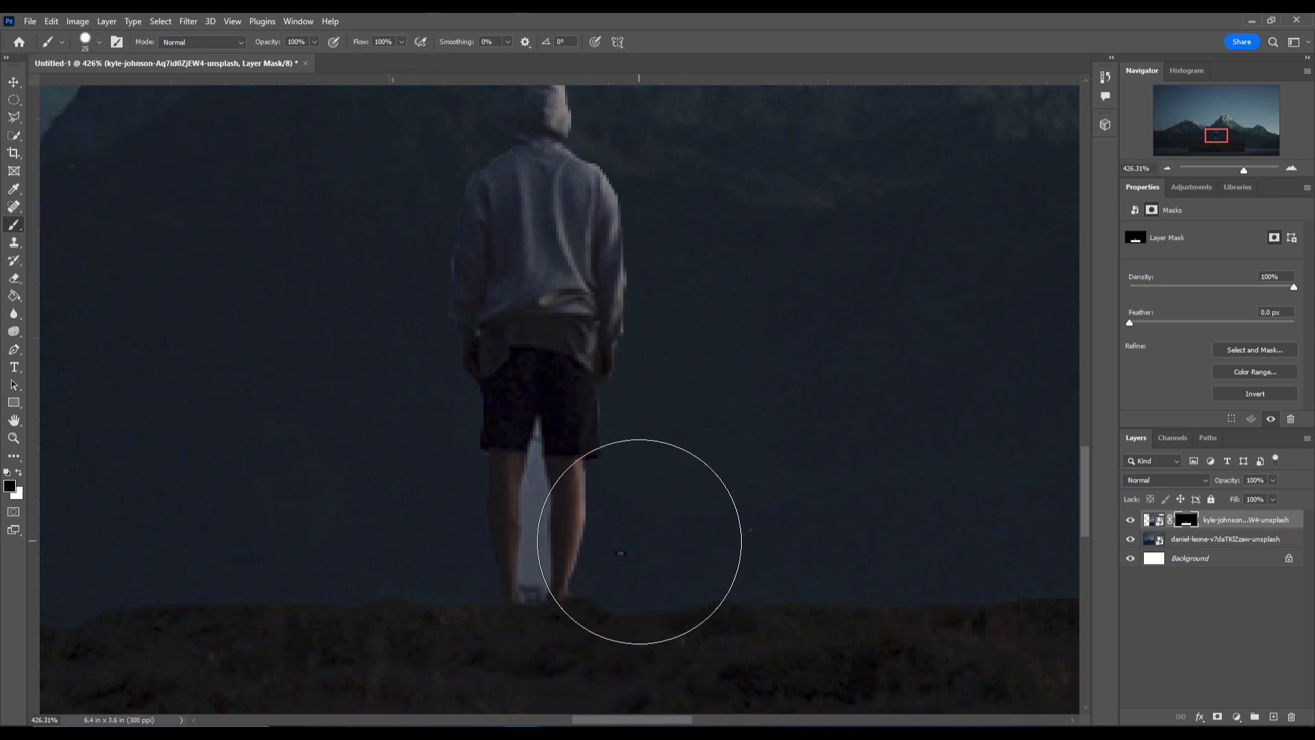
{"action": "key", "text": "bracketleft"}
{"action": "key", "text": "bracketleft"}
{"action": "key", "text": "bracketleft"}
{"action": "key", "text": "bracketleft"}
{"action": "key", "text": "bracketleft"}
{"action": "key", "text": "bracketleft"}
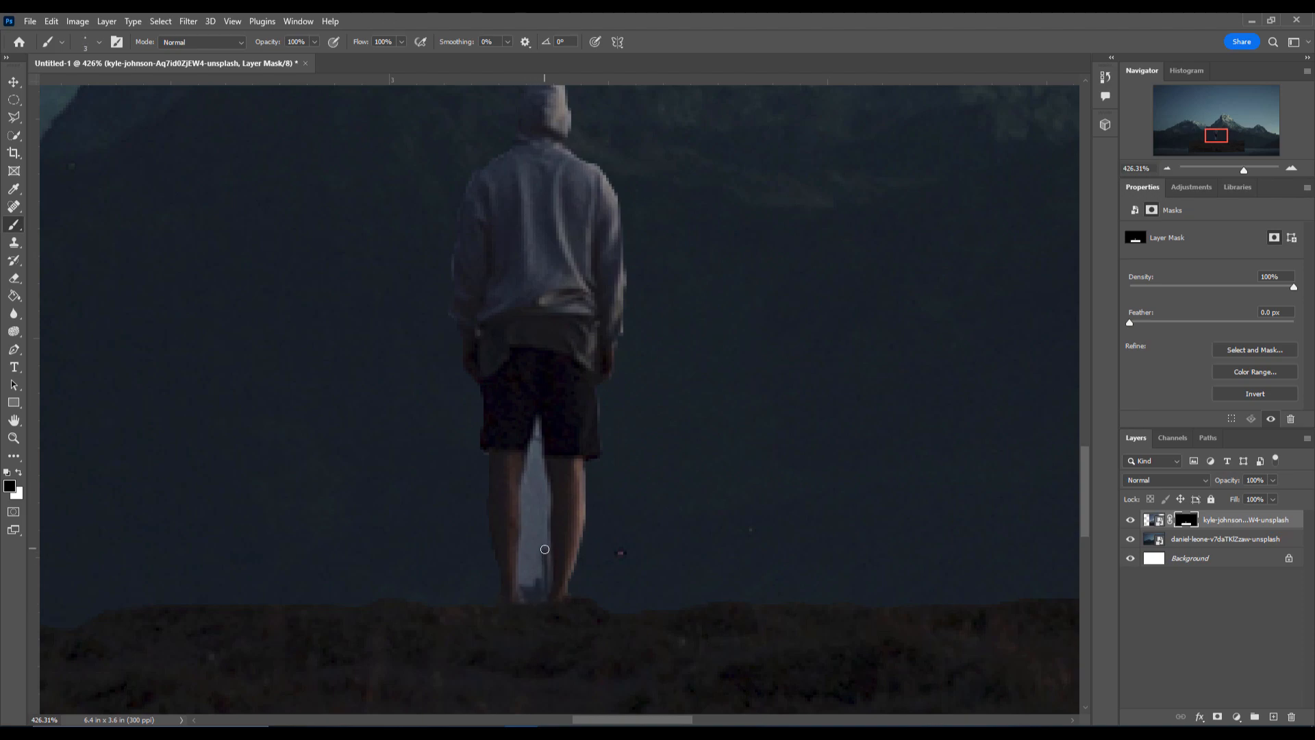
{"action": "key", "text": "bracketright"}
{"action": "key", "text": "bracketright"}
{"action": "key", "text": "bracketright"}
{"action": "left_click_drag", "start_coordinate": [531, 581], "coordinate": [536, 450]}
{"action": "key", "text": "bracketleft"}
{"action": "key", "text": "bracketleft"}
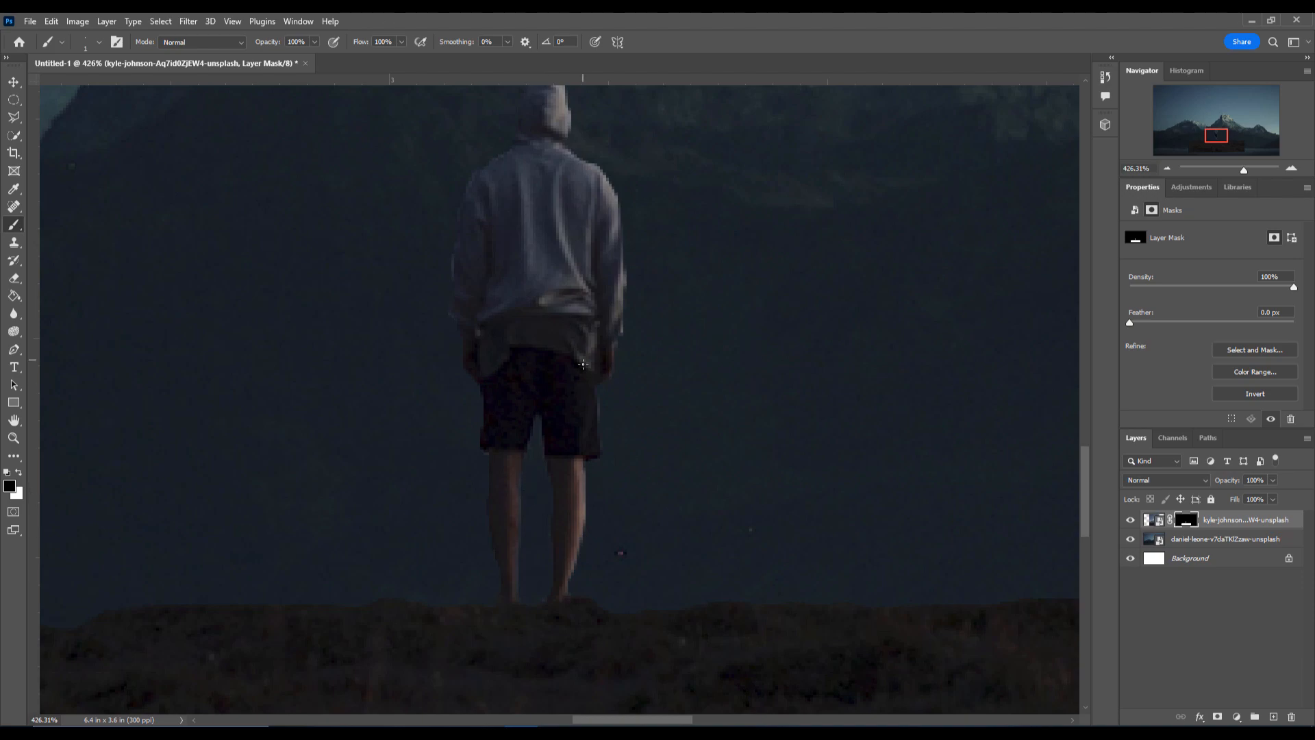
- Move the masked man and ground down to the lower edge of the canvas, then target the layer mask again
{"action": "left_click_drag", "start_coordinate": [1243, 169], "coordinate": [1226, 172]}
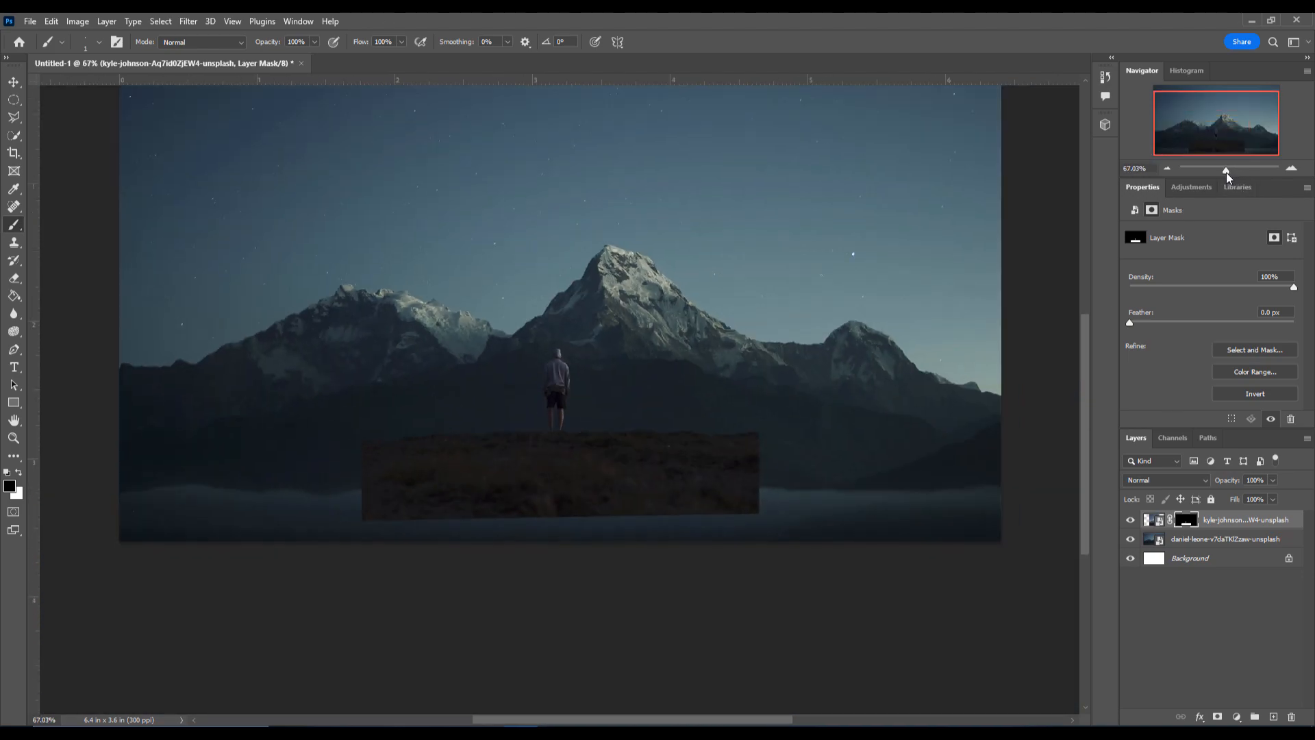
{"action": "left_click", "coordinate": [1154, 519]}
{"action": "key", "text": "ctrl+t"}
{"action": "left_click_drag", "start_coordinate": [663, 466], "coordinate": [692, 533]}
{"action": "left_click", "coordinate": [1186, 519]}
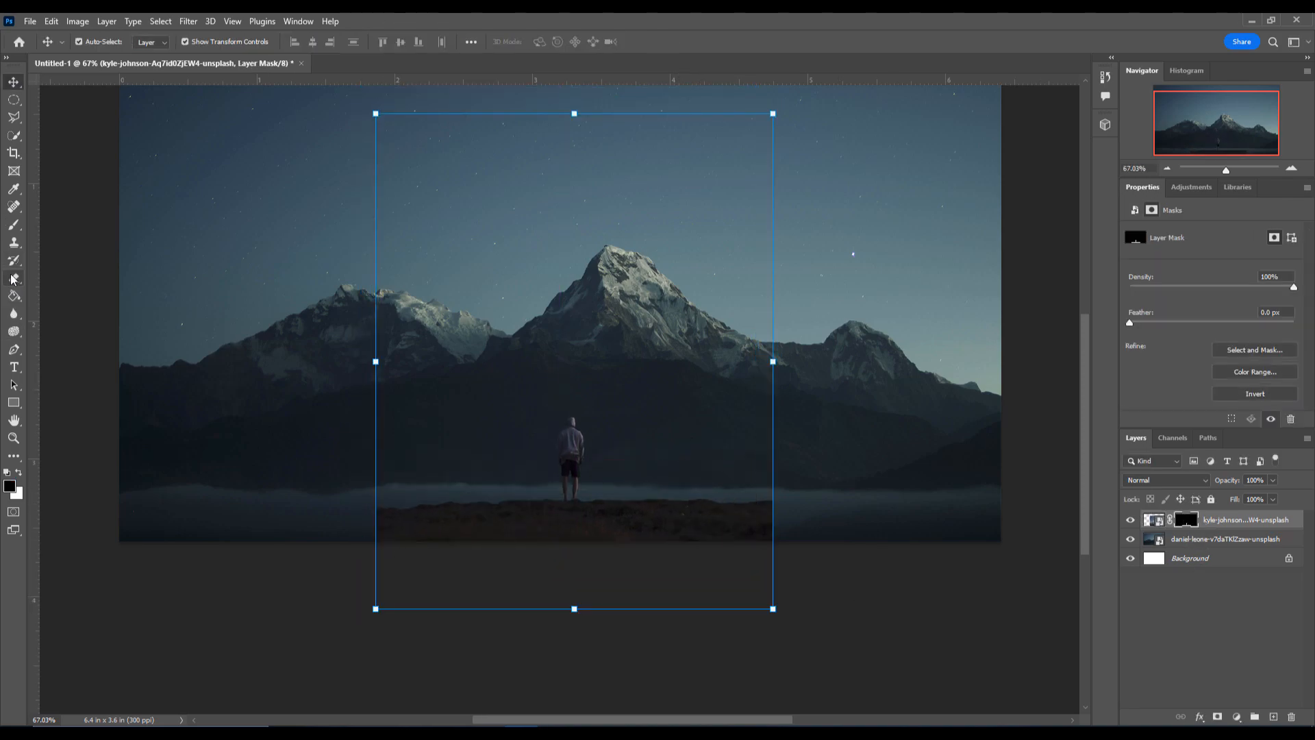
- Mask away both outer ends of the ground with a 50 px brush, leaving a rounded mound under the man
{"action": "left_click", "coordinate": [14, 224]}
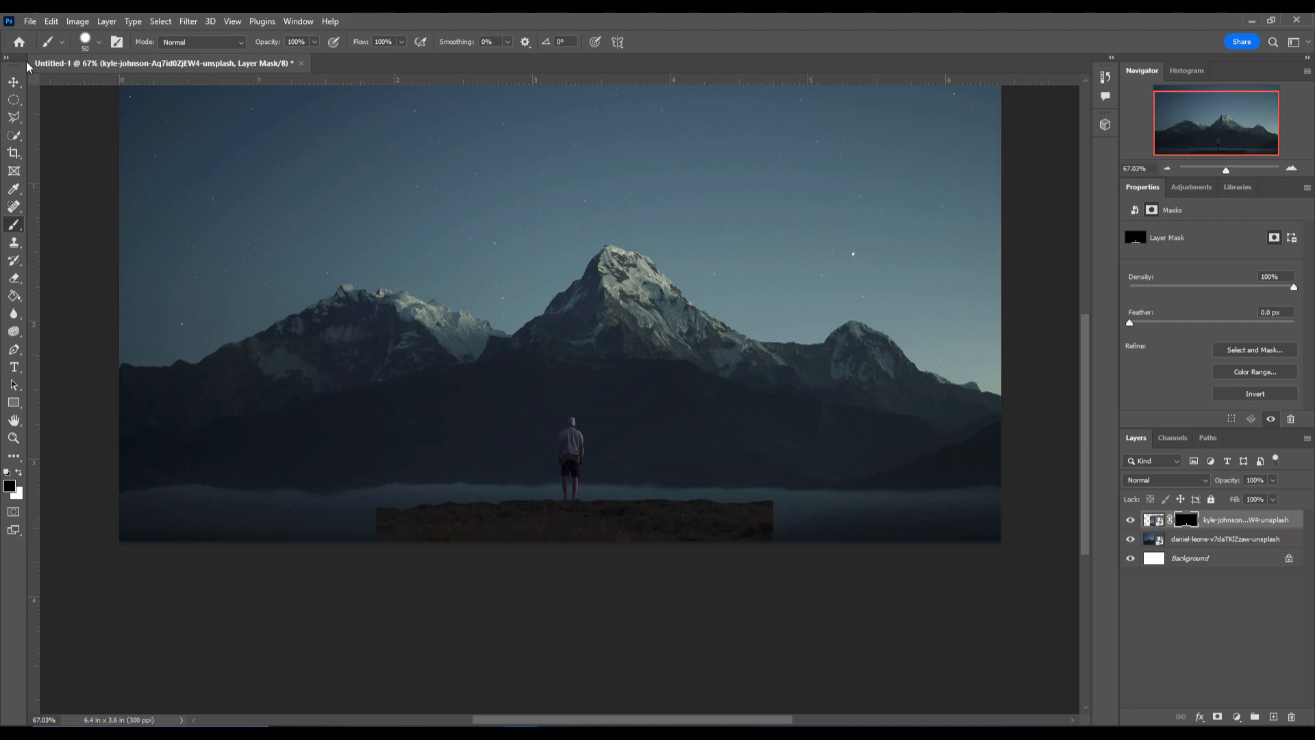
{"action": "mouse_move", "coordinate": [372, 513]}
{"action": "left_mouse_down"}
{"action": "mouse_move", "coordinate": [397, 499]}
{"action": "mouse_move", "coordinate": [363, 528]}
{"action": "mouse_move", "coordinate": [420, 507]}
{"action": "mouse_move", "coordinate": [419, 518]}
{"action": "mouse_move", "coordinate": [455, 493]}
{"action": "left_mouse_up"}
{"action": "mouse_move", "coordinate": [658, 500]}
{"action": "left_mouse_down"}
{"action": "mouse_move", "coordinate": [769, 507]}
{"action": "mouse_move", "coordinate": [680, 504]}
{"action": "mouse_move", "coordinate": [770, 528]}
{"action": "left_mouse_up"}
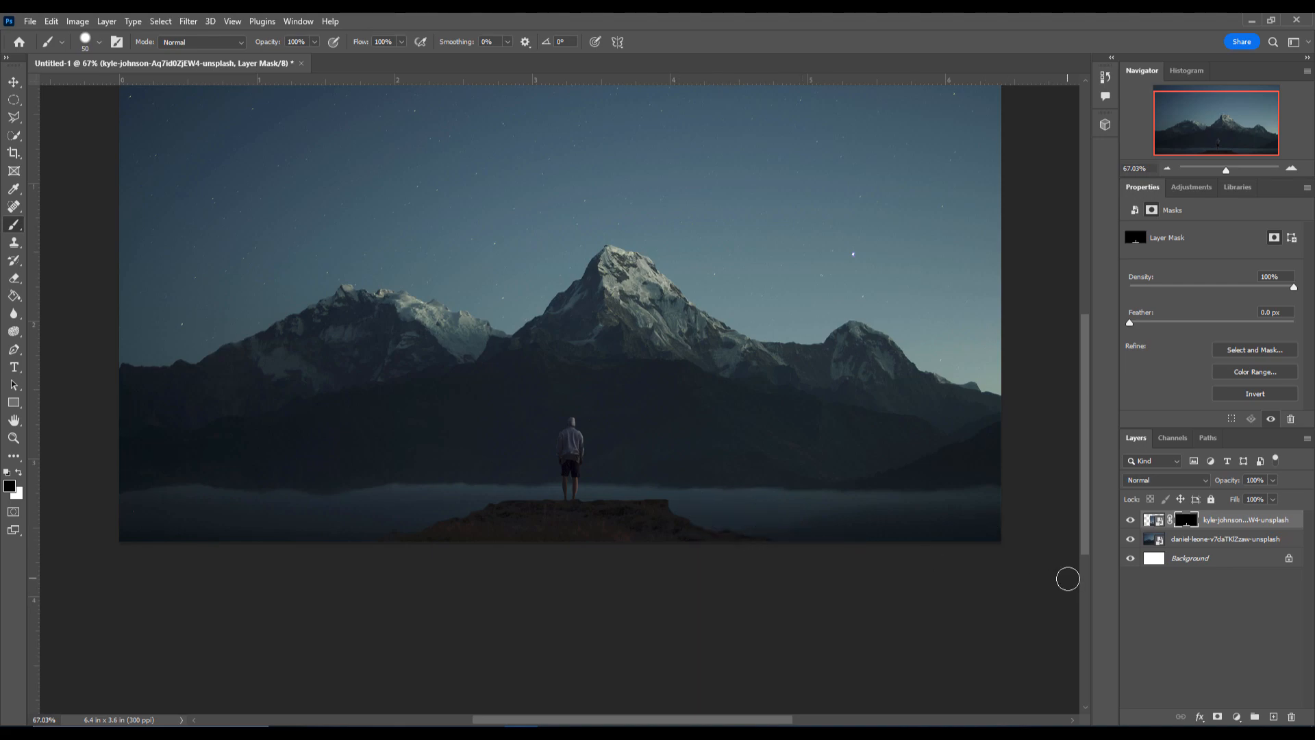
- Place the aerial night city photo as a new layer and position it slightly left of the canvas centre
{"action": "left_click_drag", "start_coordinate": [1083, 399], "coordinate": [1112, 389]}
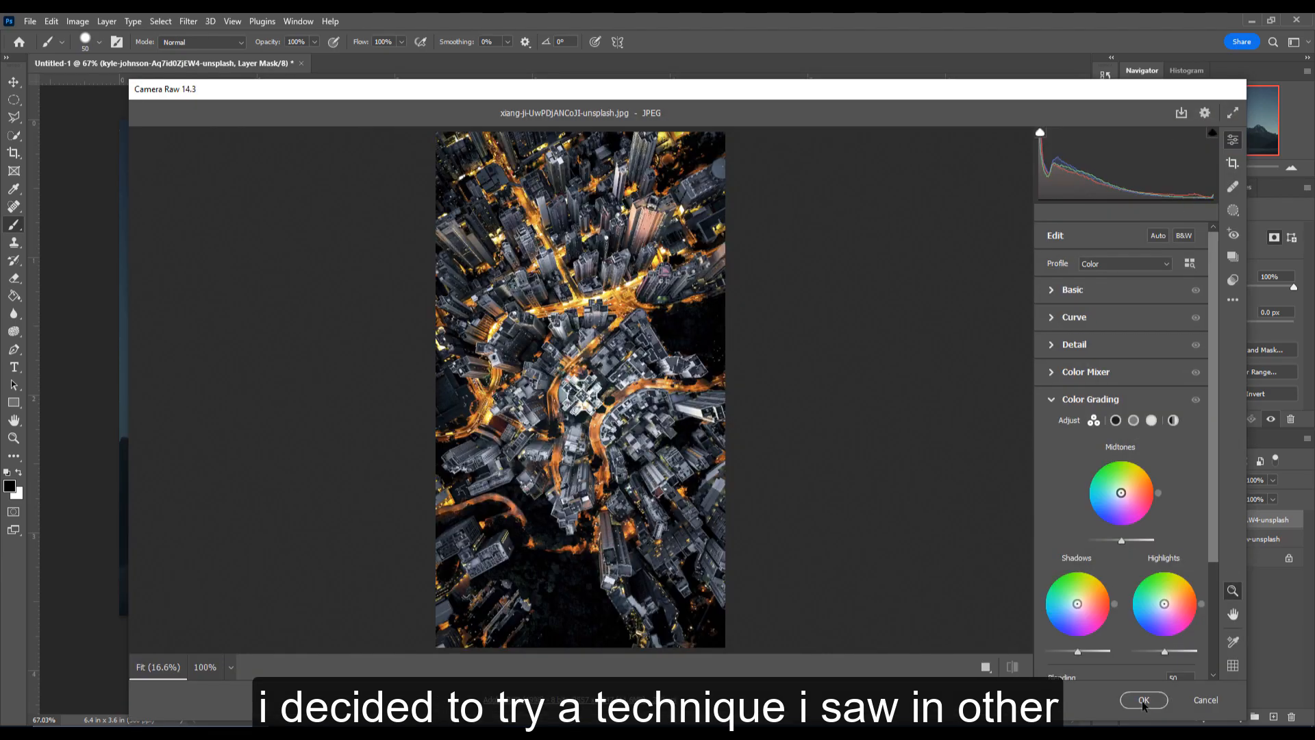
{"action": "left_click", "coordinate": [1139, 697]}
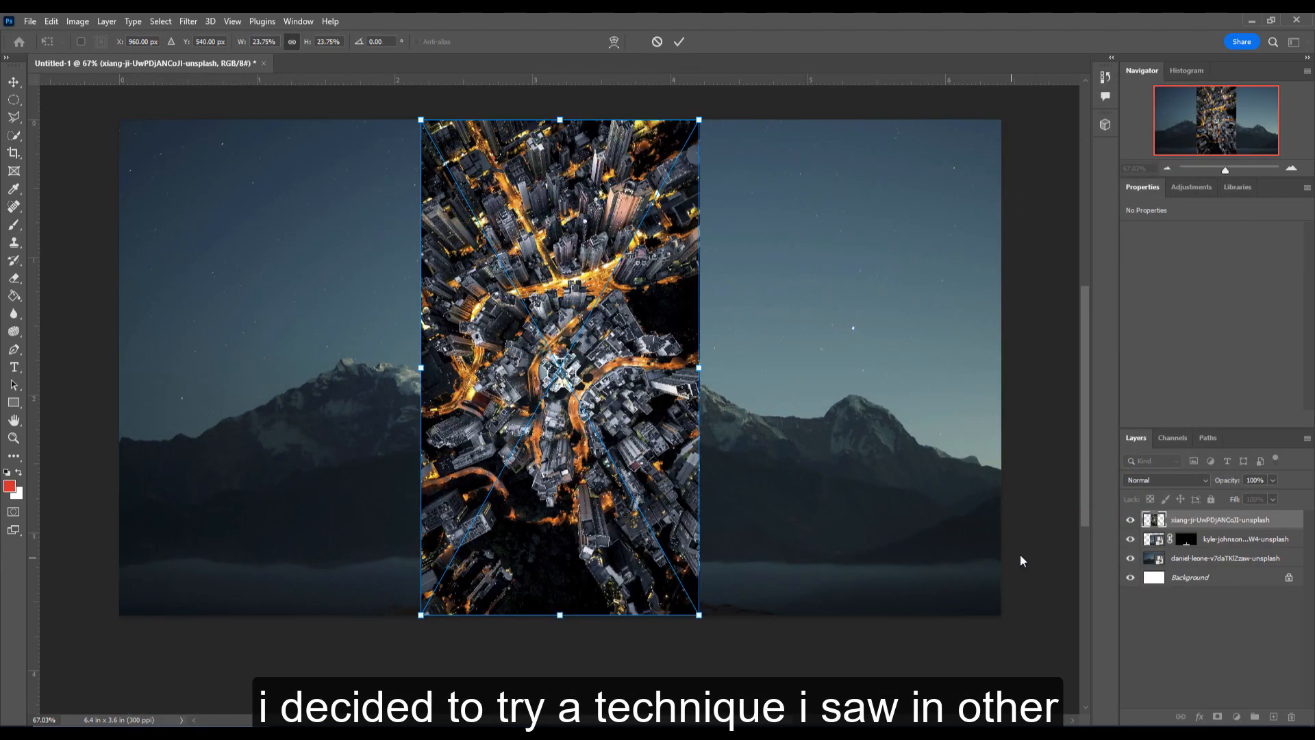
{"action": "left_click_drag", "start_coordinate": [654, 465], "coordinate": [668, 472]}
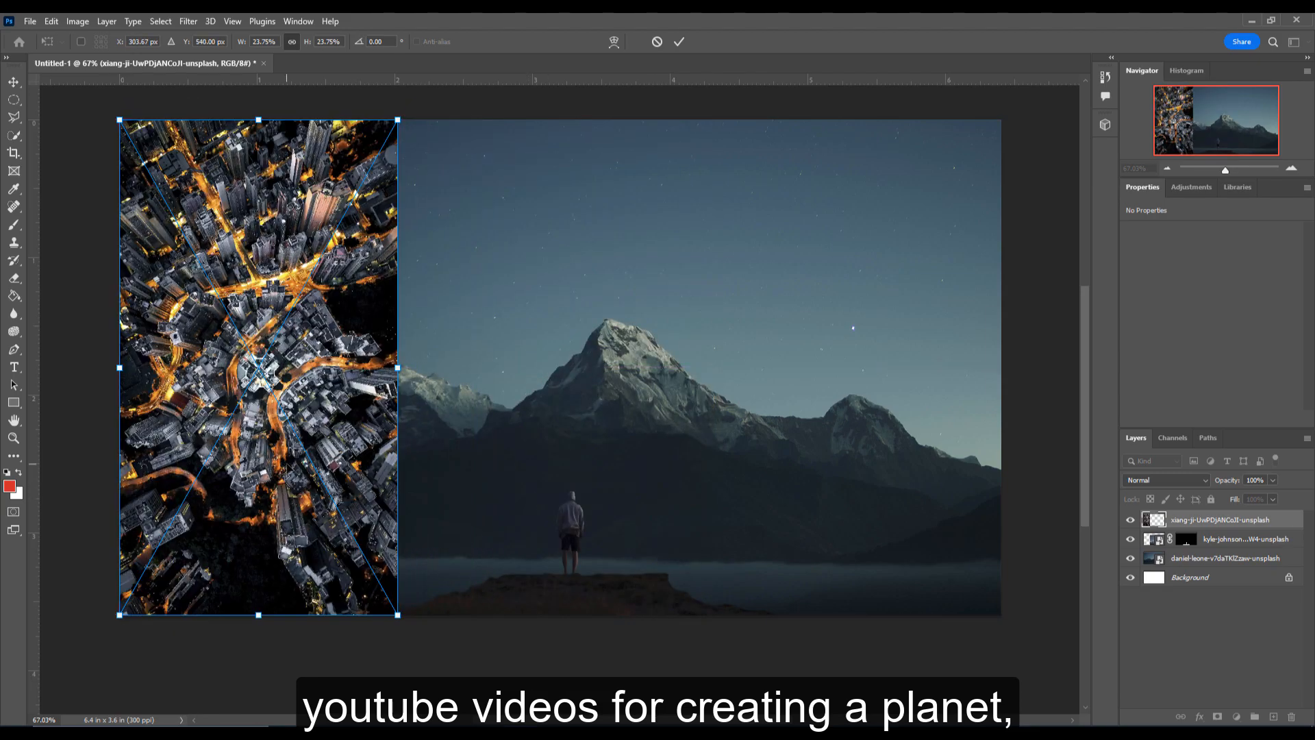
{"action": "mouse_move", "coordinate": [325, 460]}
{"action": "left_mouse_down"}
{"action": "mouse_move", "coordinate": [475, 454]}
{"action": "mouse_move", "coordinate": [551, 471]}
{"action": "left_mouse_up"}
{"action": "left_click", "coordinate": [1200, 522]}
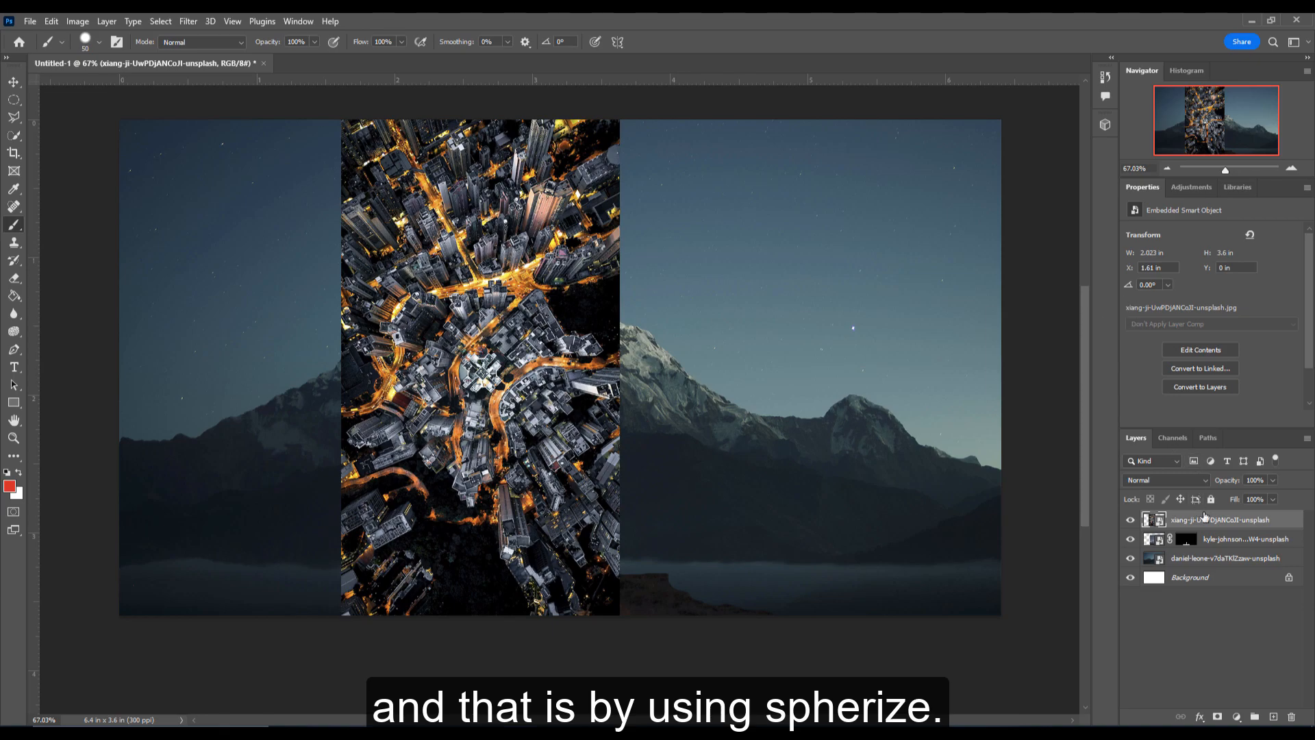
- Duplicate the city photo layer and move the copy to the right, slightly overlapping the original
{"action": "right_click", "coordinate": [1206, 521]}
{"action": "left_click", "coordinate": [1055, 134]}
{"action": "left_click", "coordinate": [769, 218]}
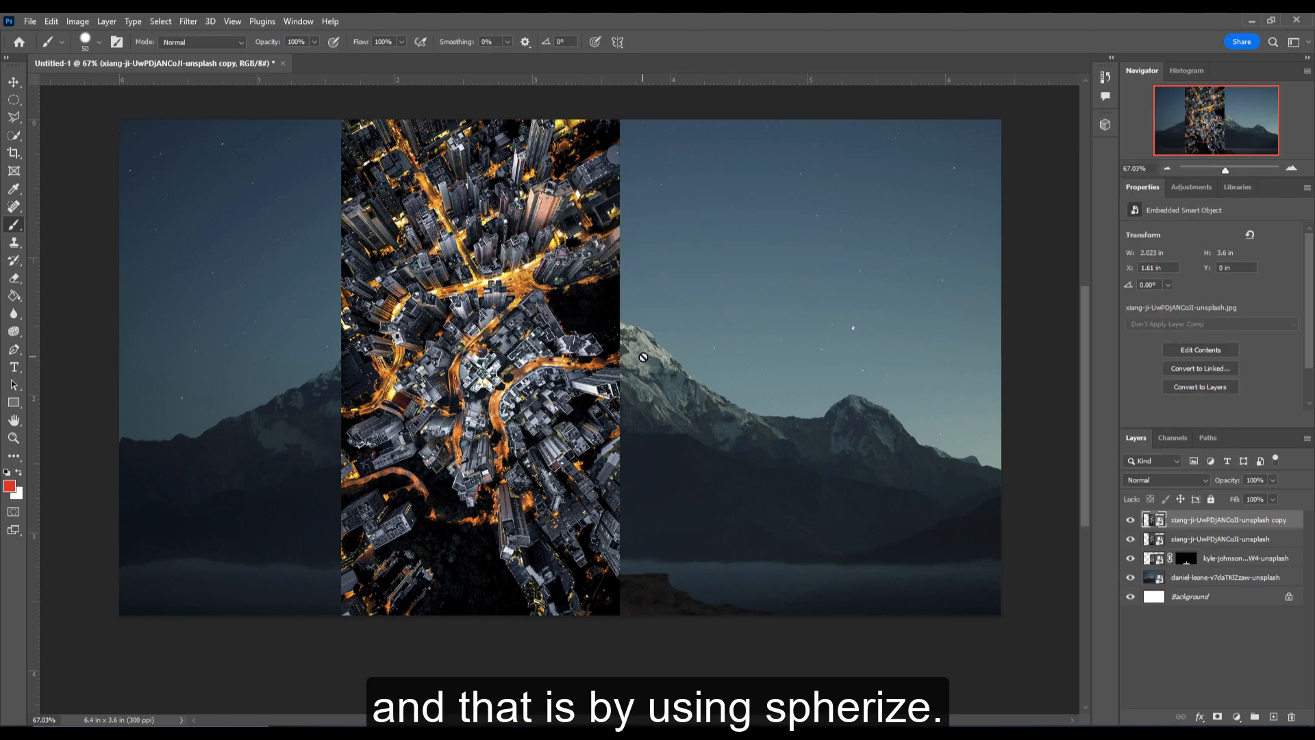
{"action": "key", "text": "v"}
{"action": "left_click_drag", "start_coordinate": [565, 431], "coordinate": [826, 432]}
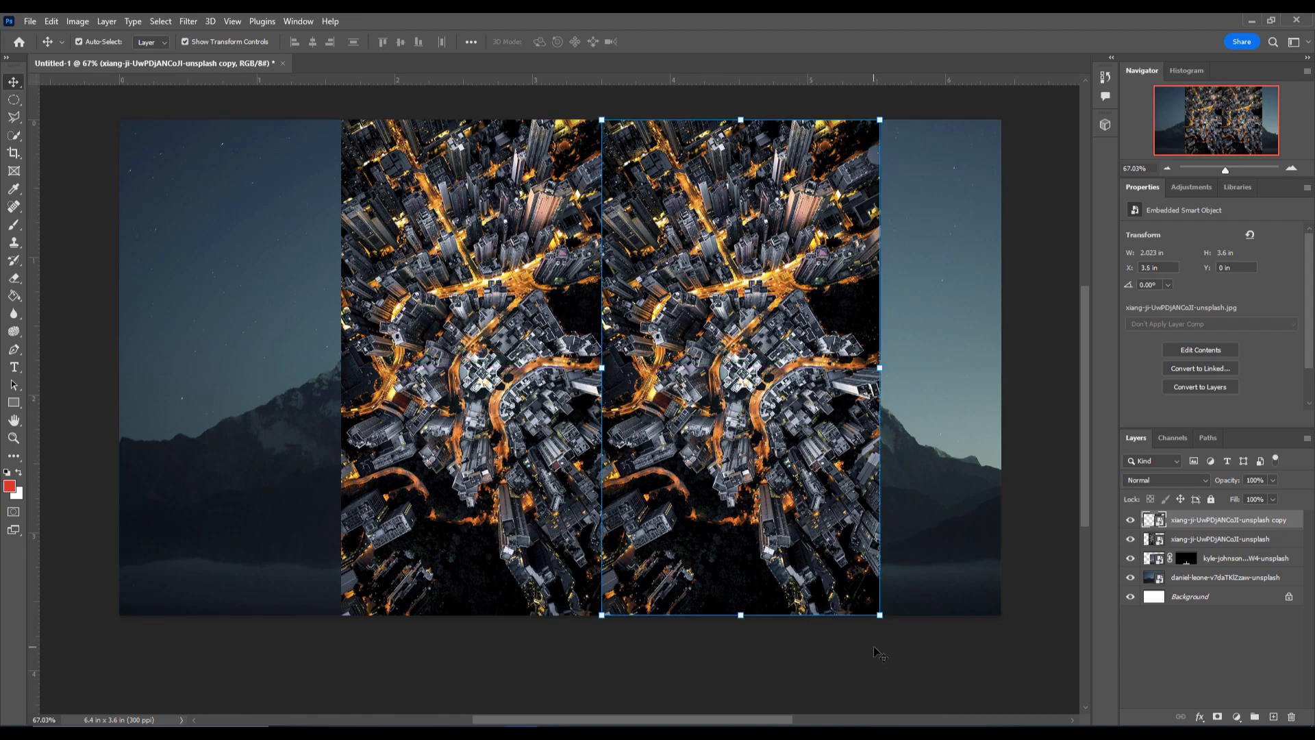
- Rotate the city copy by about 180°, shift it slightly right, and move the original city photo against it
{"action": "mouse_move", "coordinate": [895, 626]}
{"action": "left_mouse_down"}
{"action": "mouse_move", "coordinate": [411, 502]}
{"action": "mouse_move", "coordinate": [463, 190]}
{"action": "mouse_move", "coordinate": [597, 95]}
{"action": "mouse_move", "coordinate": [889, 637]}
{"action": "left_mouse_up"}
{"action": "left_click_drag", "start_coordinate": [778, 521], "coordinate": [810, 484]}
{"action": "key", "text": "Return"}
{"action": "left_click_drag", "start_coordinate": [524, 468], "coordinate": [583, 470]}
- Duplicate the rotated city copy and move the duplicate to the left side of the original city photo
{"action": "right_click", "coordinate": [1218, 519]}
{"action": "left_click", "coordinate": [1055, 139]}
{"action": "left_click", "coordinate": [764, 218]}
{"action": "left_click_drag", "start_coordinate": [868, 460], "coordinate": [419, 460]}
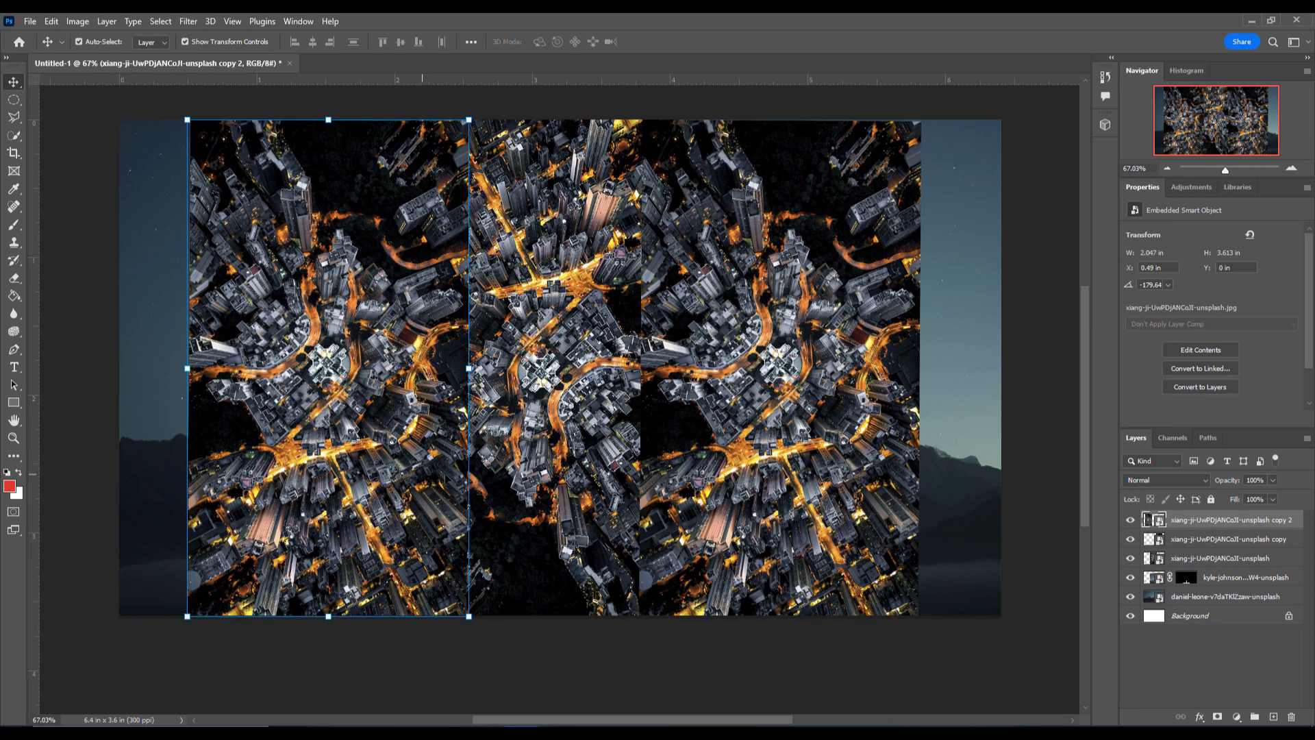
- Add a layer mask to the leftmost city copy and paint black with a soft size 50 brush along its right seam
{"action": "left_click", "coordinate": [685, 677]}
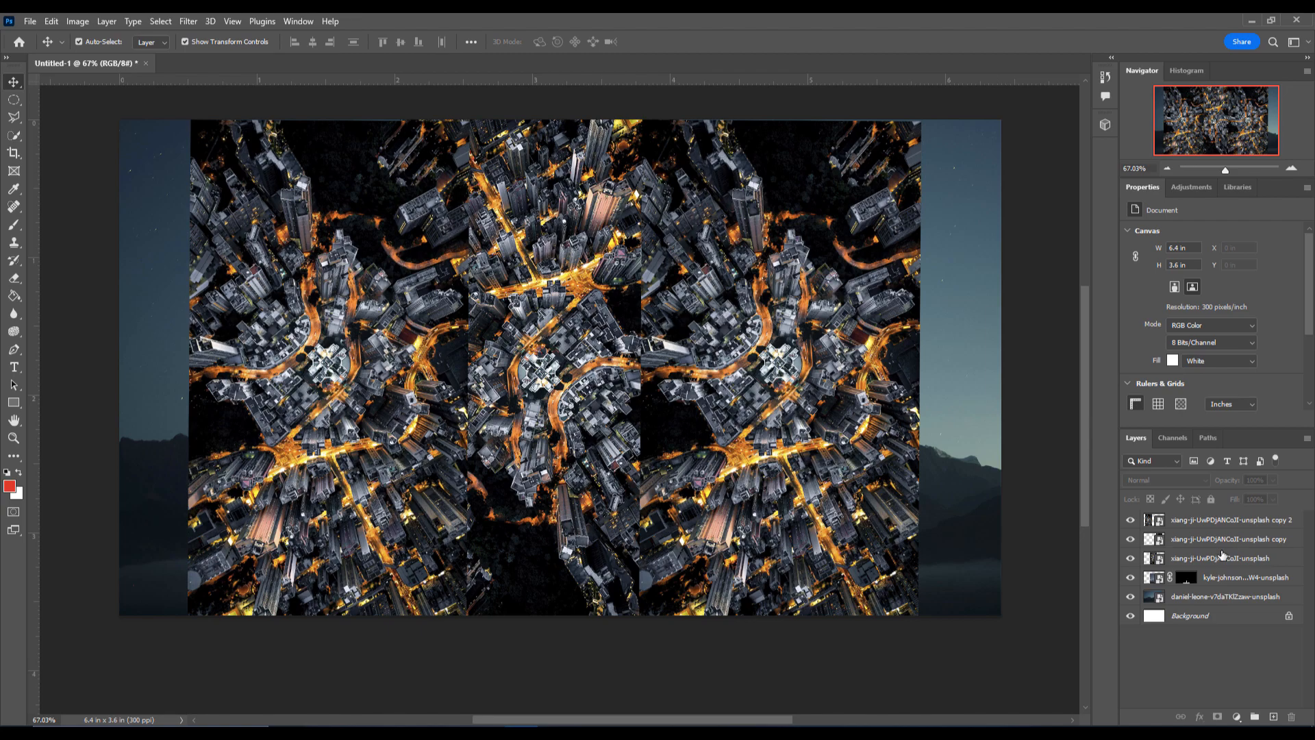
{"action": "left_click", "coordinate": [305, 471]}
{"action": "left_click", "coordinate": [1217, 716]}
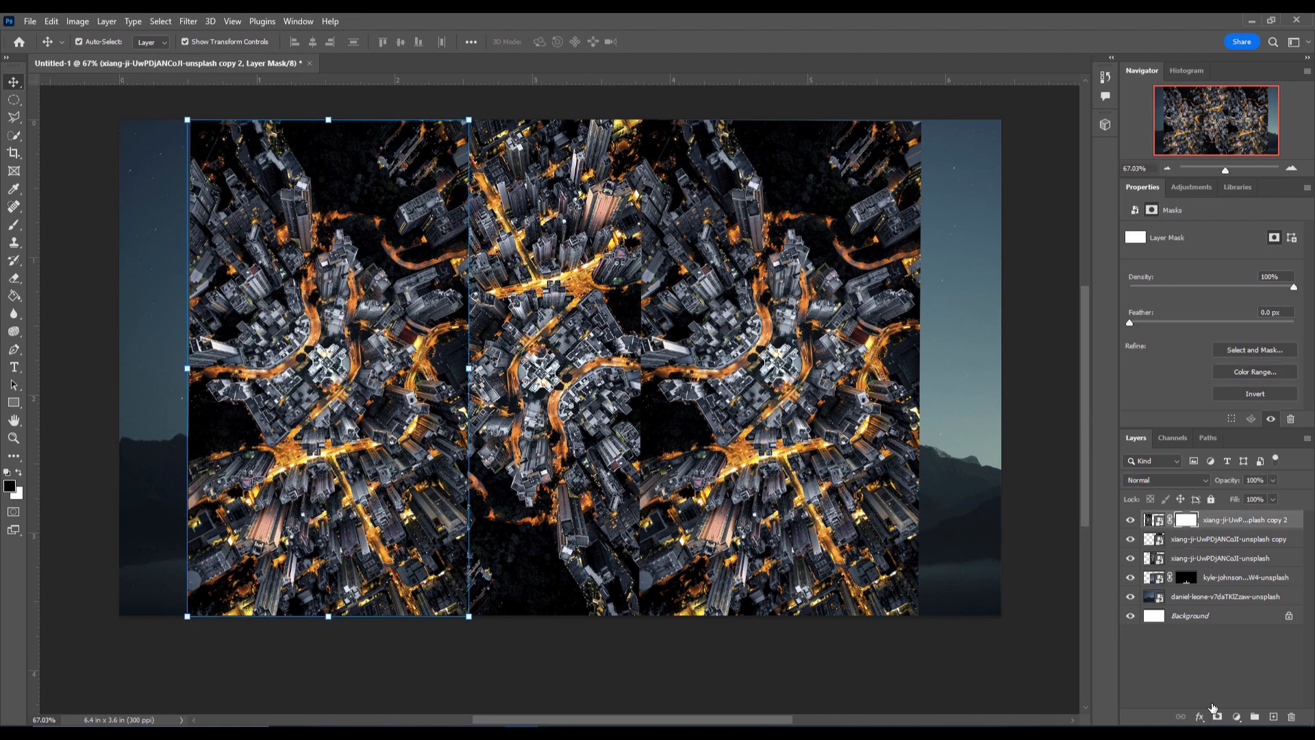
{"action": "key", "text": "b"}
{"action": "left_click", "coordinate": [99, 42]}
{"action": "double_click", "coordinate": [50, 169]}
{"action": "mouse_move", "coordinate": [476, 128]}
{"action": "left_mouse_down"}
{"action": "mouse_move", "coordinate": [473, 293]}
{"action": "mouse_move", "coordinate": [488, 333]}
{"action": "mouse_move", "coordinate": [475, 485]}
{"action": "mouse_move", "coordinate": [502, 480]}
{"action": "mouse_move", "coordinate": [520, 517]}
{"action": "mouse_move", "coordinate": [482, 545]}
{"action": "mouse_move", "coordinate": [467, 582]}
{"action": "mouse_move", "coordinate": [479, 617]}
{"action": "left_mouse_up"}
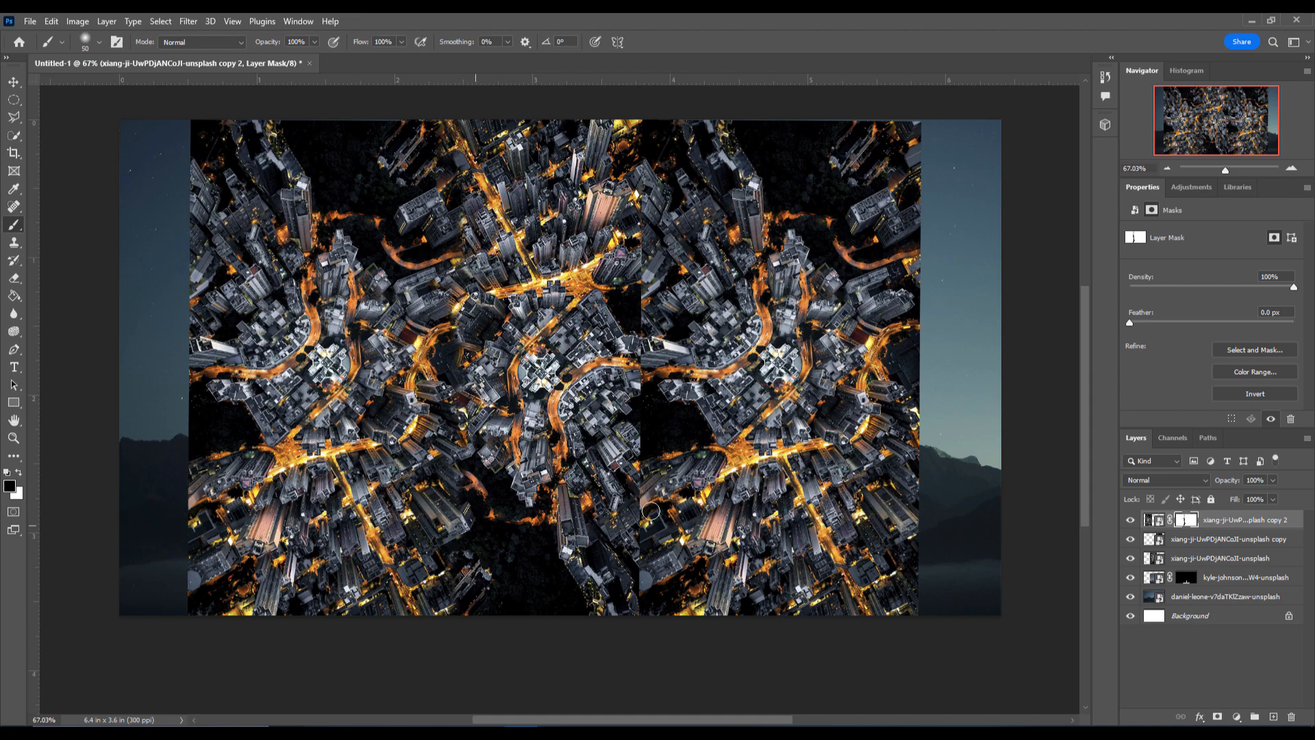
- Add a layer mask to the right-hand city copy and paint black along its left seam to blend it into the middle photo
{"action": "left_click", "coordinate": [1241, 565]}
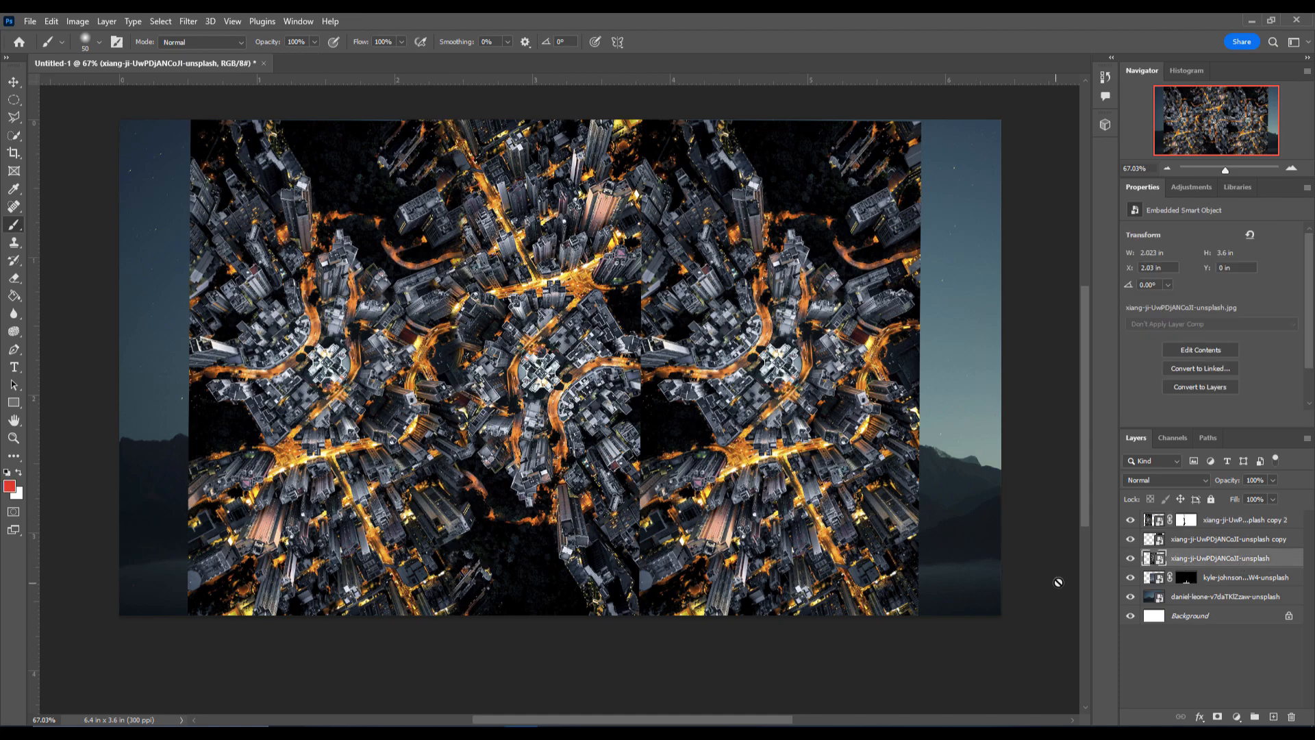
{"action": "left_click", "coordinate": [13, 82]}
{"action": "left_click", "coordinate": [1197, 542]}
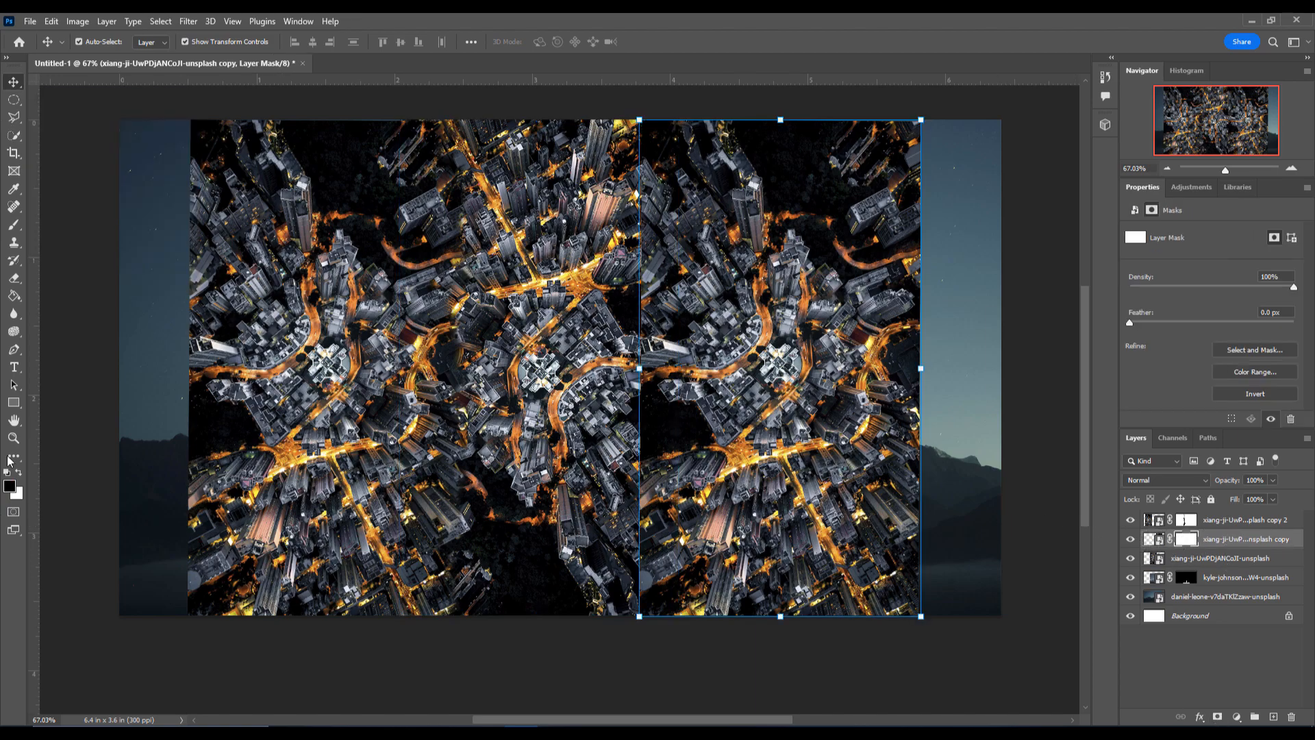
{"action": "key", "text": "b"}
{"action": "mouse_move", "coordinate": [641, 550]}
{"action": "left_mouse_down"}
{"action": "mouse_move", "coordinate": [589, 514]}
{"action": "mouse_move", "coordinate": [649, 513]}
{"action": "mouse_move", "coordinate": [656, 478]}
{"action": "mouse_move", "coordinate": [631, 438]}
{"action": "mouse_move", "coordinate": [560, 440]}
{"action": "mouse_move", "coordinate": [649, 424]}
{"action": "mouse_move", "coordinate": [628, 378]}
{"action": "mouse_move", "coordinate": [653, 372]}
{"action": "mouse_move", "coordinate": [623, 301]}
{"action": "mouse_move", "coordinate": [636, 270]}
{"action": "mouse_move", "coordinate": [602, 277]}
{"action": "mouse_move", "coordinate": [640, 259]}
{"action": "mouse_move", "coordinate": [629, 219]}
{"action": "mouse_move", "coordinate": [634, 205]}
{"action": "mouse_move", "coordinate": [643, 223]}
{"action": "mouse_move", "coordinate": [655, 169]}
{"action": "mouse_move", "coordinate": [647, 128]}
{"action": "mouse_move", "coordinate": [620, 178]}
{"action": "mouse_move", "coordinate": [678, 123]}
{"action": "left_mouse_up"}
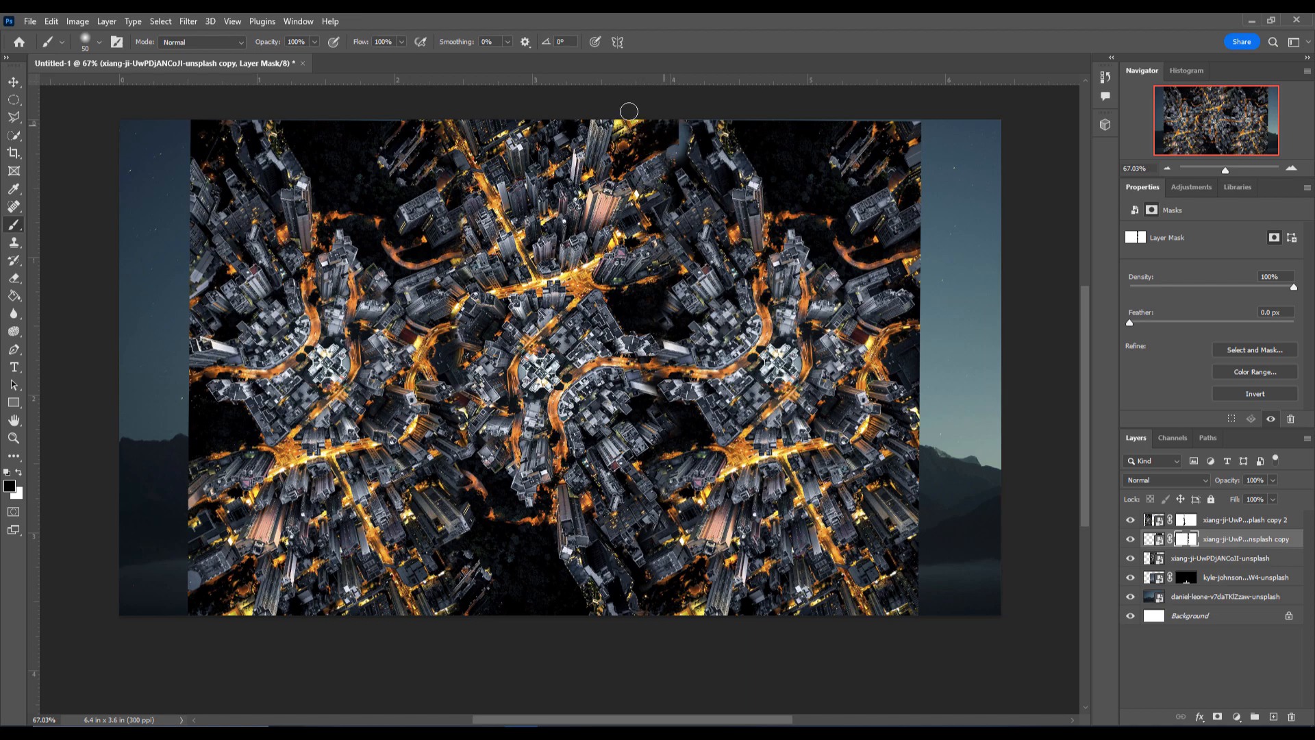
- Merge the three city photo layers into a single layer
{"action": "left_click", "coordinate": [1226, 525]}
{"action": "left_click", "coordinate": [1226, 557], "text": "shift"}
{"action": "right_click", "coordinate": [1226, 558]}
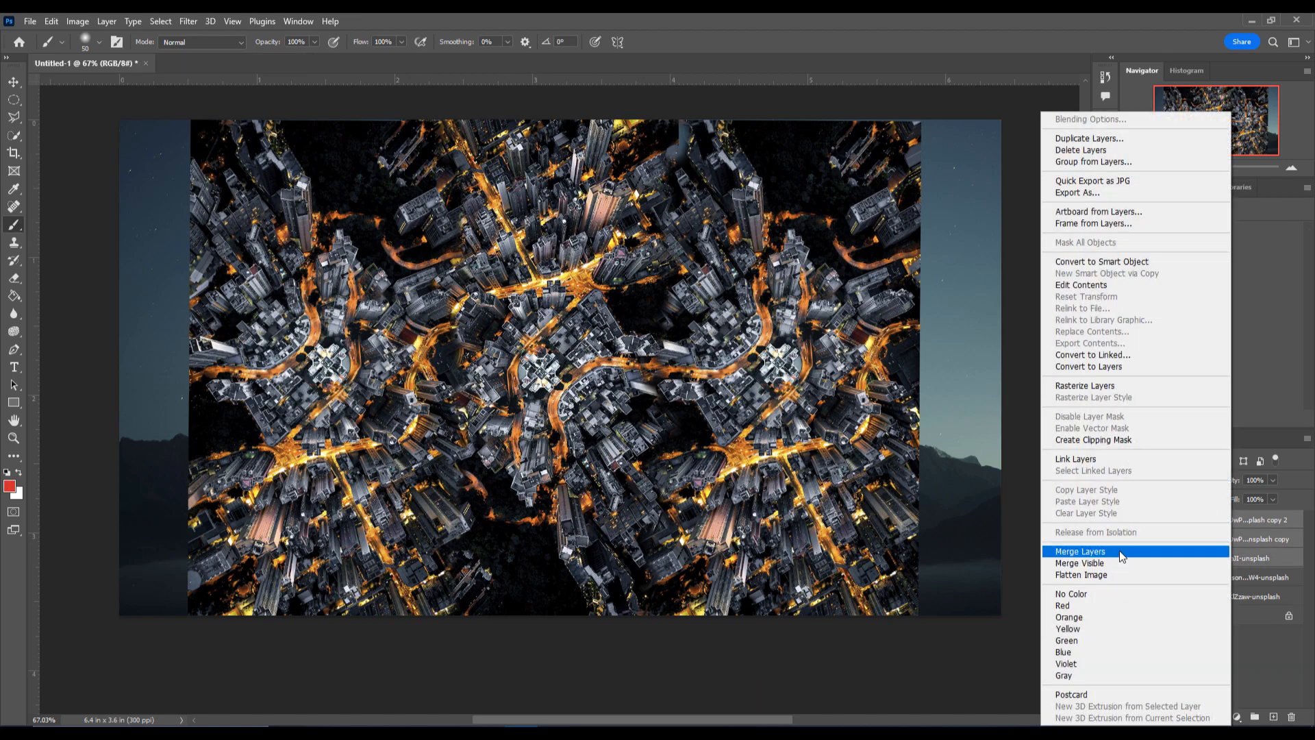
{"action": "left_click", "coordinate": [1082, 546]}
- Select a circle about 3.41 in wide near the middle of the merged city layer and apply Spherize at 100% in Normal mode
{"action": "left_click", "coordinate": [14, 101]}
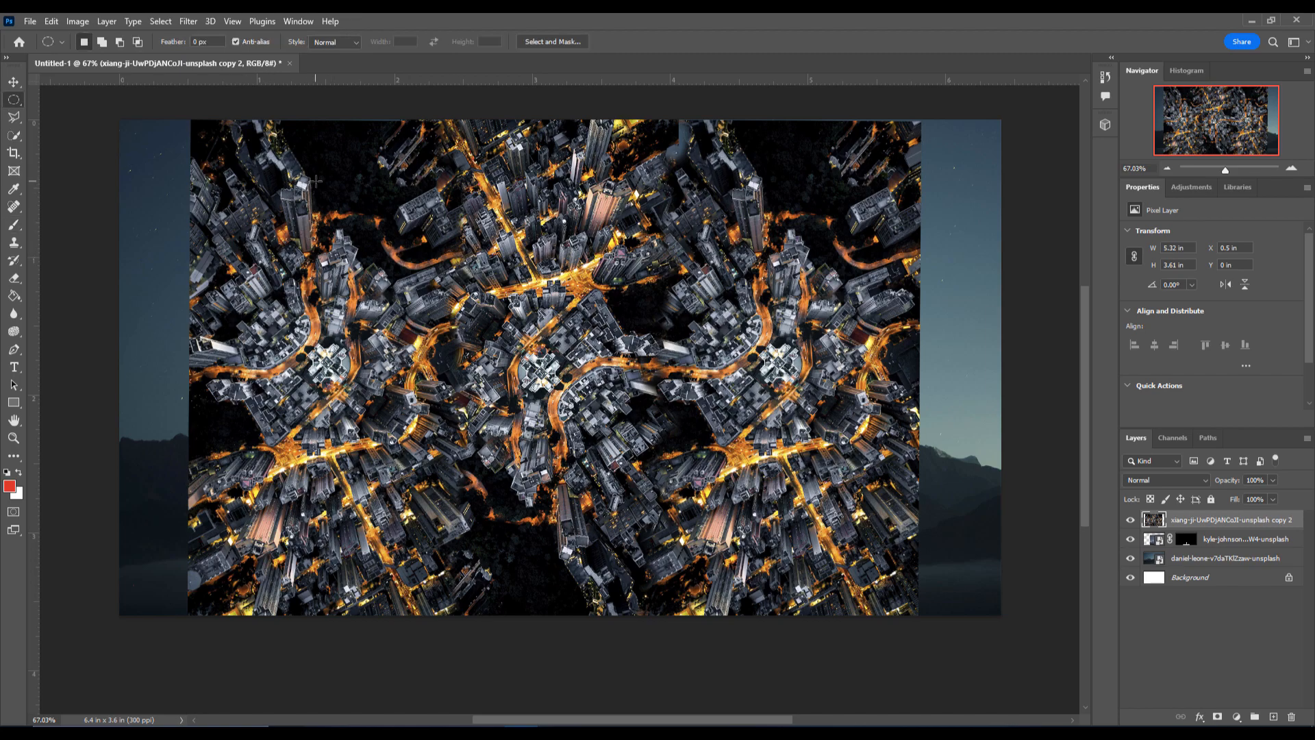
{"action": "left_click_drag", "start_coordinate": [311, 133], "coordinate": [1015, 605]}
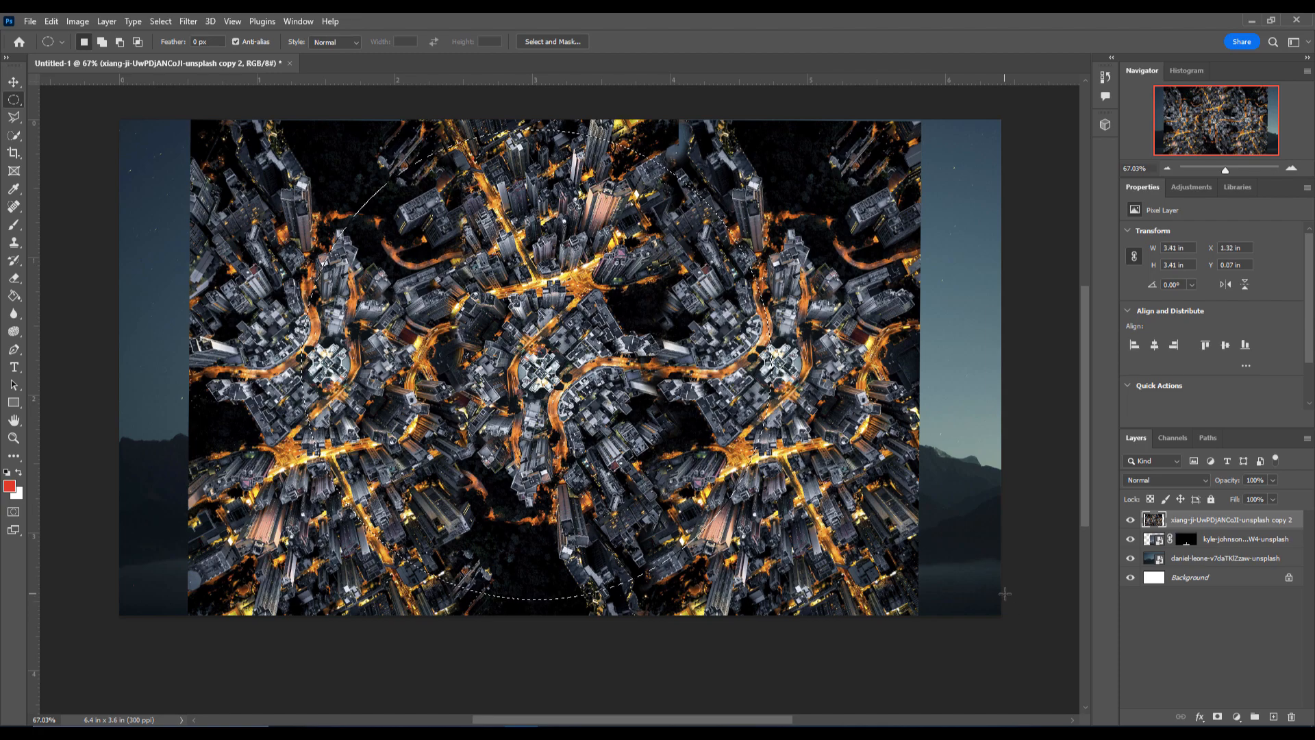
{"action": "left_click", "coordinate": [188, 22]}
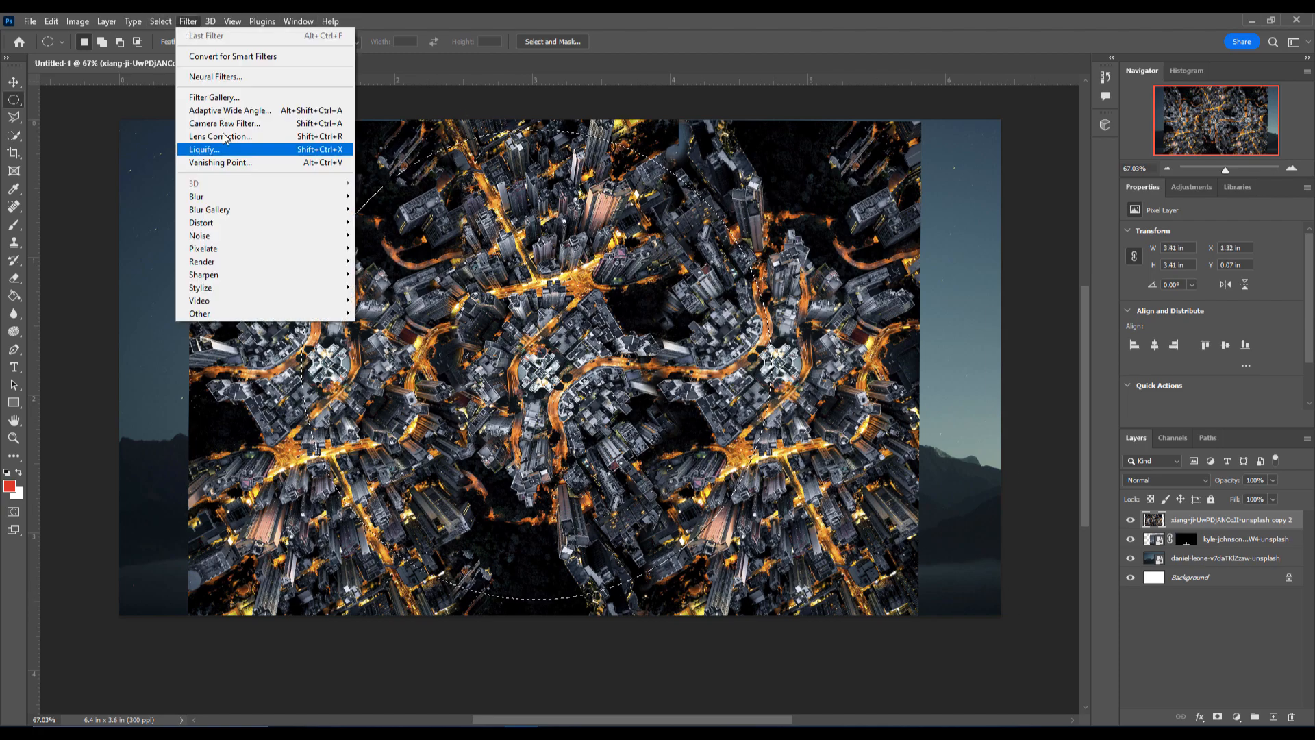
{"action": "mouse_move", "coordinate": [227, 295]}
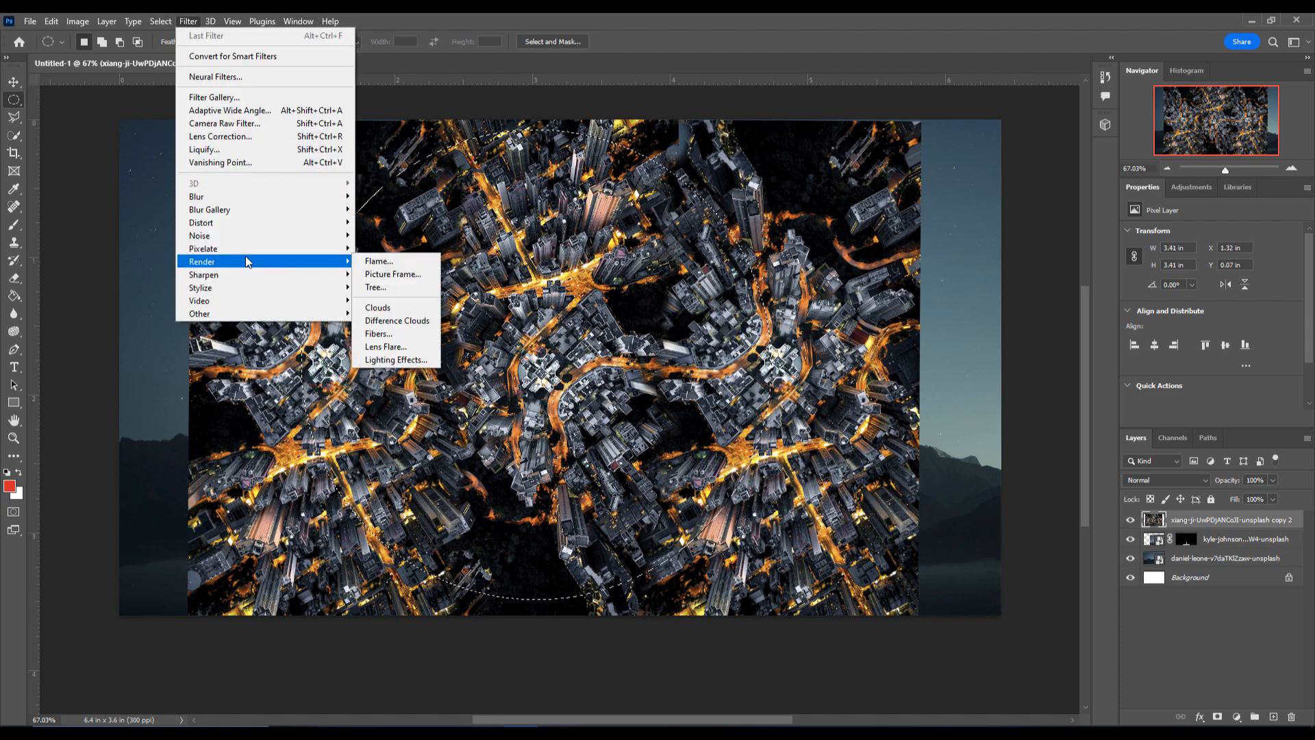
{"action": "mouse_move", "coordinate": [269, 223]}
{"action": "left_click", "coordinate": [367, 287]}
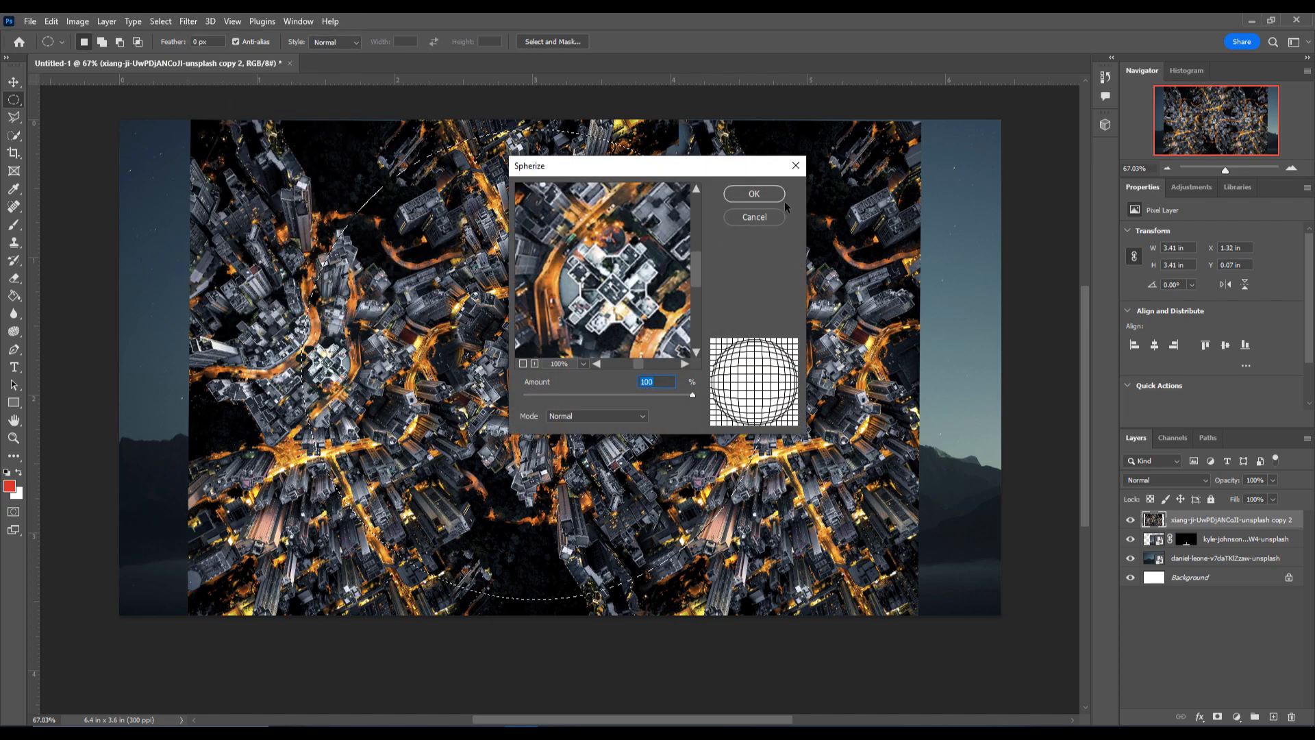
{"action": "left_click", "coordinate": [756, 194]}
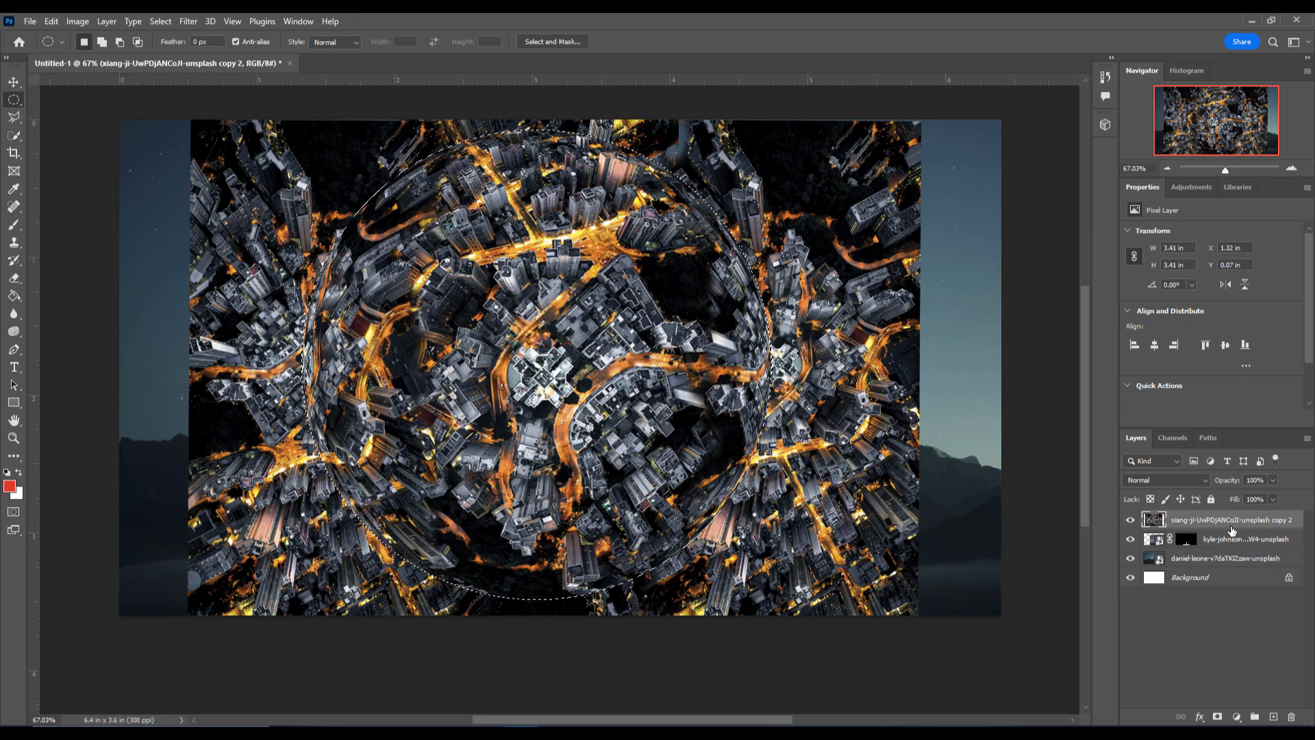
- Mask the city layer to the circular selection and hide the planet layer
{"action": "left_click", "coordinate": [1217, 716]}
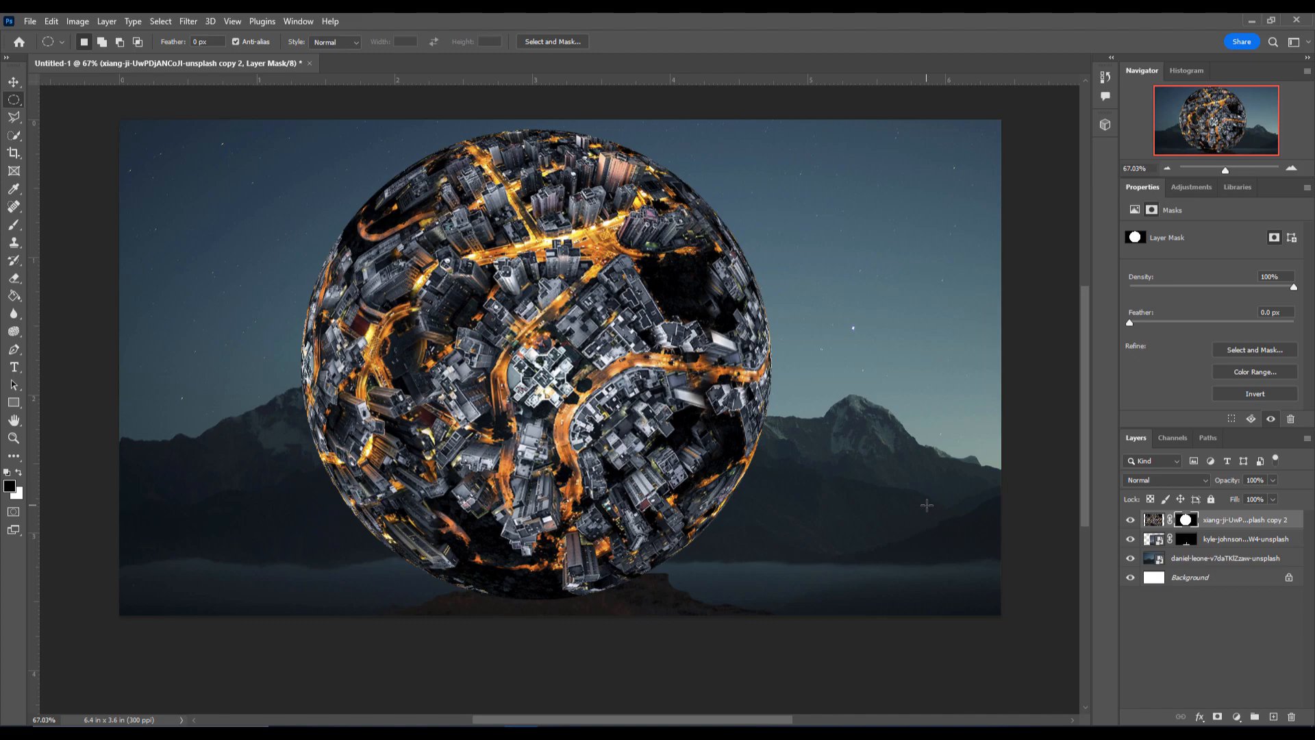
{"action": "left_click", "coordinate": [1130, 519]}
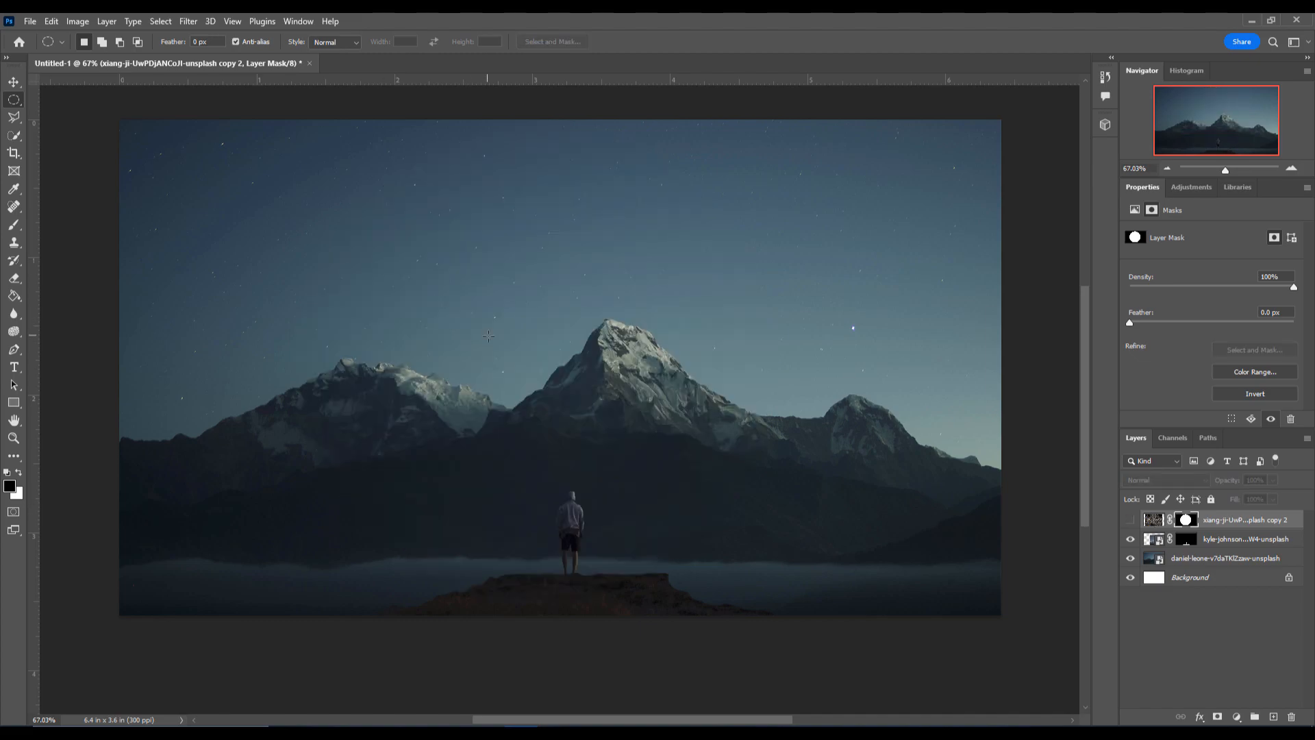
- Select the whole sky of the mountain photo layer with the Quick Selection tool at brush size 300
{"action": "left_click", "coordinate": [1172, 558]}
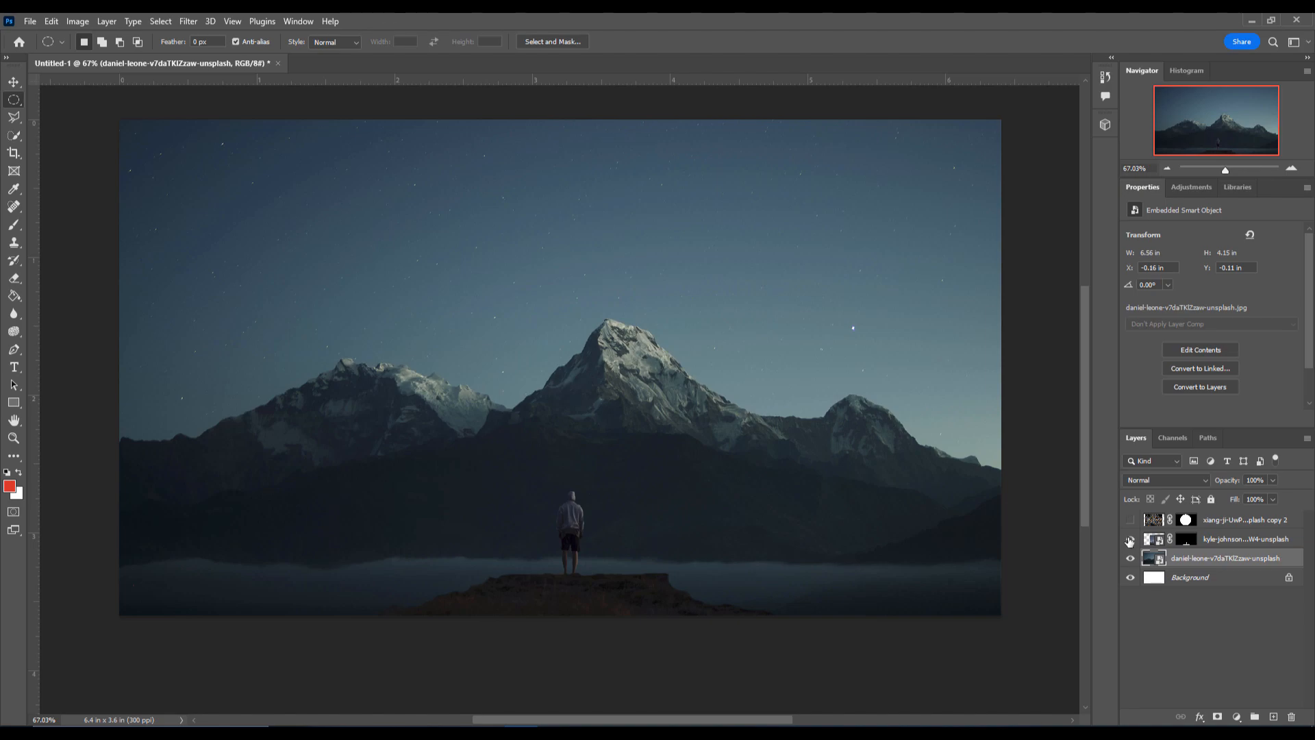
{"action": "left_click", "coordinate": [14, 136]}
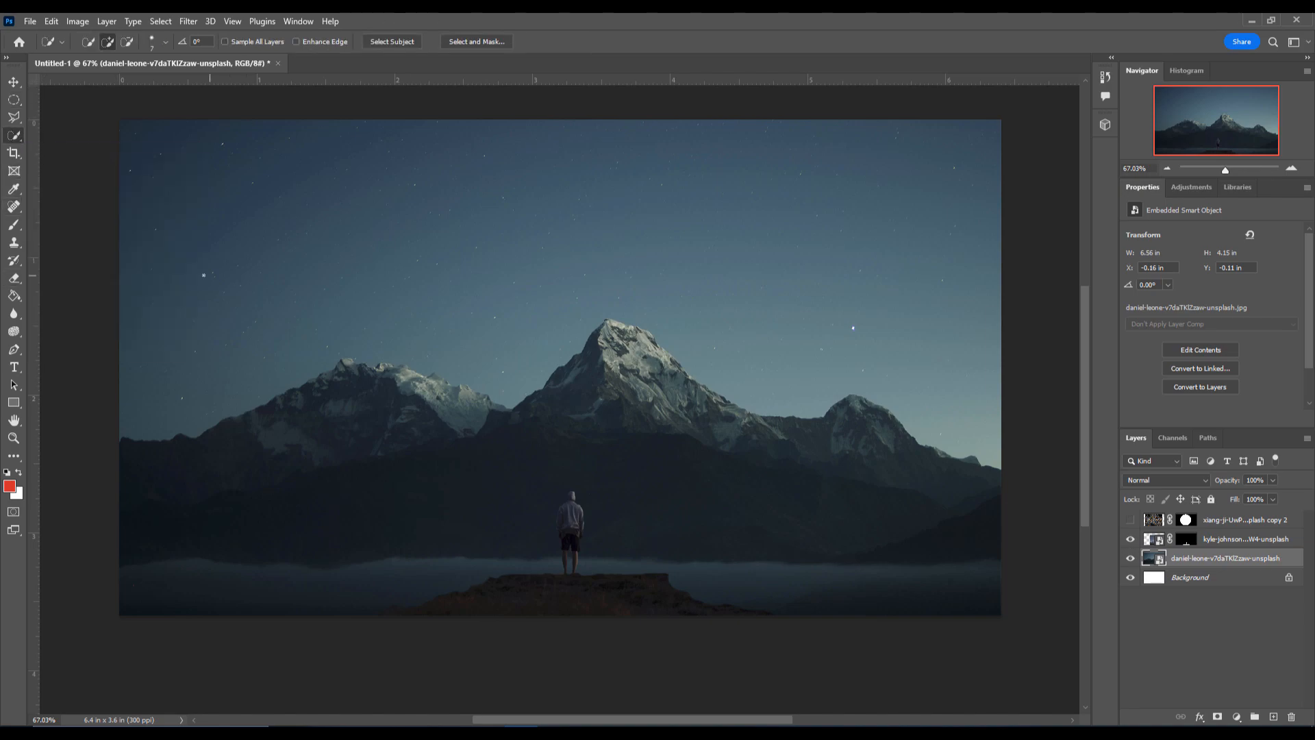
{"action": "key", "text": "bracketright"}
{"action": "key", "text": "bracketright"}
{"action": "key", "text": "bracketright"}
{"action": "key", "text": "bracketright"}
{"action": "key", "text": "bracketright"}
{"action": "key", "text": "bracketright"}
{"action": "key", "text": "bracketright"}
{"action": "key", "text": "bracketright"}
{"action": "mouse_move", "coordinate": [161, 263]}
{"action": "left_mouse_down"}
{"action": "mouse_move", "coordinate": [147, 250]}
{"action": "mouse_move", "coordinate": [580, 193]}
{"action": "left_mouse_up"}
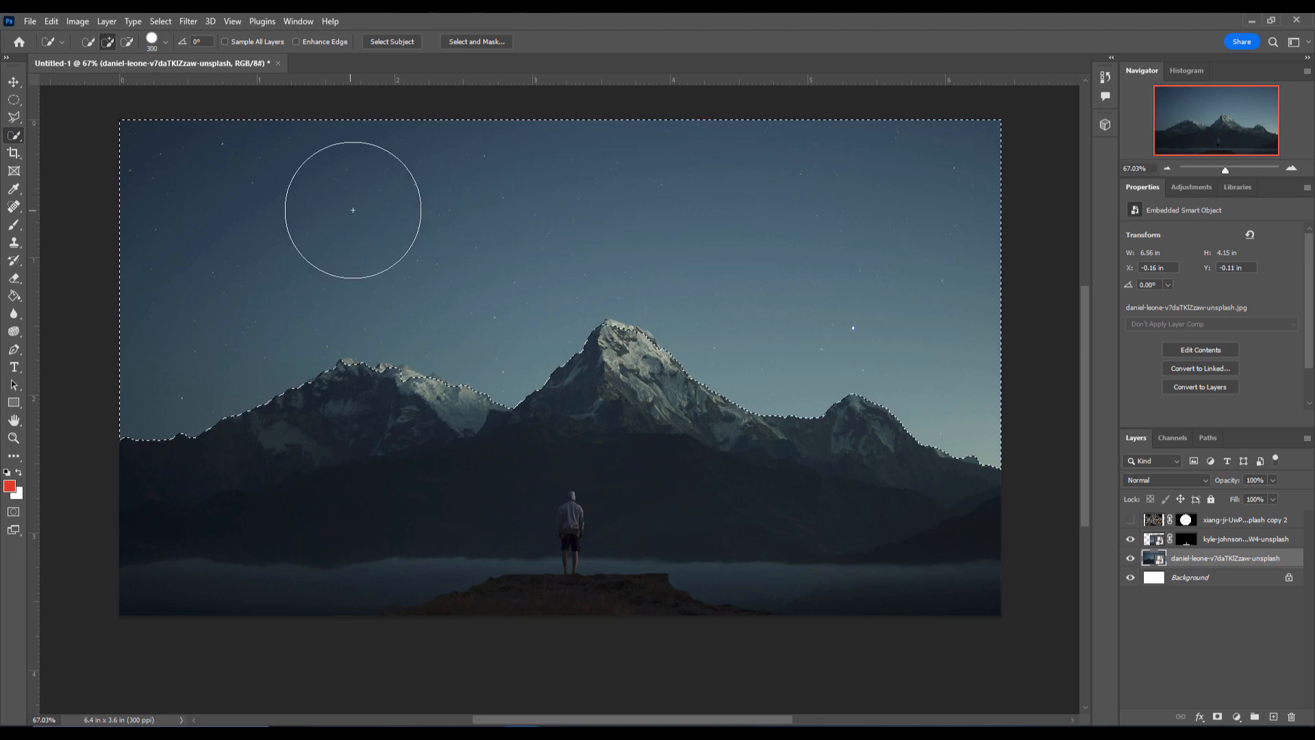
- Subtract the snowy ridges of the central and left peaks from the sky selection with a size 35 brush
{"action": "left_click_drag", "start_coordinate": [1226, 171], "coordinate": [1231, 170]}
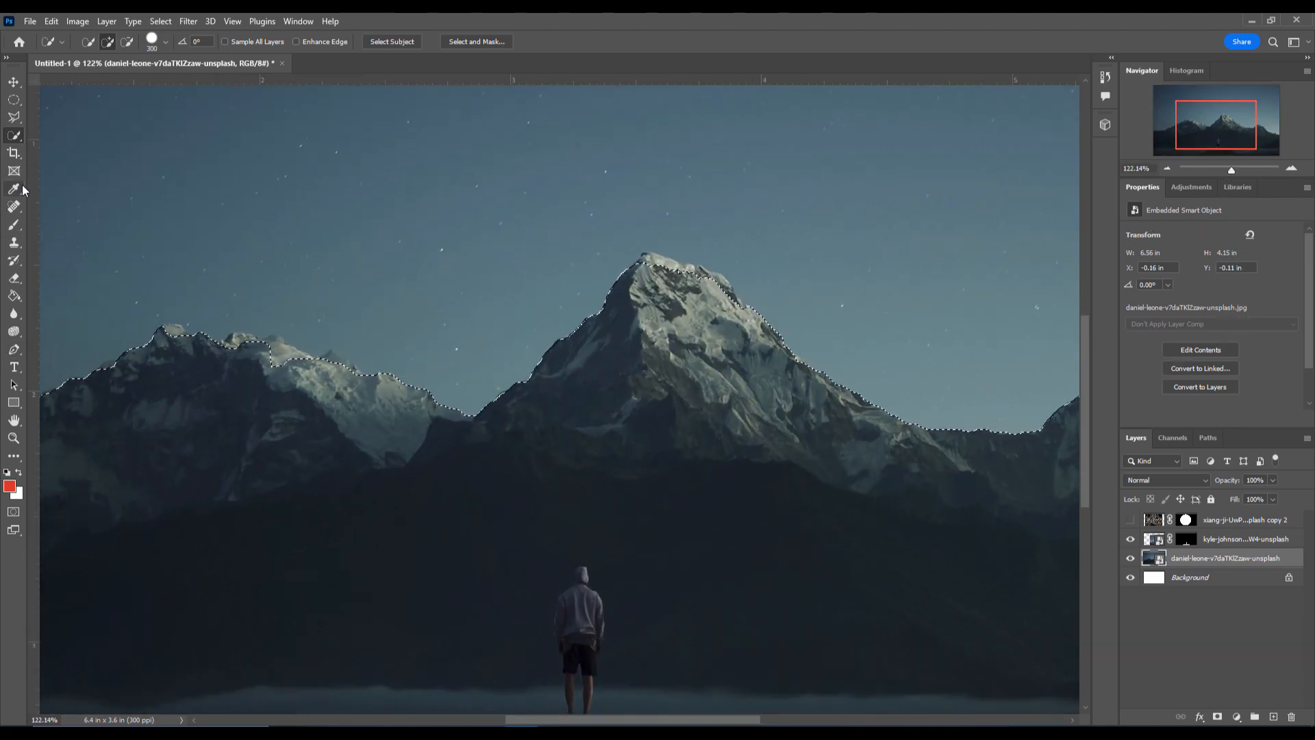
{"action": "key", "text": "bracketleft"}
{"action": "key", "text": "bracketleft"}
{"action": "key", "text": "bracketleft"}
{"action": "key", "text": "bracketleft"}
{"action": "key", "text": "bracketleft"}
{"action": "key", "text": "bracketleft"}
{"action": "key", "text": "bracketleft"}
{"action": "key", "text": "bracketleft"}
{"action": "key", "text": "bracketleft"}
{"action": "key", "text": "bracketleft"}
{"action": "key", "text": "bracketleft"}
{"action": "key", "text": "bracketleft"}
{"action": "key", "text": "bracketleft"}
{"action": "key", "text": "bracketleft"}
{"action": "left_click_drag", "start_coordinate": [660, 317], "coordinate": [668, 270]}
{"action": "mouse_move", "coordinate": [639, 301]}
{"action": "left_mouse_down", "text": "alt"}
{"action": "mouse_move", "coordinate": [705, 303]}
{"action": "mouse_move", "coordinate": [685, 277]}
{"action": "mouse_move", "coordinate": [749, 341]}
{"action": "mouse_move", "coordinate": [721, 295]}
{"action": "mouse_move", "coordinate": [653, 269]}
{"action": "left_mouse_up", "text": "alt"}
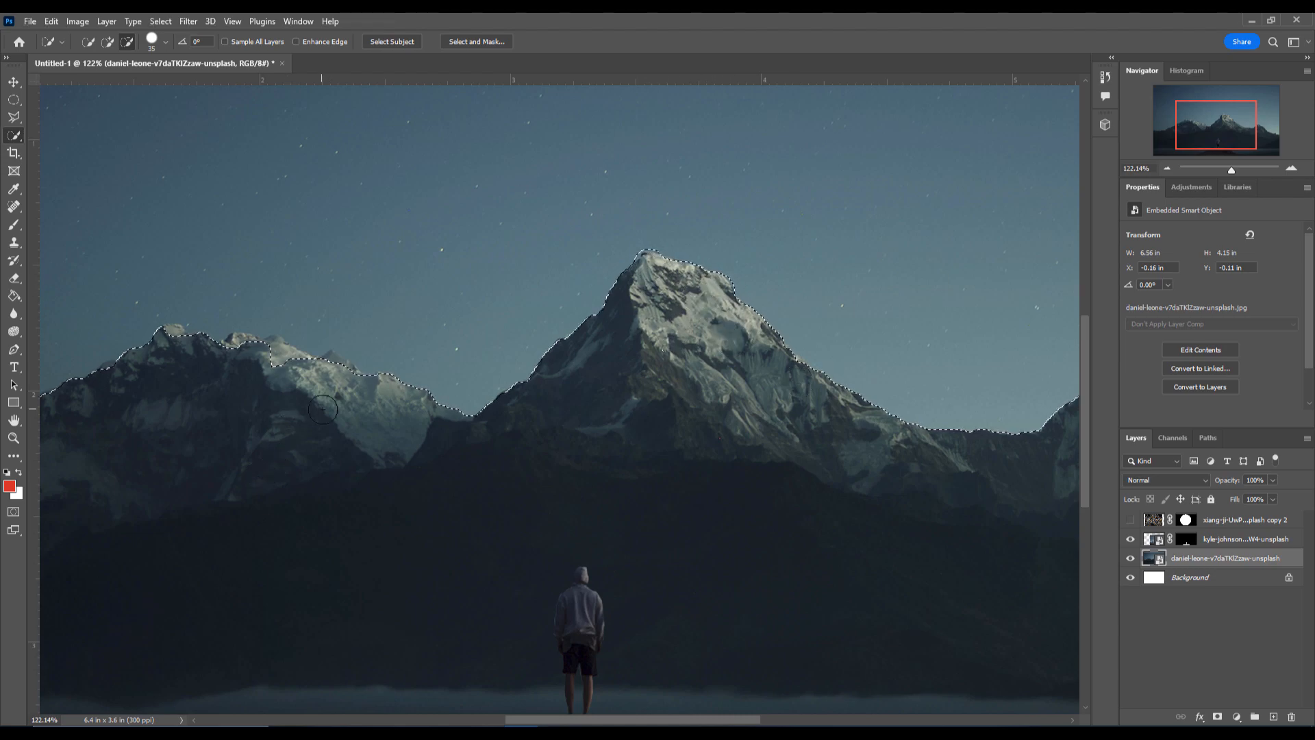
{"action": "left_click_drag", "start_coordinate": [332, 370], "coordinate": [274, 354], "text": "alt"}
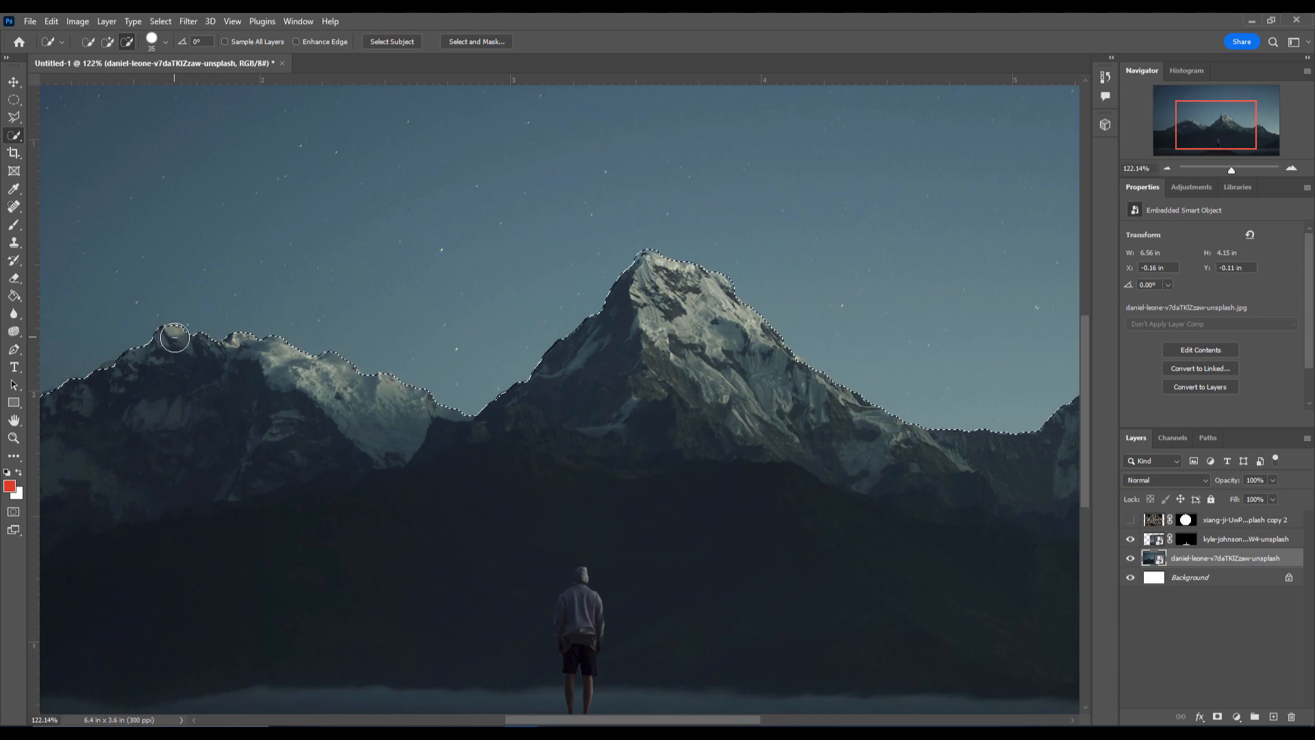
{"action": "mouse_move", "coordinate": [707, 719]}
{"action": "left_mouse_down"}
{"action": "mouse_move", "coordinate": [757, 722]}
{"action": "mouse_move", "coordinate": [623, 722]}
{"action": "left_mouse_up"}
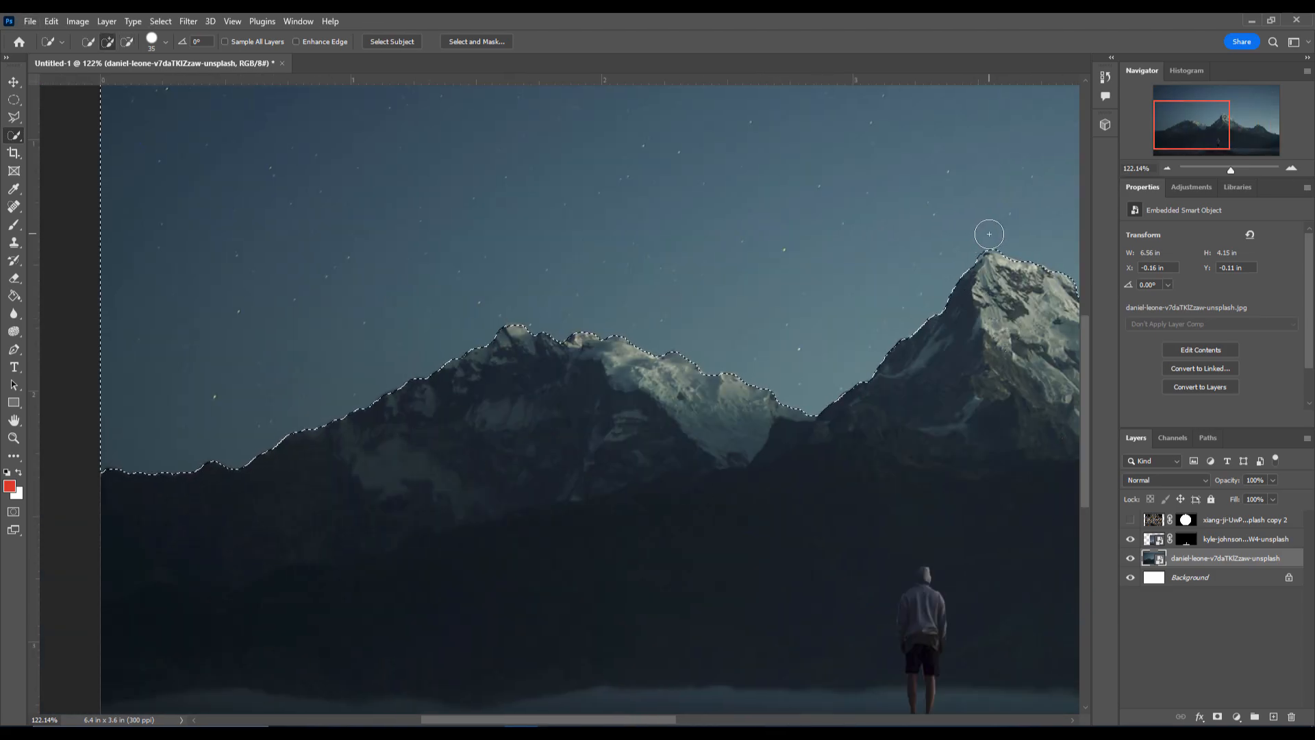
{"action": "scroll", "coordinate": [821, 645], "scroll_direction": "right", "scroll_amount": 5}
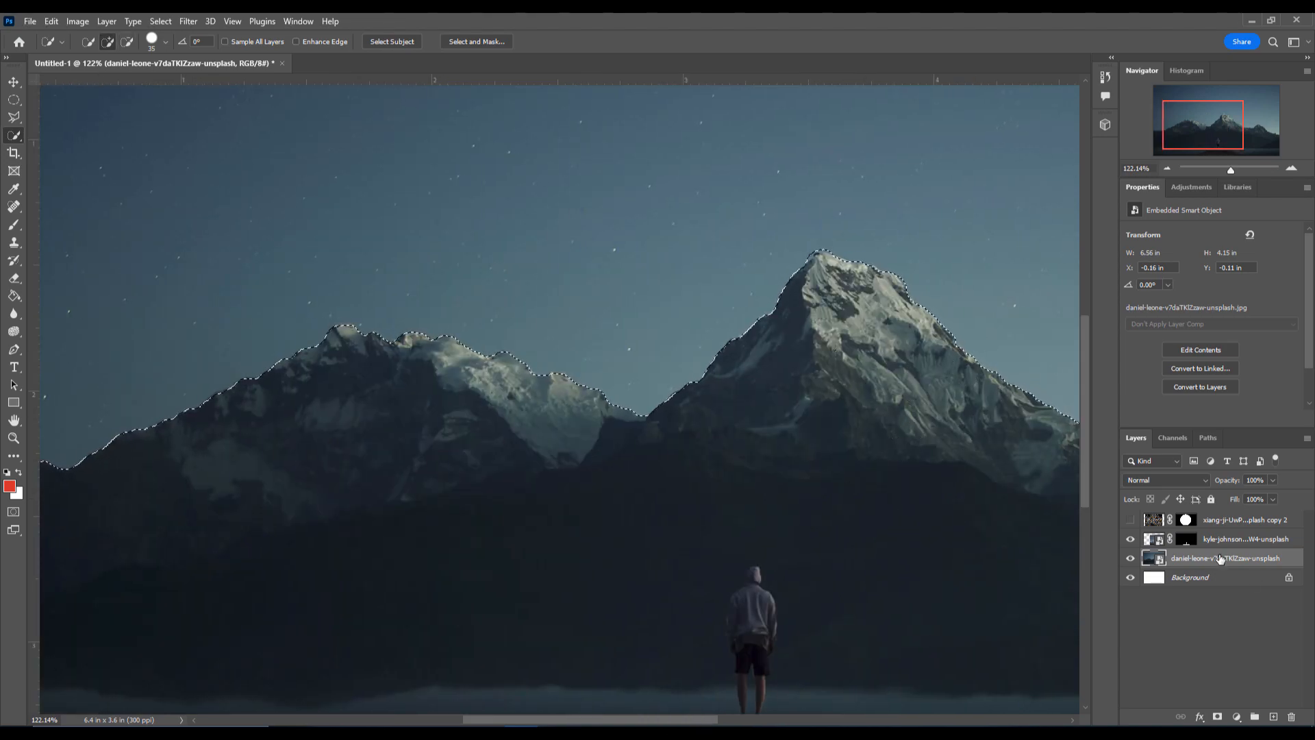
- Try masking the mountain photo with the sky selection and undo the mask
{"action": "left_click", "coordinate": [1217, 716]}
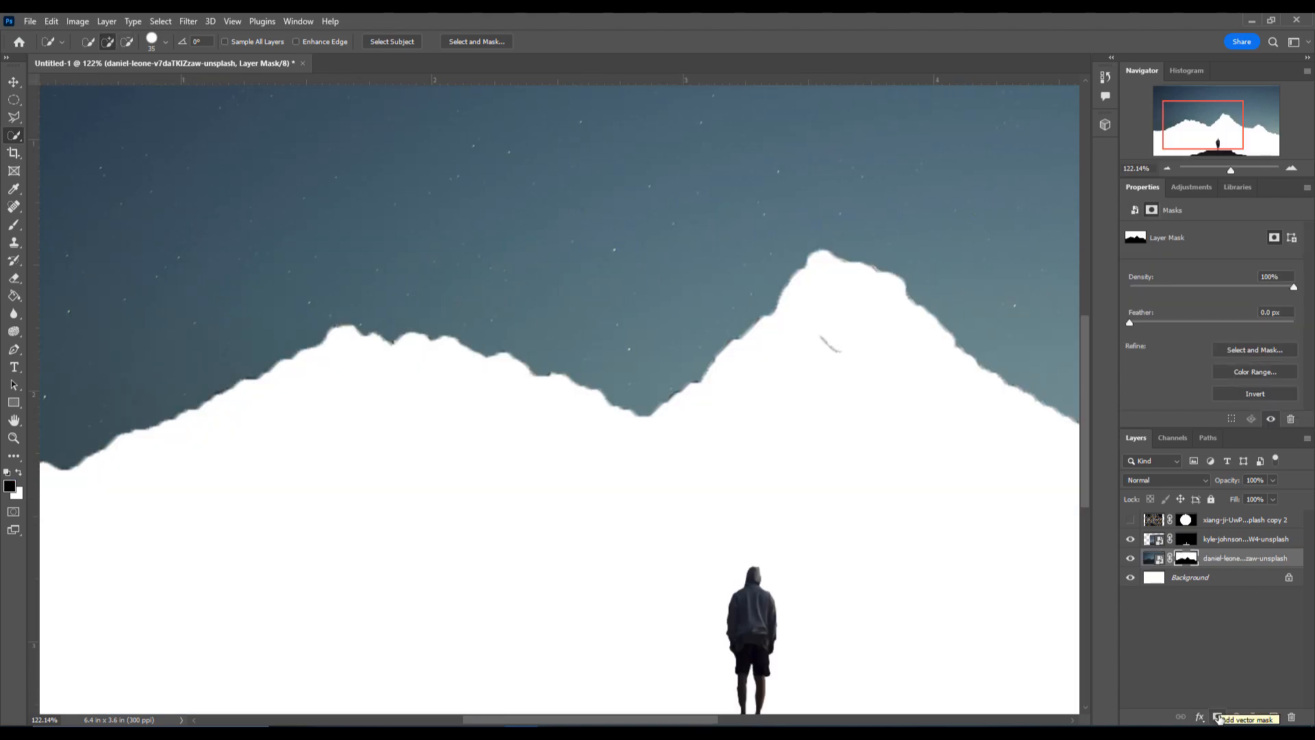
{"action": "left_click", "coordinate": [51, 21]}
{"action": "left_click", "coordinate": [69, 32]}
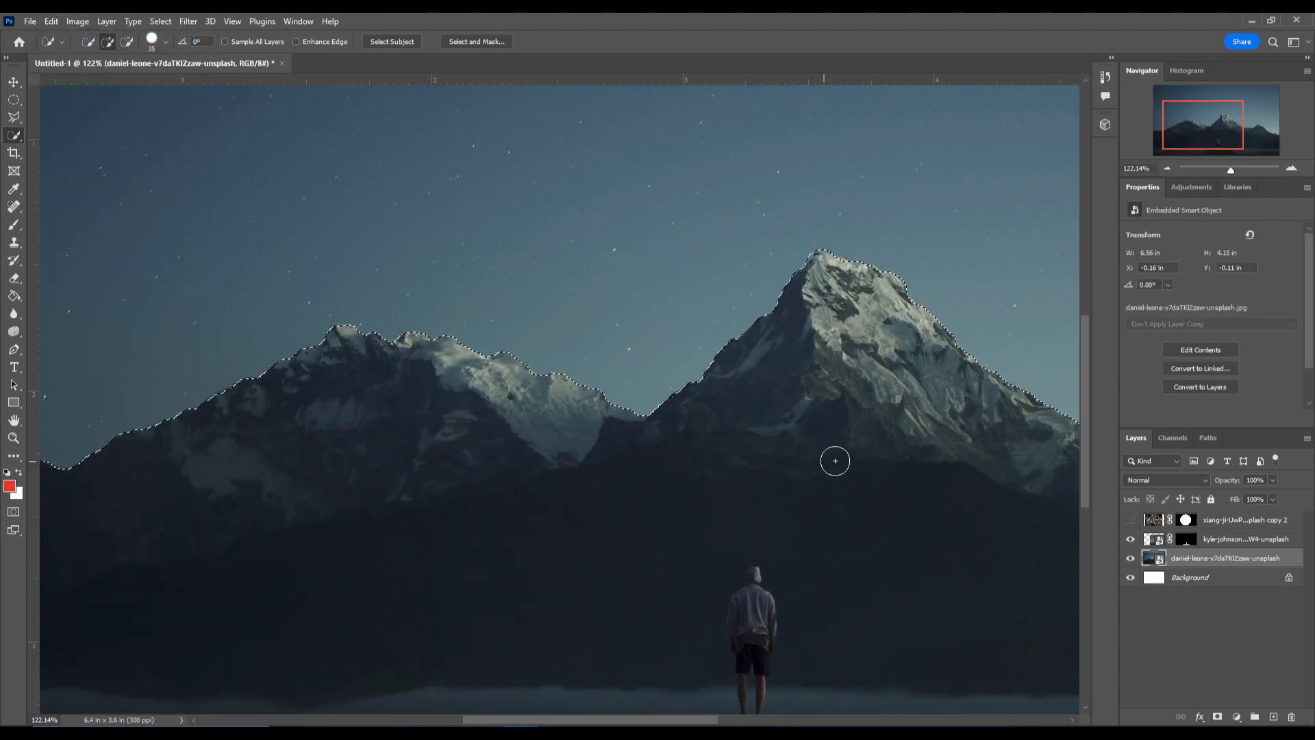
- Copy the selected sky from the mountain photo to a new layer
{"action": "right_click", "coordinate": [540, 188]}
{"action": "left_click", "coordinate": [649, 280]}
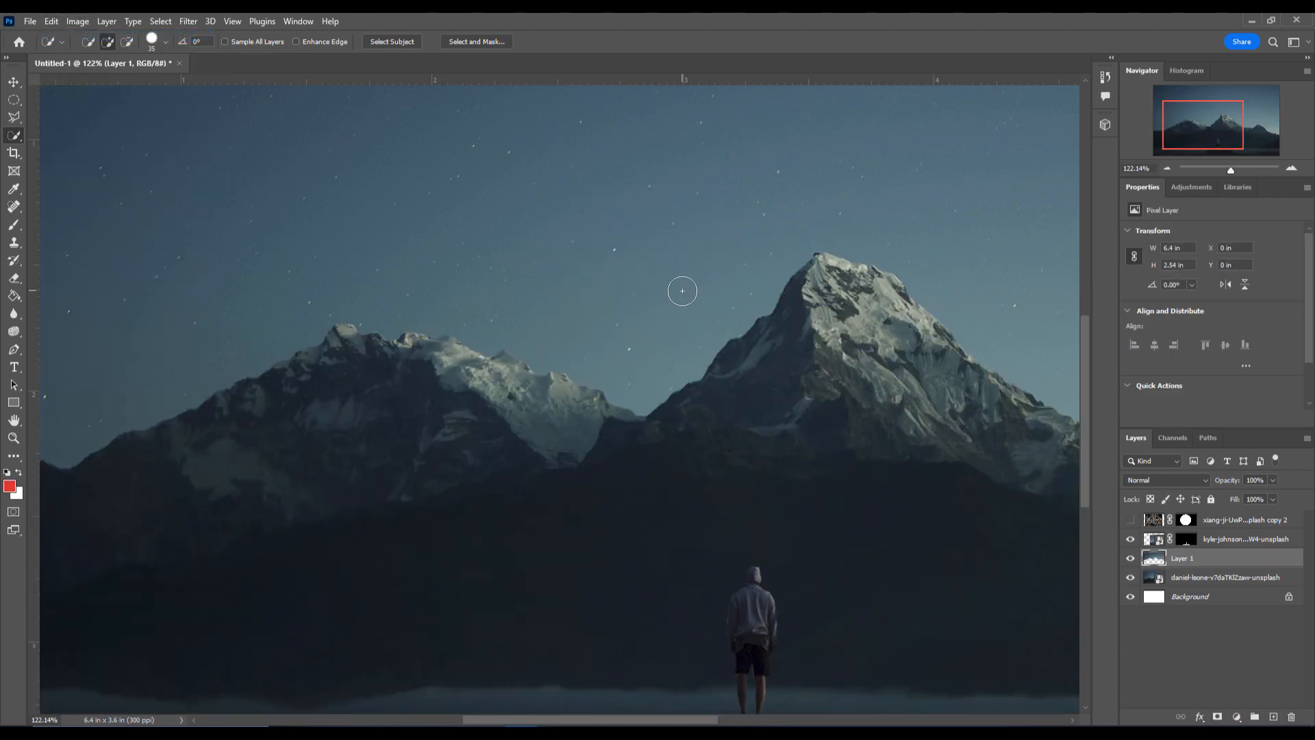
- Show the planet layer and reorder it to sit beneath the mountain photo, directly above the Background
{"action": "scroll", "coordinate": [1083, 355], "scroll_direction": "up", "scroll_amount": 4}
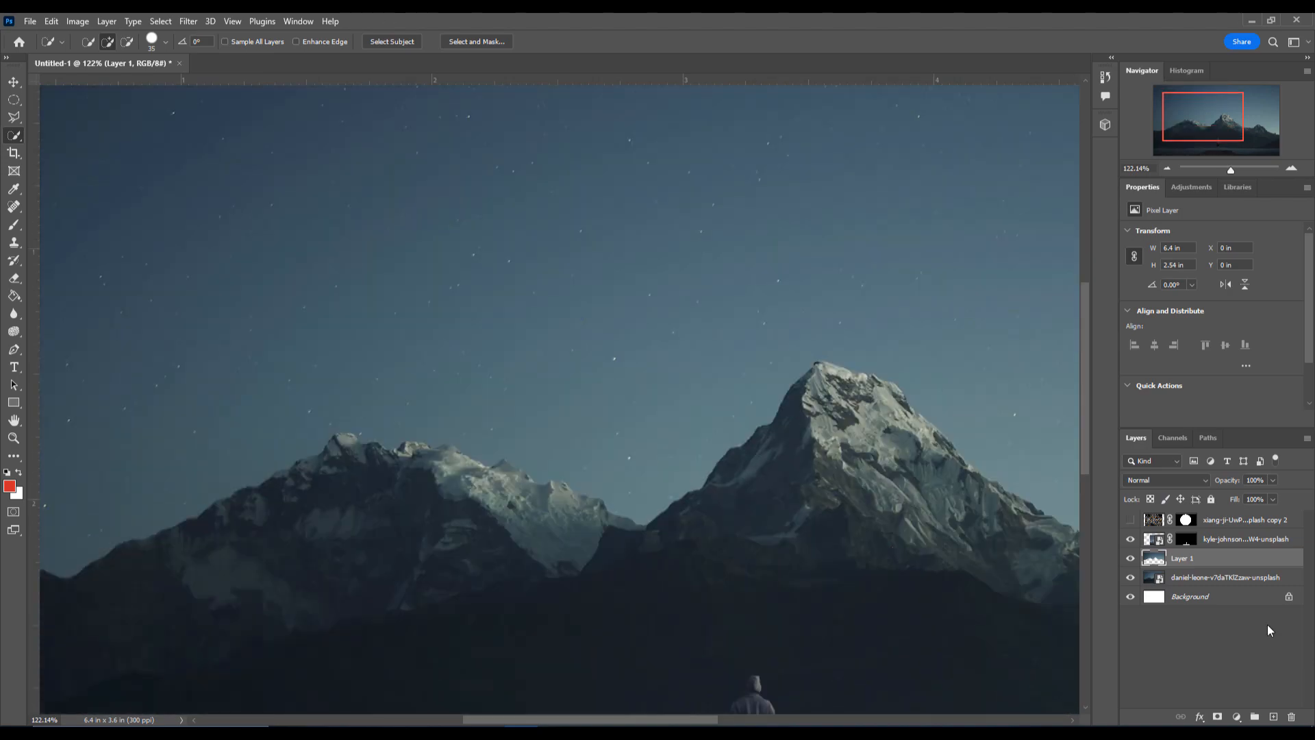
{"action": "left_click_drag", "start_coordinate": [1193, 175], "coordinate": [1226, 171]}
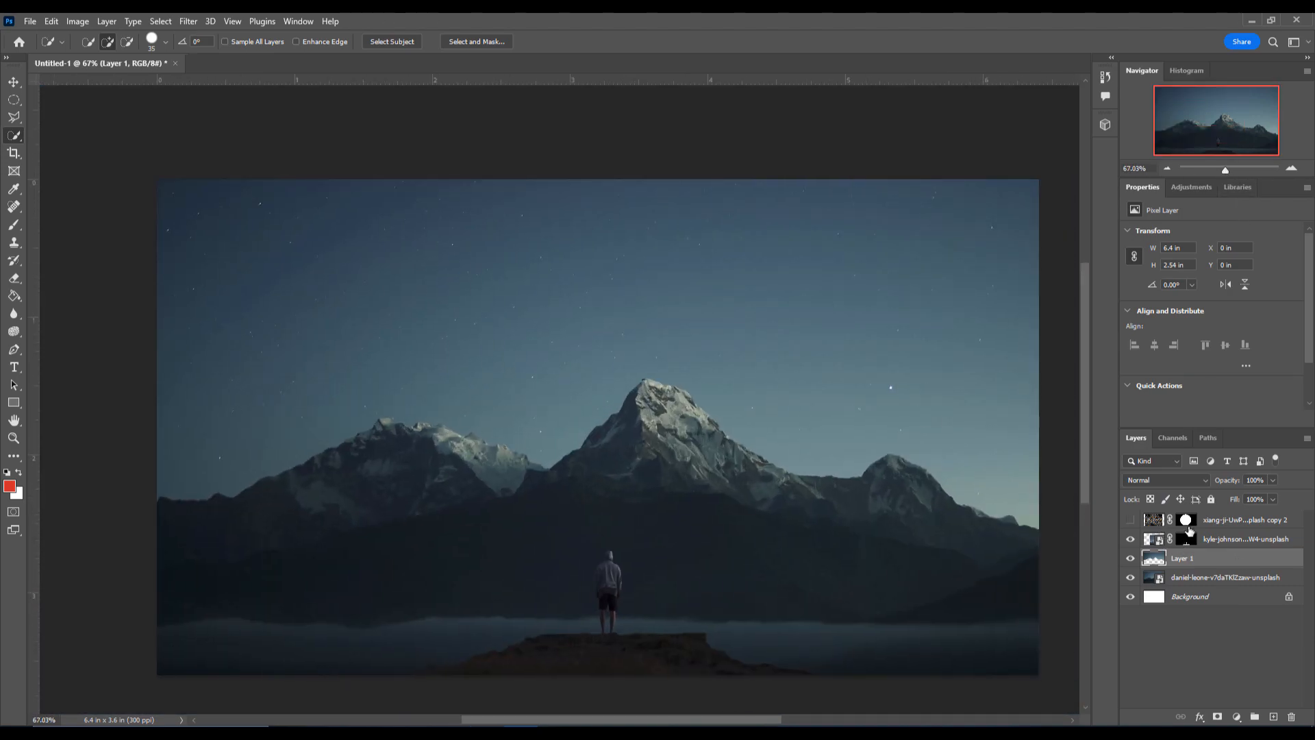
{"action": "left_click", "coordinate": [1130, 519]}
{"action": "left_click_drag", "start_coordinate": [1228, 521], "coordinate": [1244, 561]}
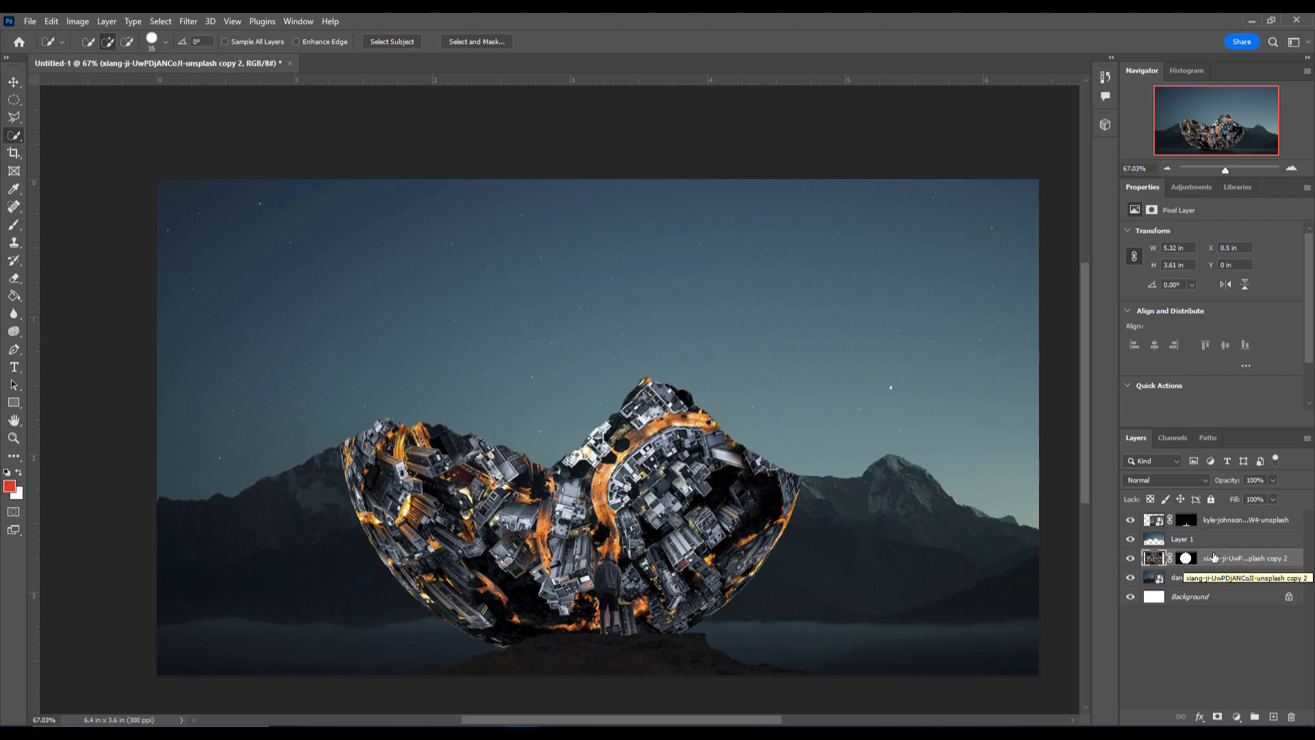
{"action": "mouse_move", "coordinate": [1215, 560]}
{"action": "left_mouse_down"}
{"action": "mouse_move", "coordinate": [1203, 518]}
{"action": "mouse_move", "coordinate": [1210, 583]}
{"action": "mouse_move", "coordinate": [1207, 550]}
{"action": "left_mouse_up"}
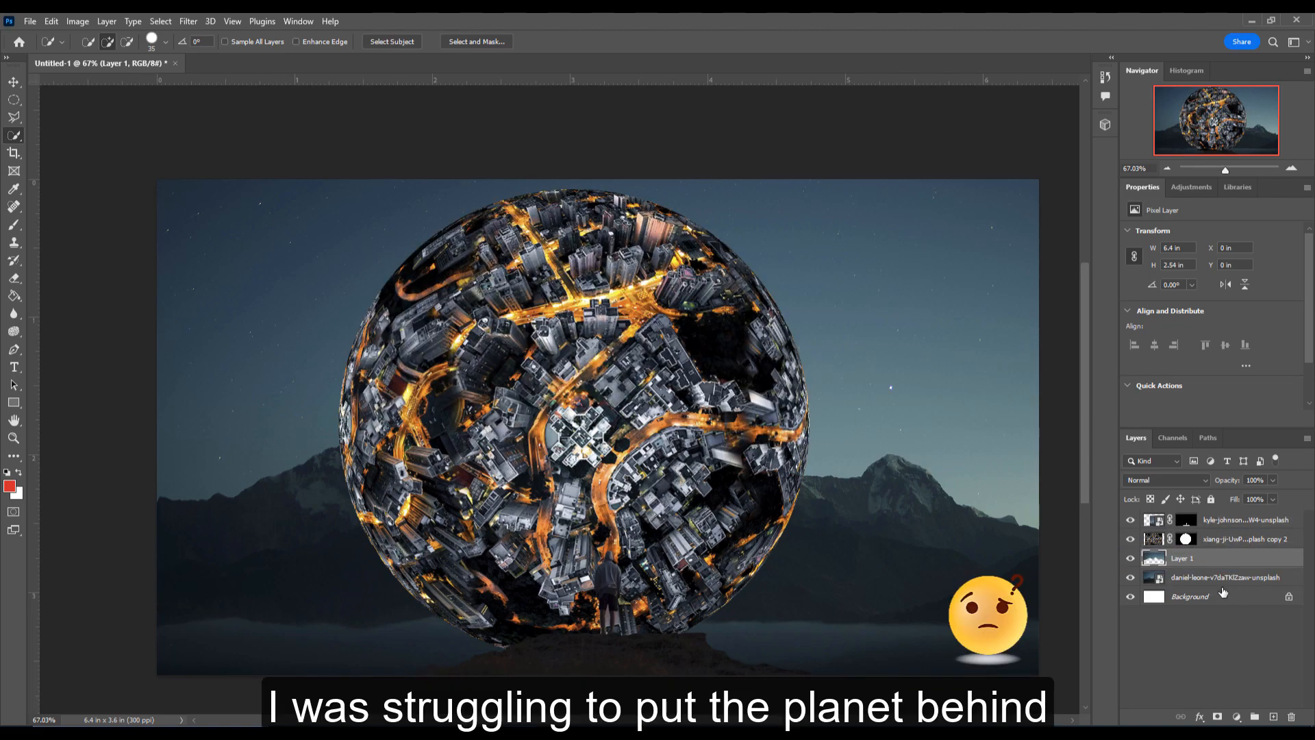
{"action": "left_click_drag", "start_coordinate": [1215, 539], "coordinate": [1205, 589]}
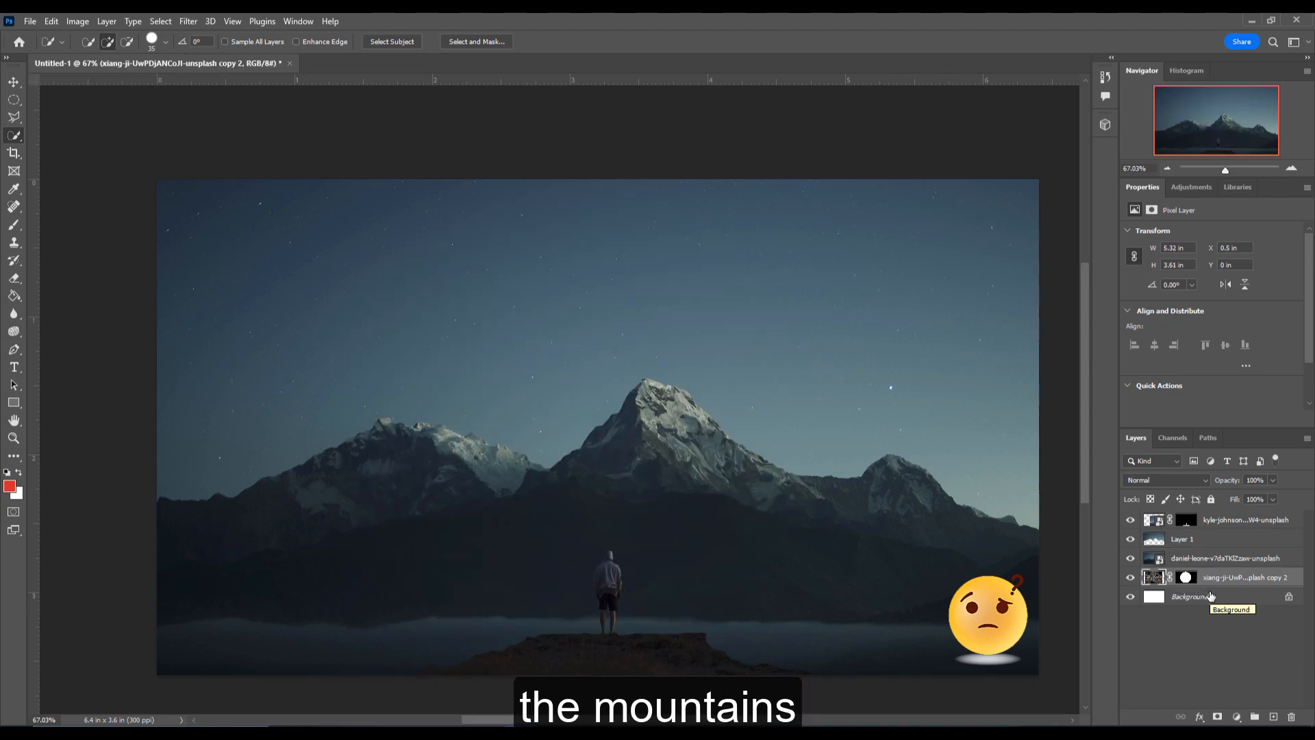
- Load the sky layer's outline as a selection, activate the mountain photo layer and invert the selection to cover the mountains
{"action": "mouse_move", "coordinate": [1205, 539]}
{"action": "left_mouse_down"}
{"action": "mouse_move", "coordinate": [1209, 586]}
{"action": "mouse_move", "coordinate": [1207, 530]}
{"action": "left_mouse_up"}
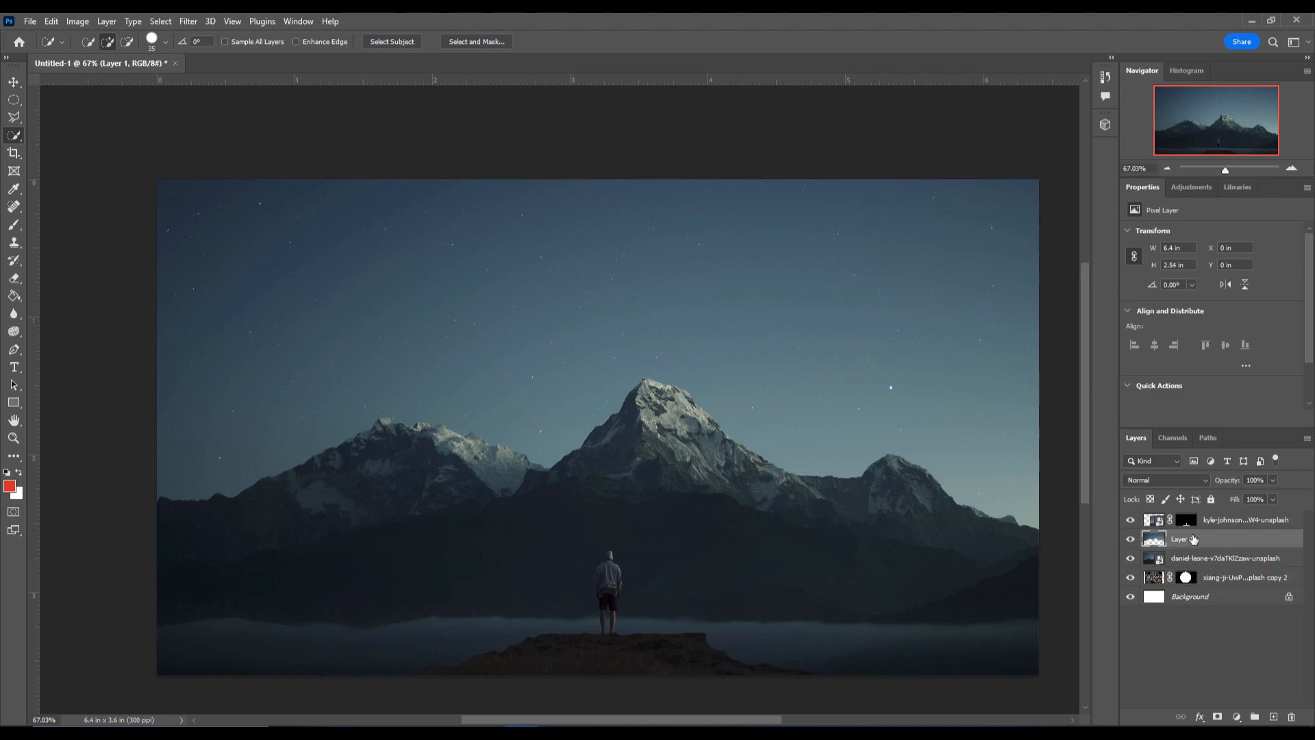
{"action": "left_click", "coordinate": [1150, 541], "text": "ctrl"}
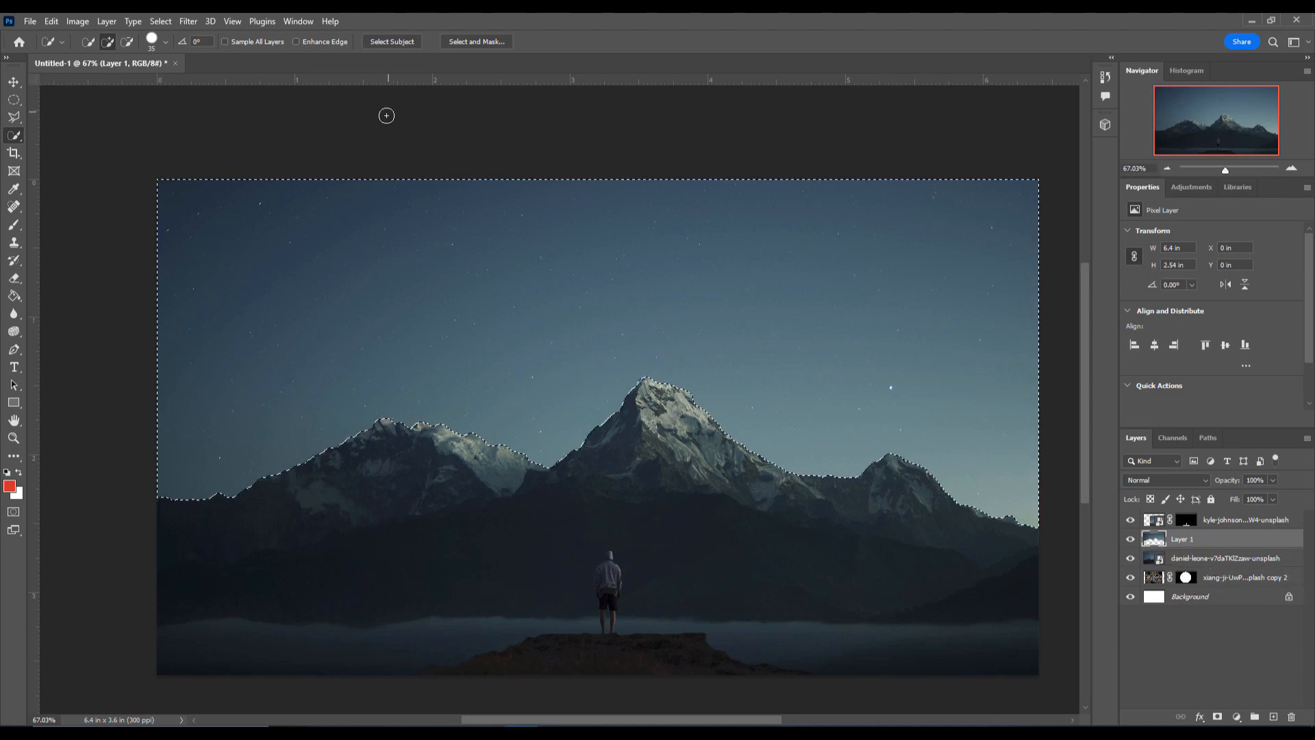
{"action": "key", "text": "alt+bracketleft"}
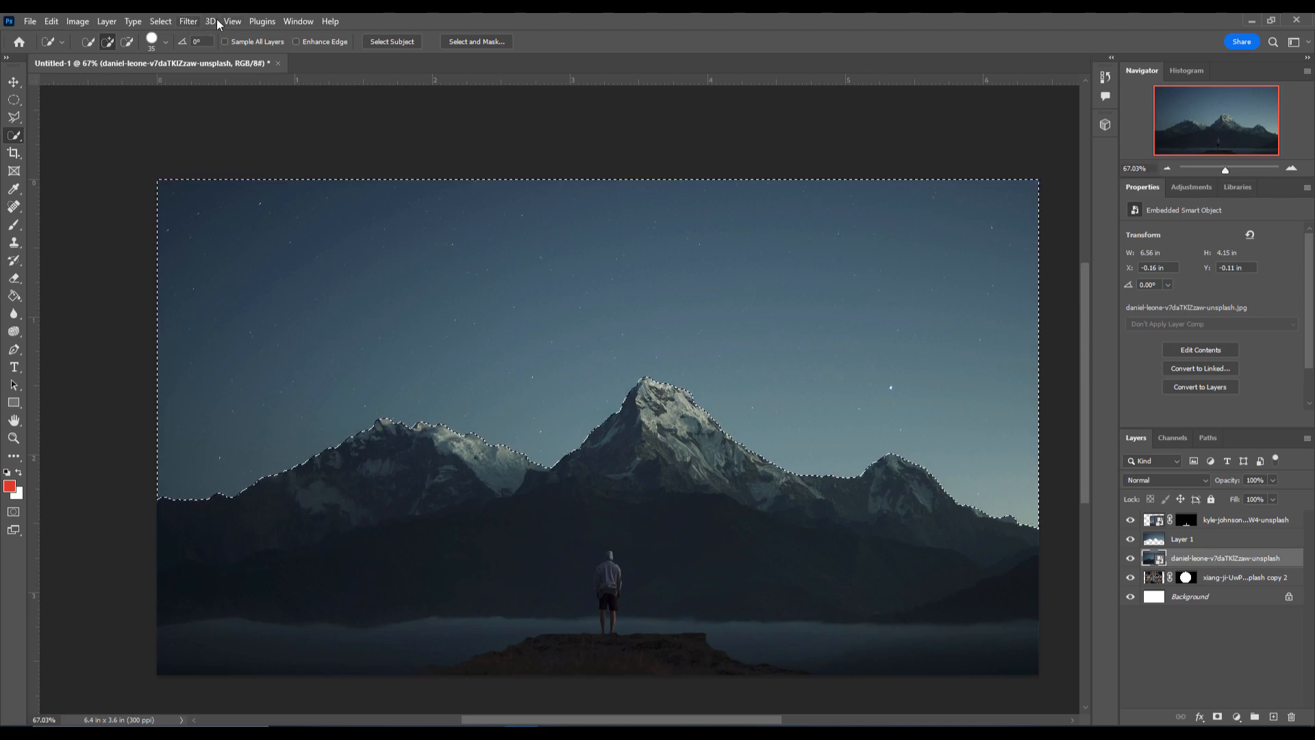
{"action": "left_click", "coordinate": [163, 22]}
{"action": "left_click", "coordinate": [172, 75]}
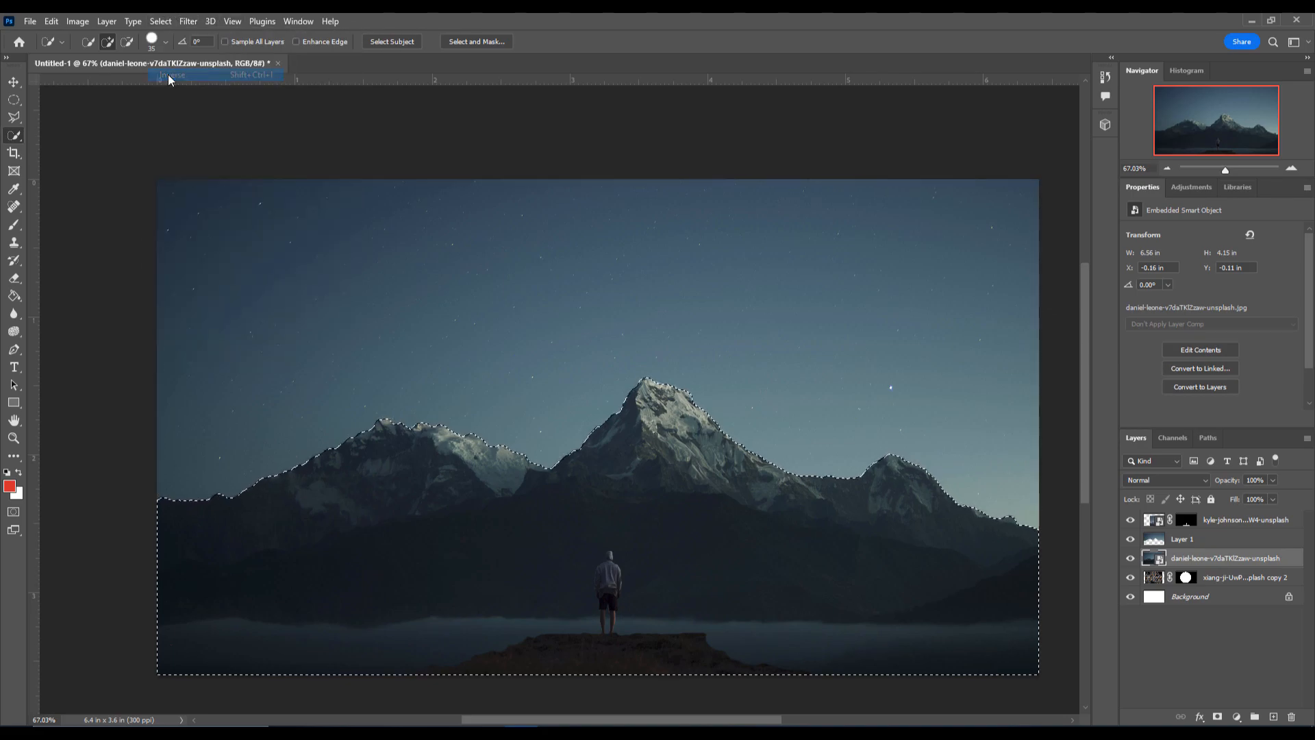
- Copy the selected mountains from the mountain photo to a new layer and hide the original photo
{"action": "right_click", "coordinate": [664, 488]}
{"action": "left_click", "coordinate": [733, 320]}
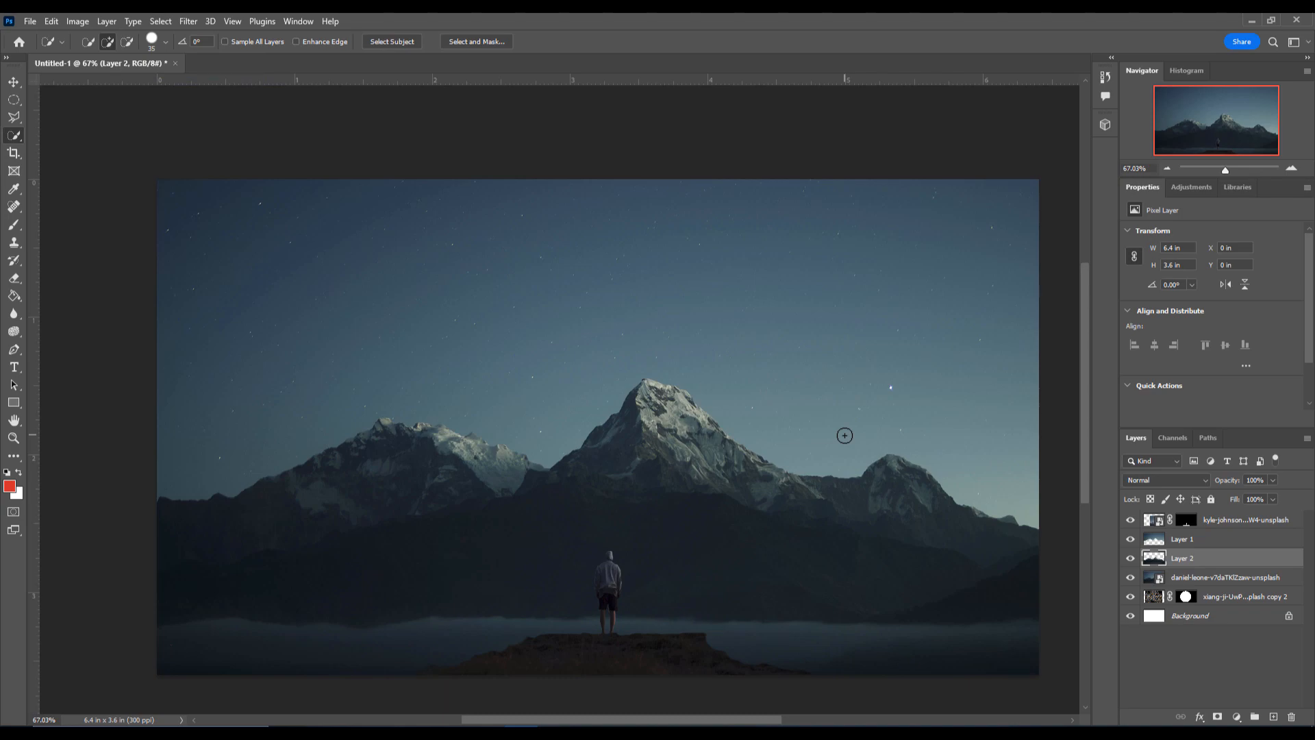
{"action": "left_click", "coordinate": [1130, 578]}
- Reorder the layers so the planet sits above the sky layer and the mountain cut-out sits directly above the planet
{"action": "left_click_drag", "start_coordinate": [1208, 597], "coordinate": [1208, 528]}
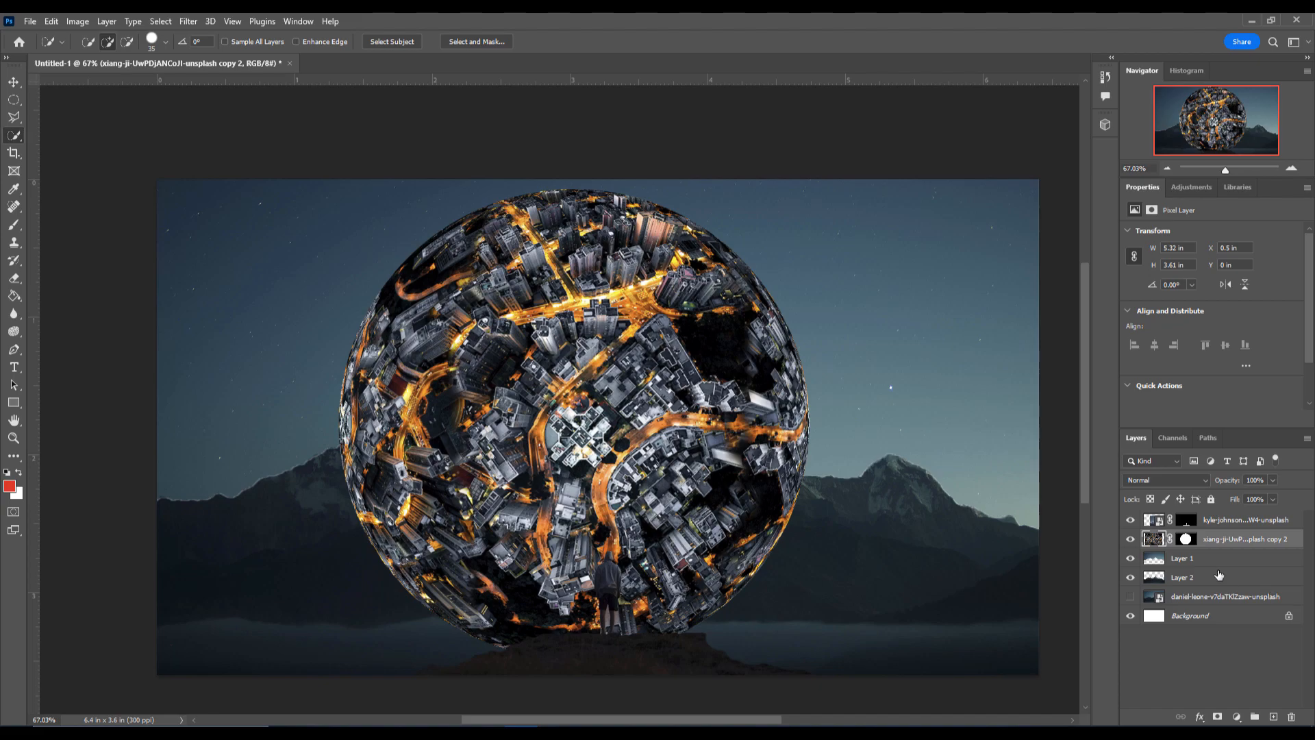
{"action": "left_click_drag", "start_coordinate": [1205, 582], "coordinate": [1195, 531]}
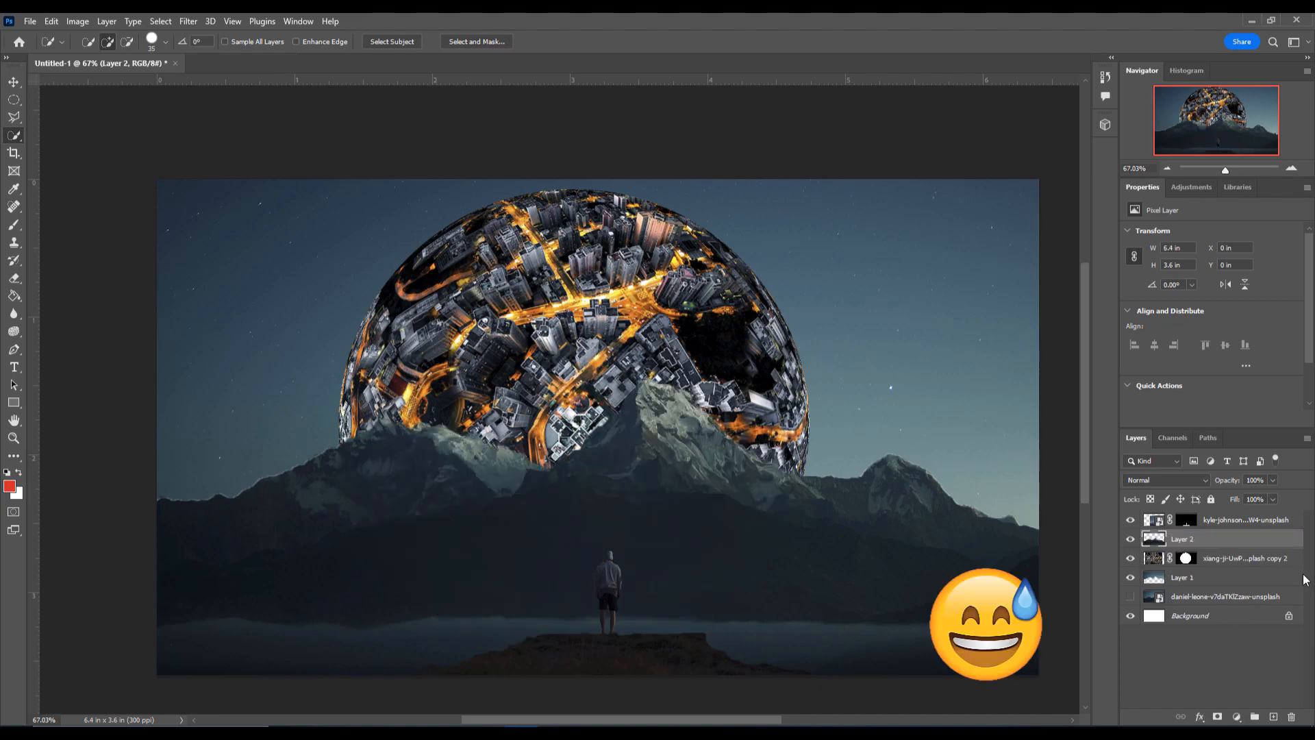
{"action": "left_click", "coordinate": [1130, 578]}
{"action": "left_click", "coordinate": [1130, 577]}
{"action": "left_click", "coordinate": [1130, 596]}
{"action": "left_click", "coordinate": [1130, 596]}
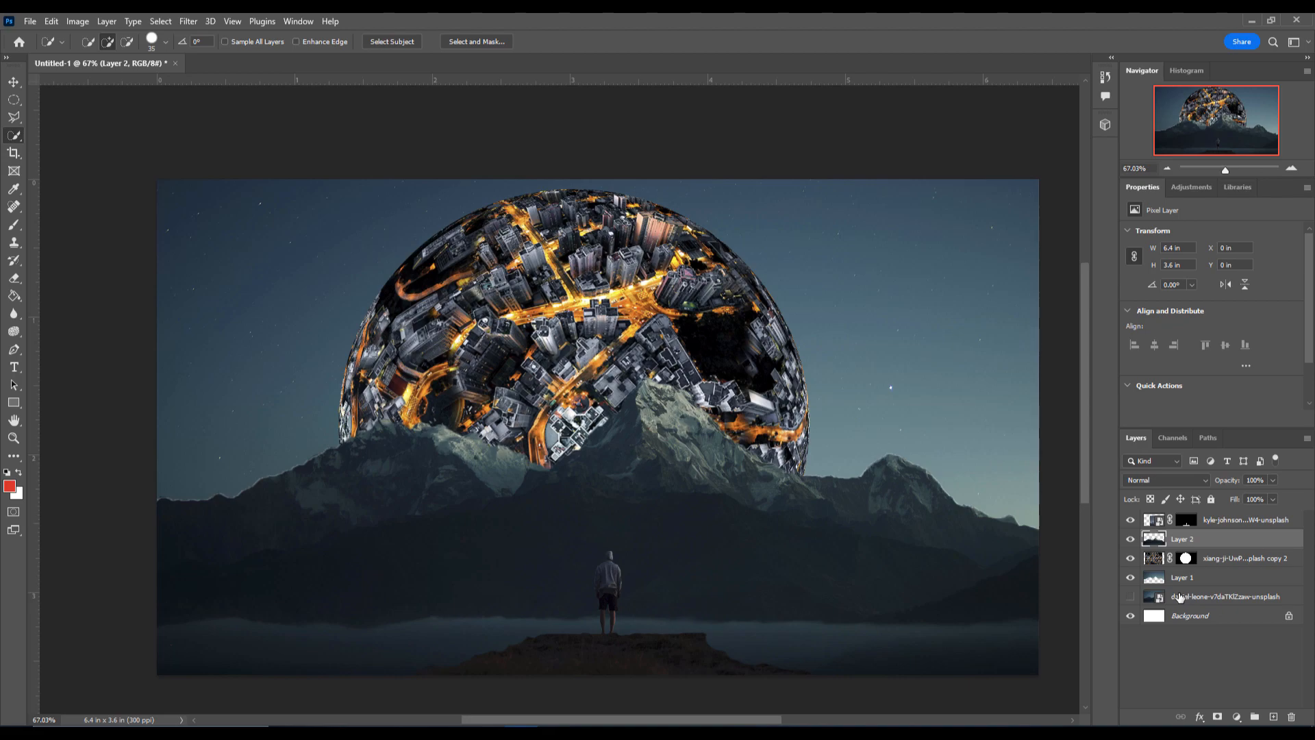
- Move the planet slightly right and lower behind the mountains, to about X 0.7 in and Y 0.22 in
{"action": "left_click", "coordinate": [1216, 558]}
{"action": "key", "text": "ctrl+t"}
{"action": "mouse_move", "coordinate": [841, 433]}
{"action": "left_mouse_down"}
{"action": "mouse_move", "coordinate": [879, 432]}
{"action": "mouse_move", "coordinate": [867, 435]}
{"action": "left_mouse_up"}
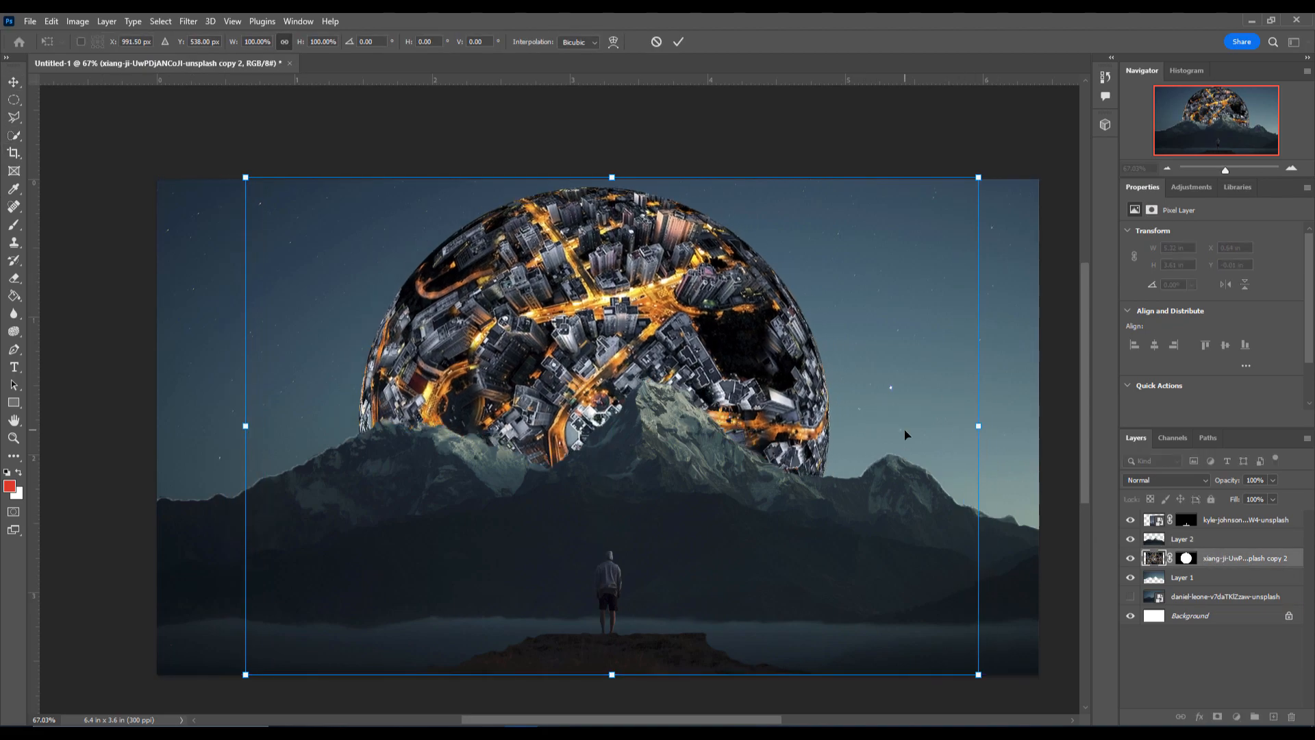
{"action": "key", "text": "Return"}
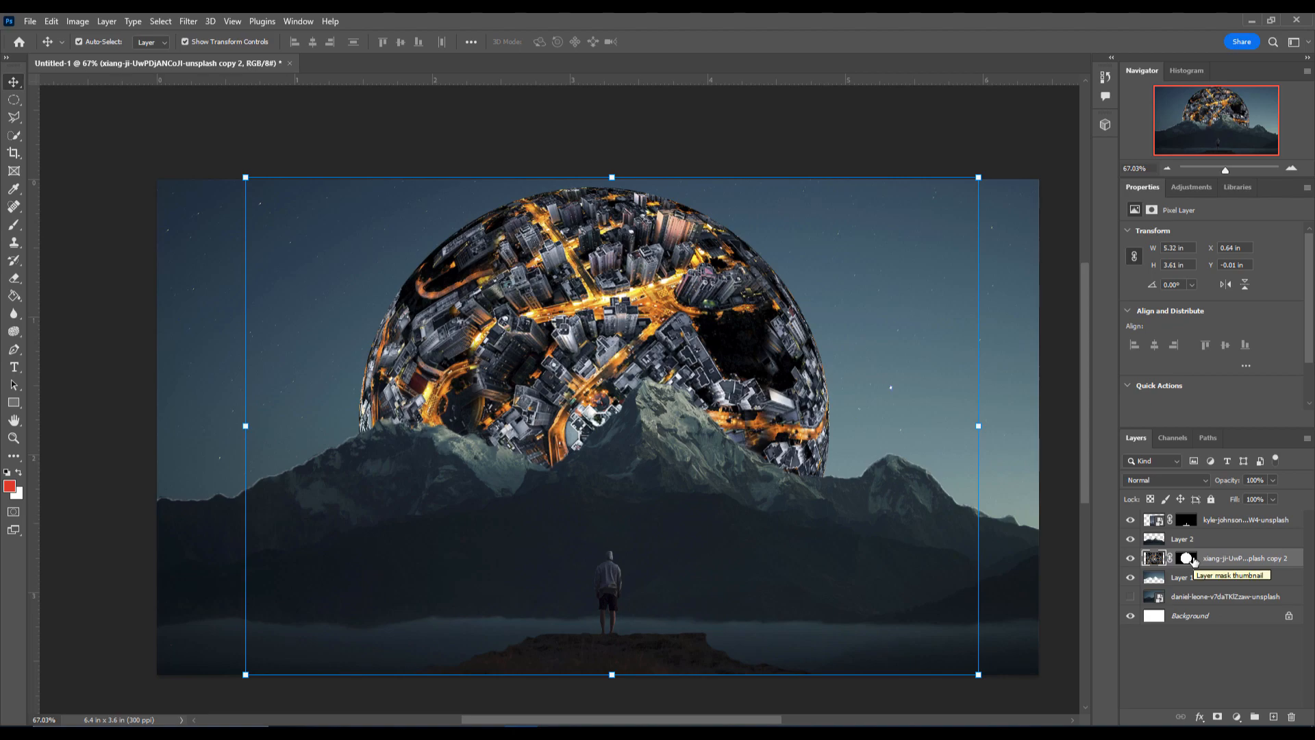
{"action": "left_click_drag", "start_coordinate": [895, 374], "coordinate": [907, 414]}
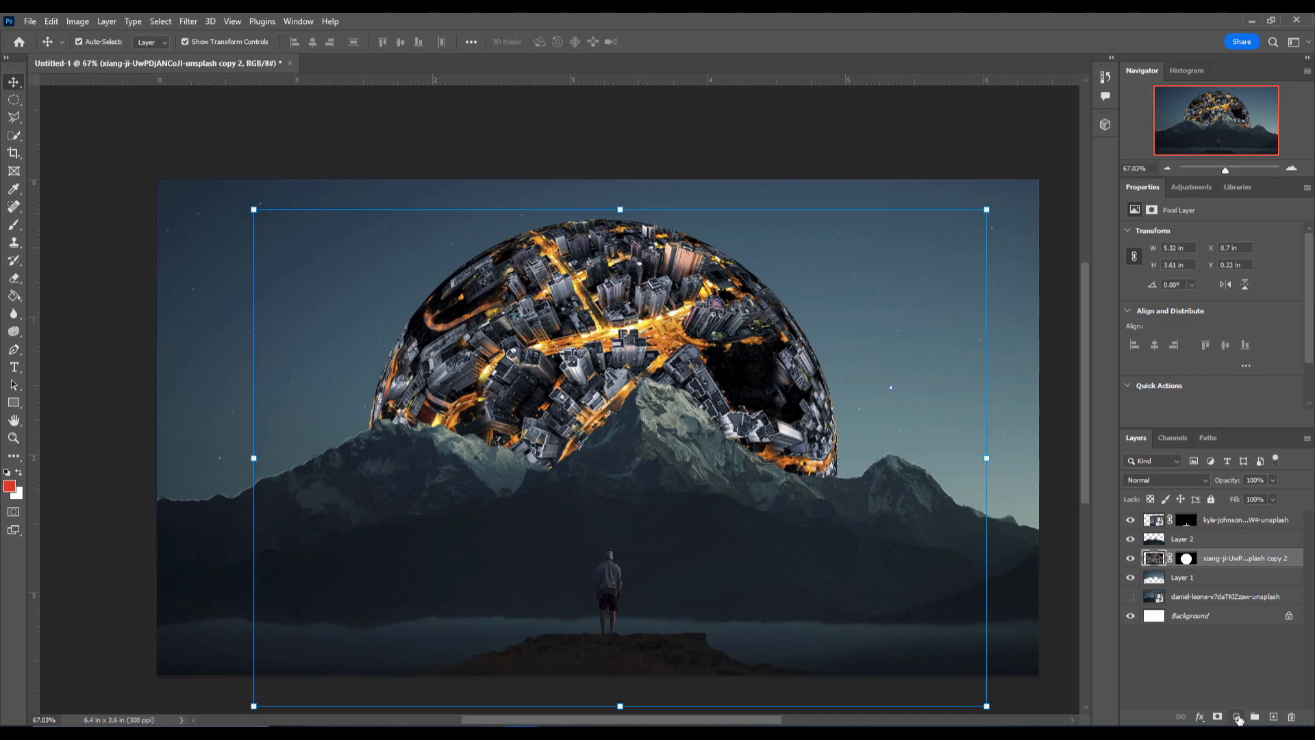
- Convert the planet layer to a smart object and apply a Gaussian Blur with a 2.3 pixel radius
{"action": "right_click", "coordinate": [1226, 563]}
{"action": "left_click", "coordinate": [1123, 333]}
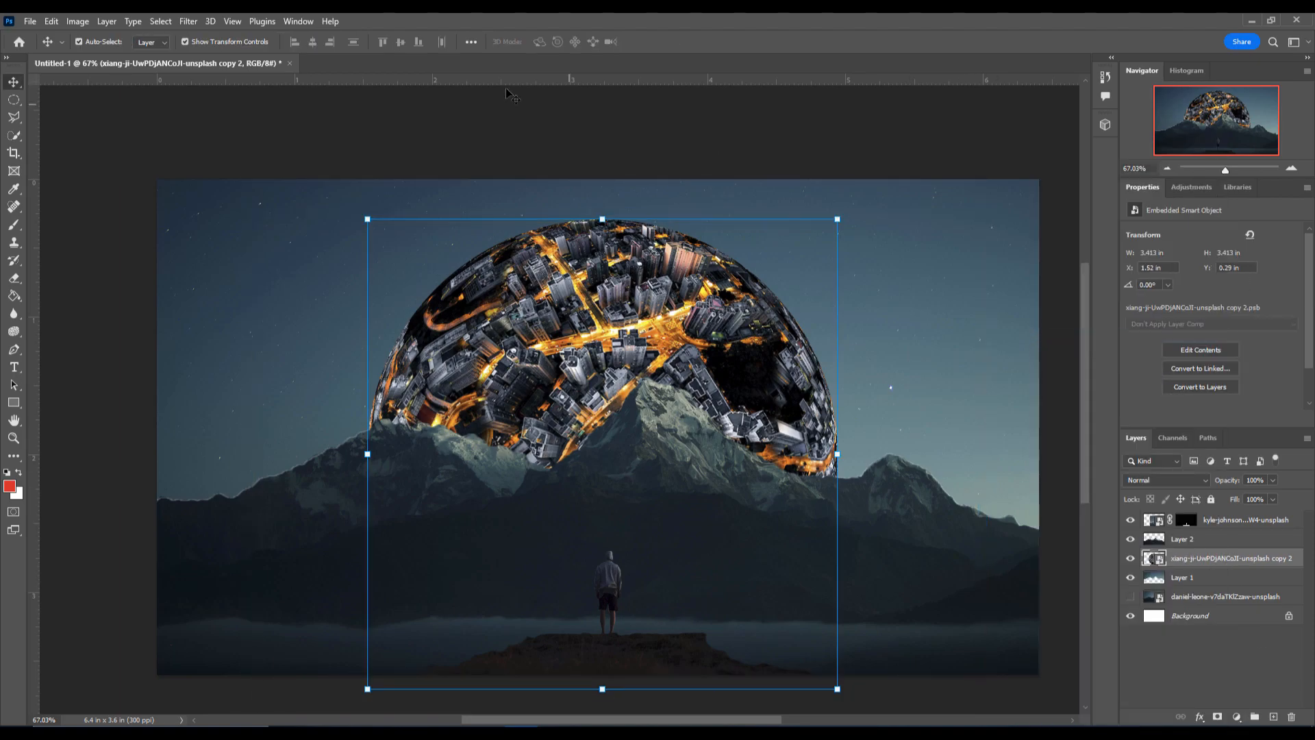
{"action": "left_click", "coordinate": [189, 21]}
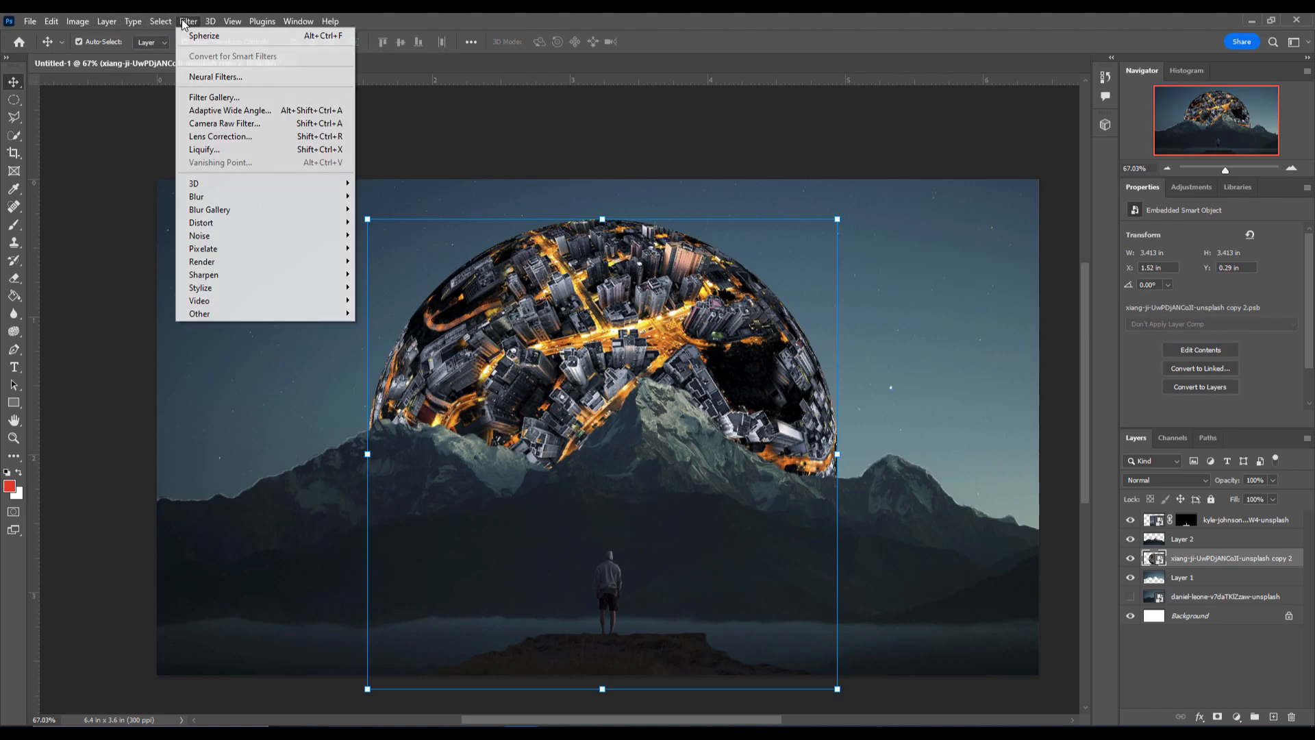
{"action": "mouse_move", "coordinate": [239, 204]}
{"action": "left_click", "coordinate": [387, 249]}
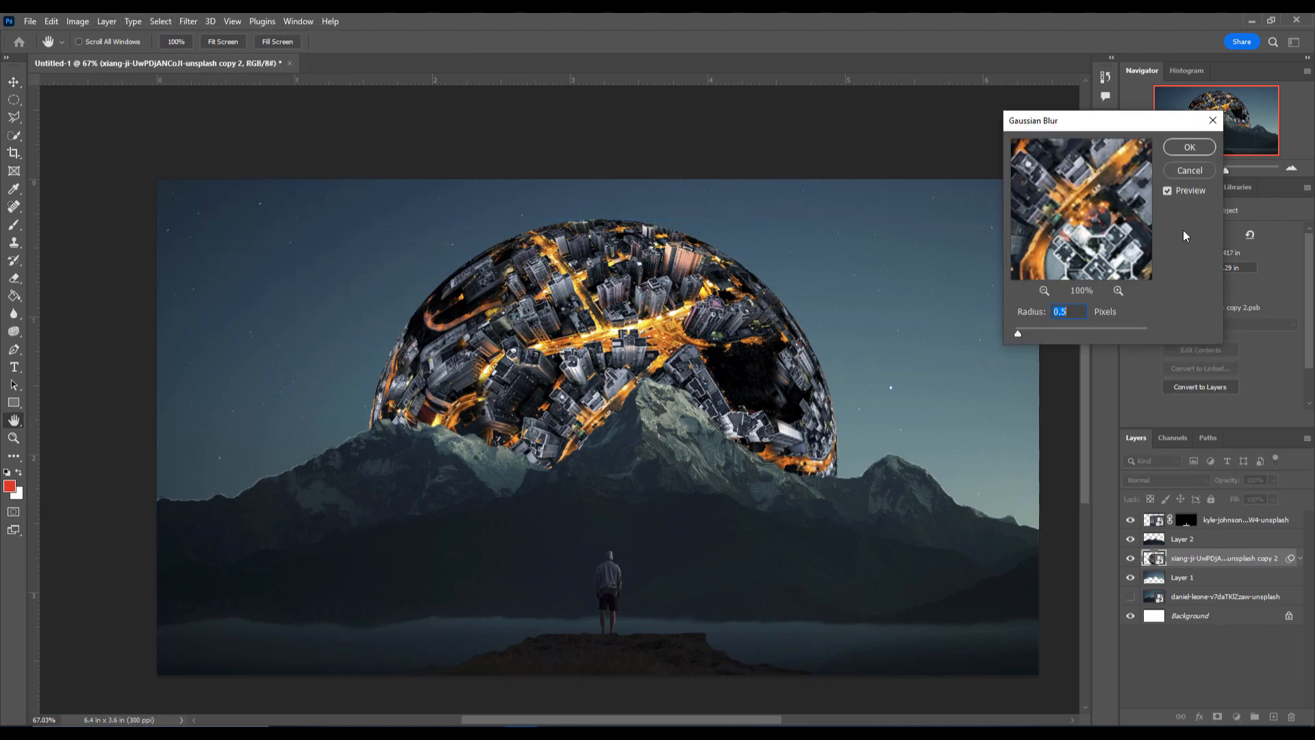
{"action": "mouse_move", "coordinate": [1017, 334]}
{"action": "left_mouse_down"}
{"action": "mouse_move", "coordinate": [1068, 335]}
{"action": "mouse_move", "coordinate": [1030, 332]}
{"action": "left_mouse_up"}
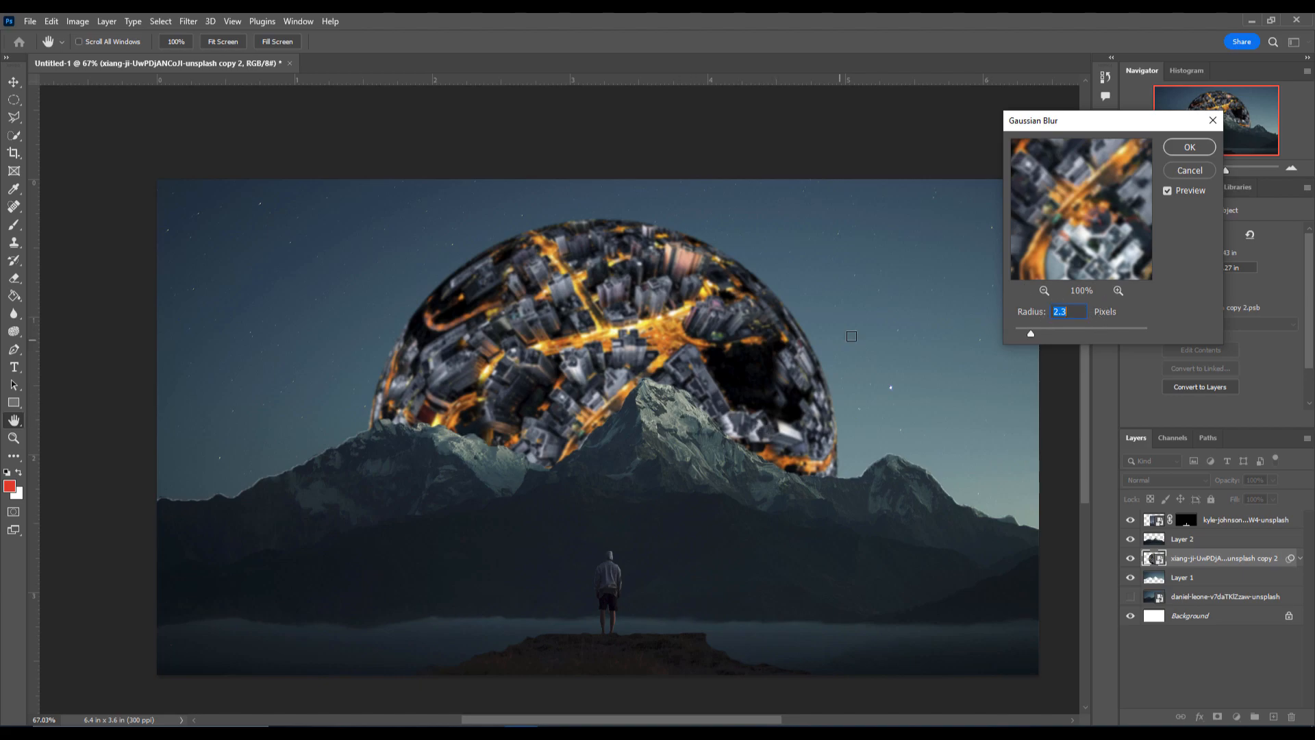
{"action": "left_click", "coordinate": [1189, 146]}
- Darken the planet with a clipped Hue/Saturation adjustment layer, setting Lightness to -62
{"action": "left_click", "coordinate": [1237, 717]}
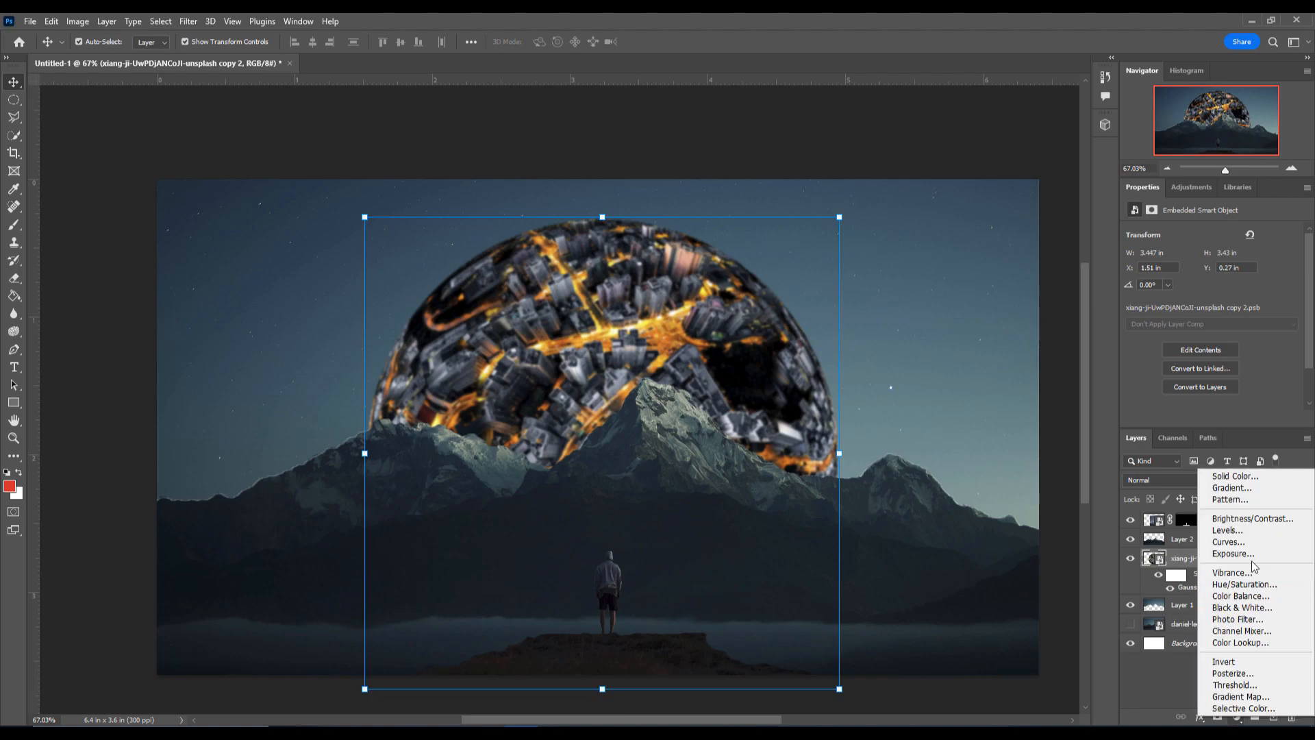
{"action": "left_click", "coordinate": [1280, 584]}
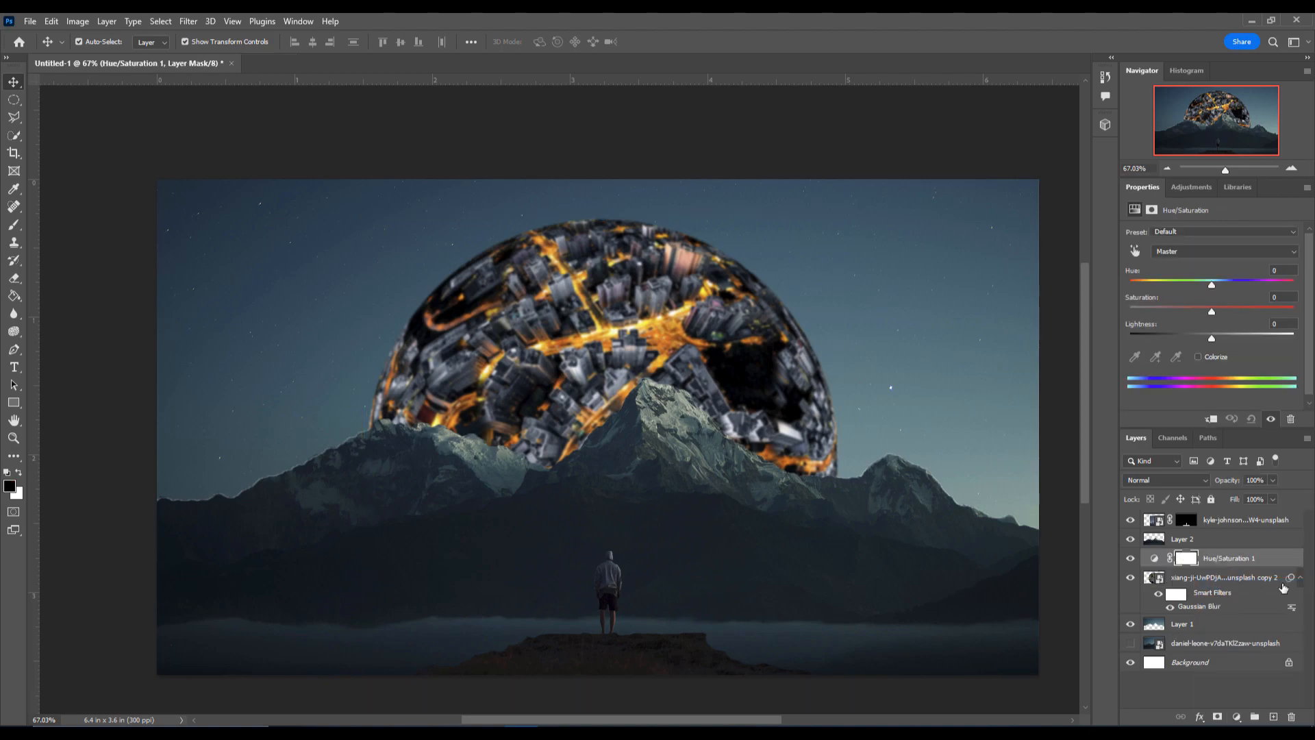
{"action": "left_click", "coordinate": [1211, 418]}
{"action": "left_click_drag", "start_coordinate": [1211, 337], "coordinate": [1160, 339]}
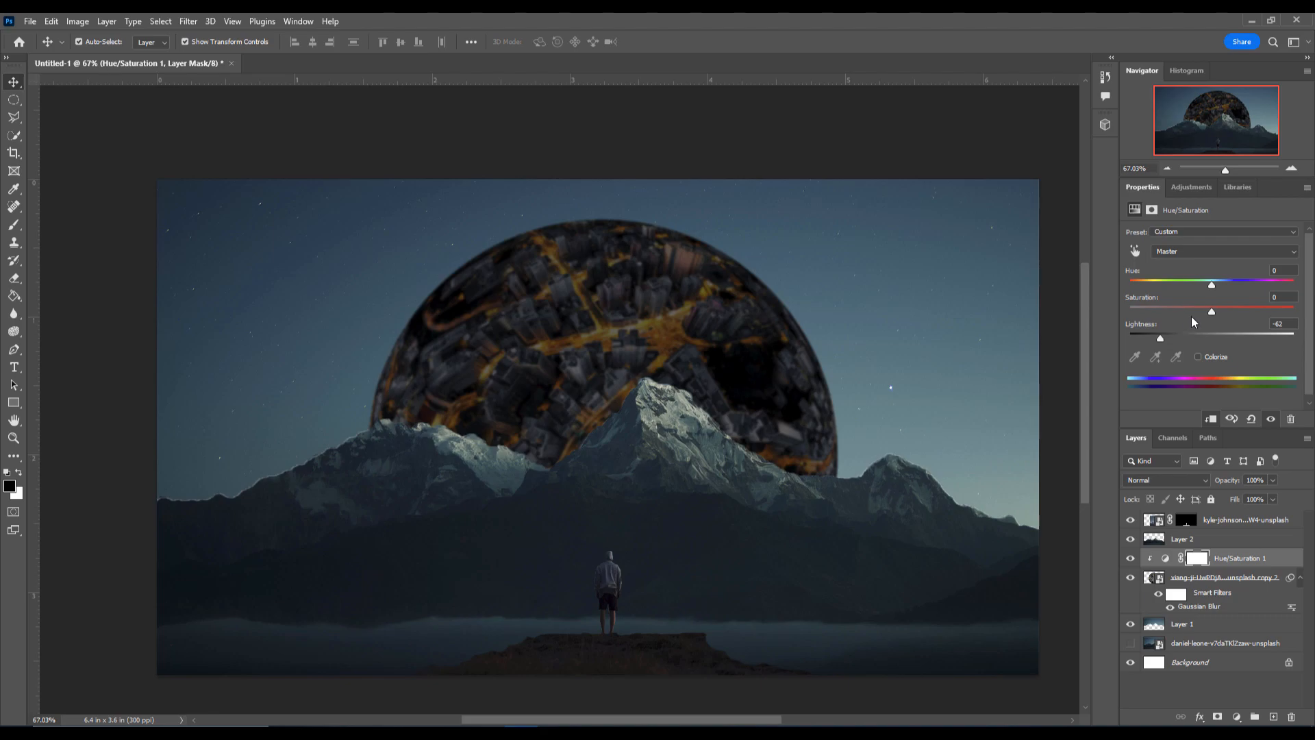
{"action": "mouse_move", "coordinate": [1211, 314]}
{"action": "left_mouse_down"}
{"action": "mouse_move", "coordinate": [1257, 306]}
{"action": "mouse_move", "coordinate": [1222, 314]}
{"action": "left_mouse_up"}
{"action": "left_click_drag", "start_coordinate": [1243, 313], "coordinate": [1209, 290]}
- Add a red Solid Color fill layer above the Hue/Saturation adjustment and clip it to the planet
{"action": "left_click", "coordinate": [1237, 717]}
{"action": "left_click", "coordinate": [1247, 478]}
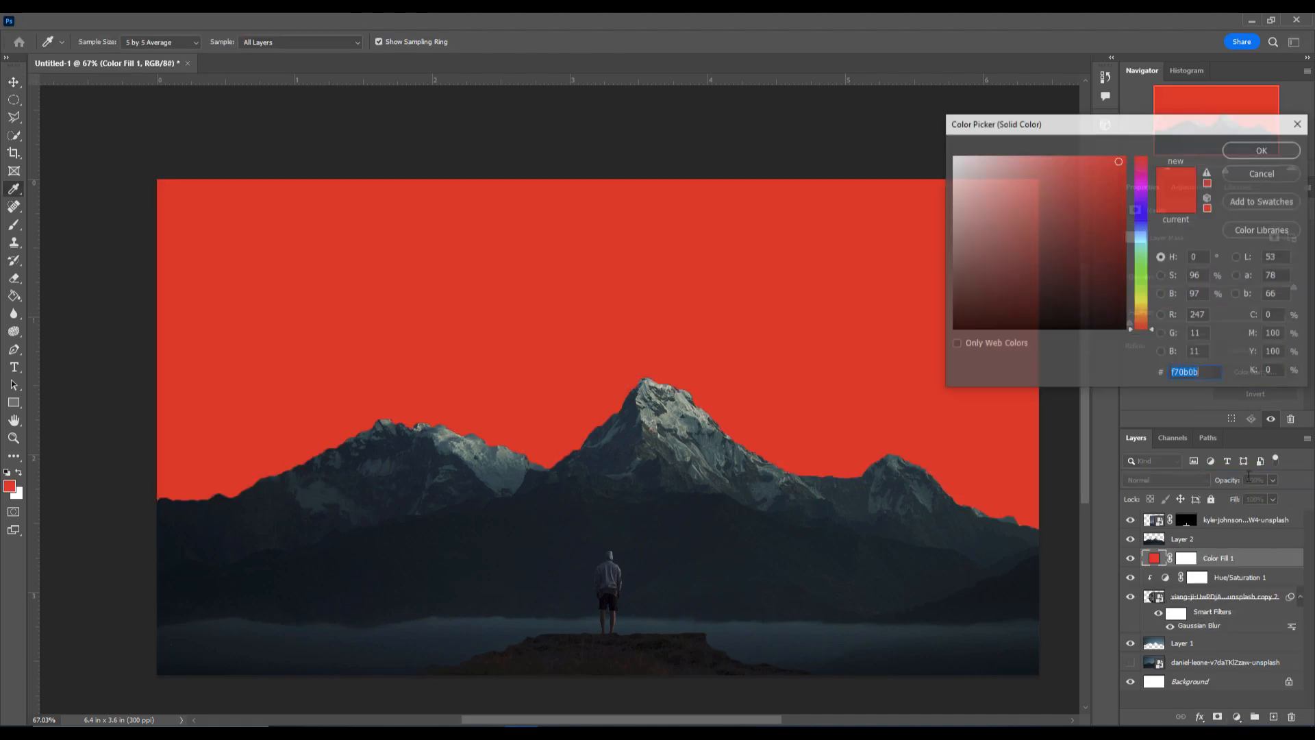
{"action": "left_click", "coordinate": [1253, 148]}
{"action": "right_click", "coordinate": [1241, 558]}
{"action": "left_click", "coordinate": [1230, 558]}
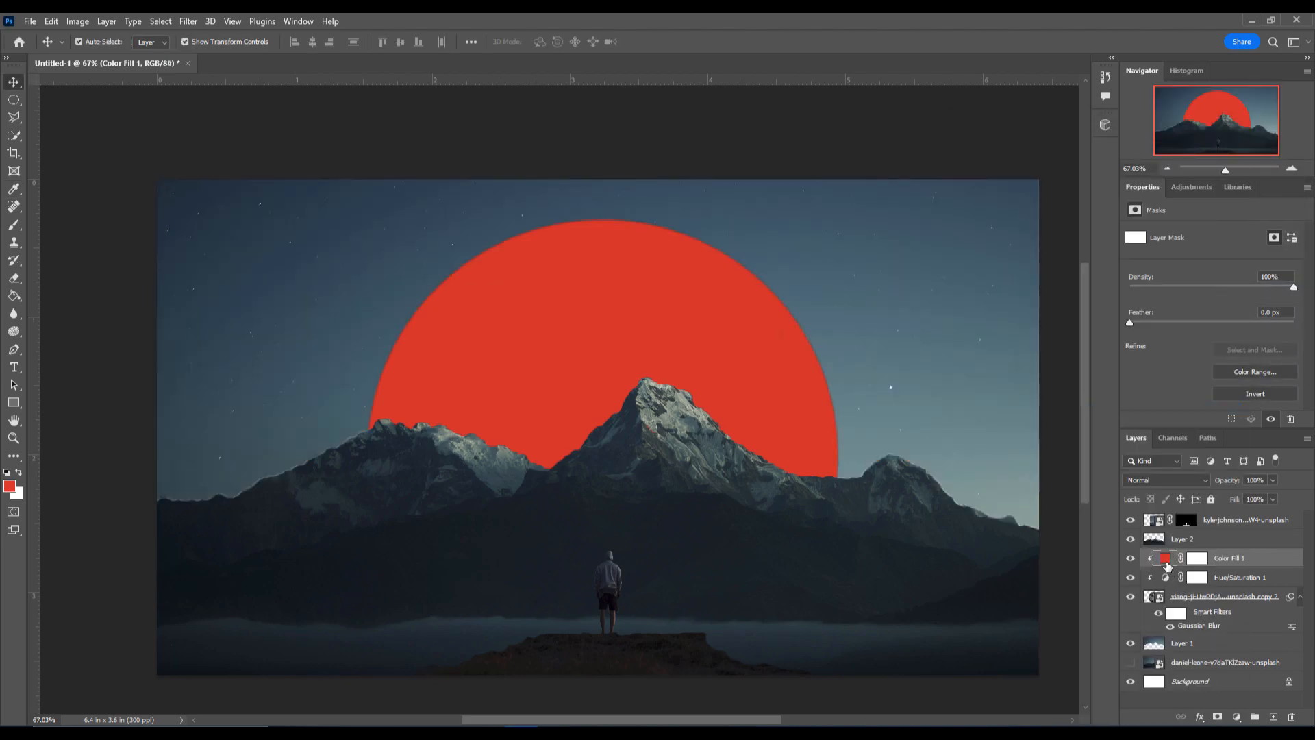
- Recolor the clipped fill with the sky's grey-teal #689392 and lower the layer's opacity to 7%
{"action": "double_click", "coordinate": [1165, 559]}
{"action": "left_click", "coordinate": [1040, 463]}
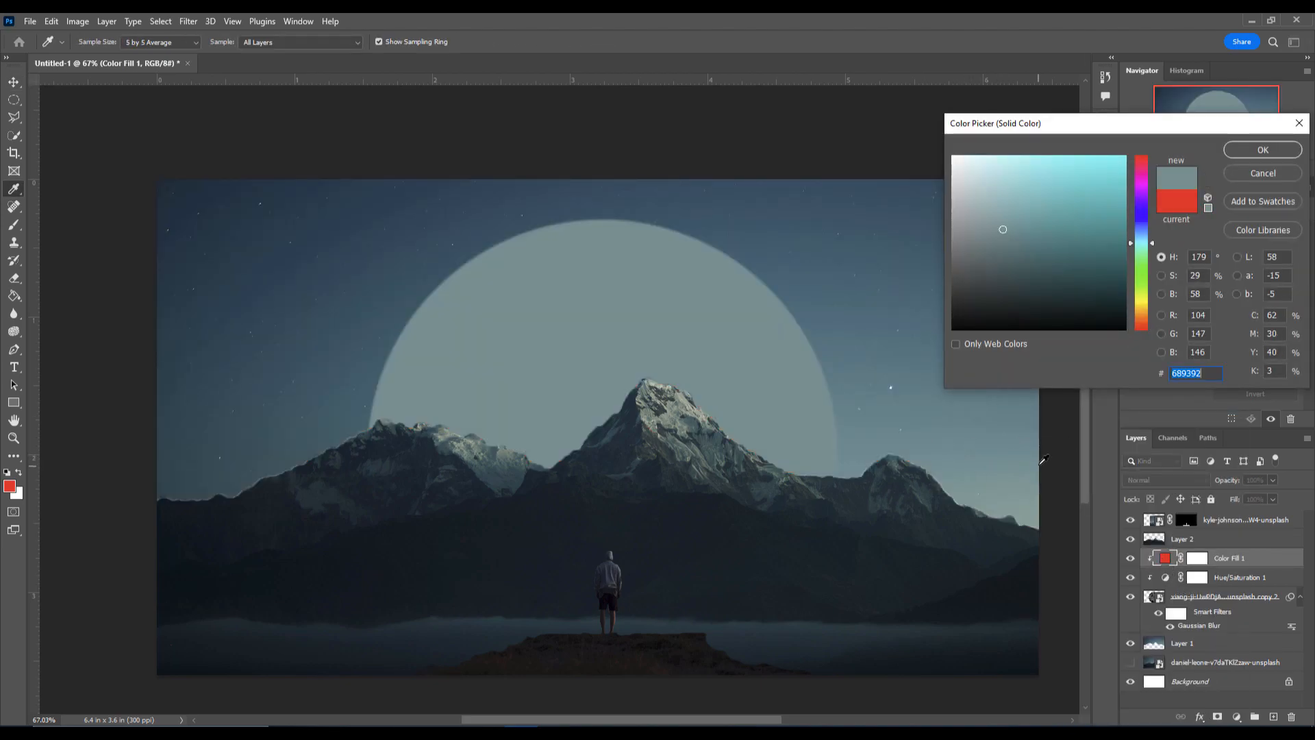
{"action": "left_click", "coordinate": [1278, 153]}
{"action": "key", "text": "v"}
{"action": "left_click_drag", "start_coordinate": [1275, 479], "coordinate": [1218, 496]}
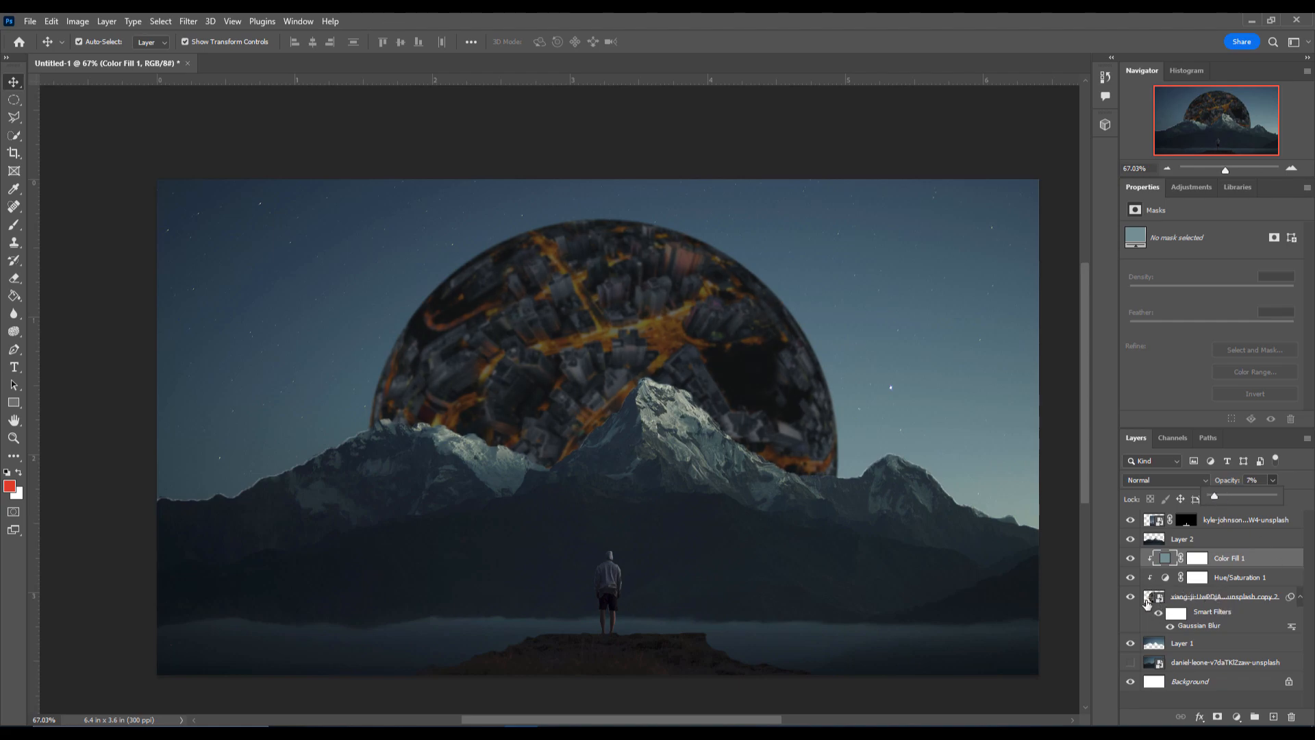
- Open the planet layer's blending options and enable an Outer Glow
{"action": "double_click", "coordinate": [1226, 596]}
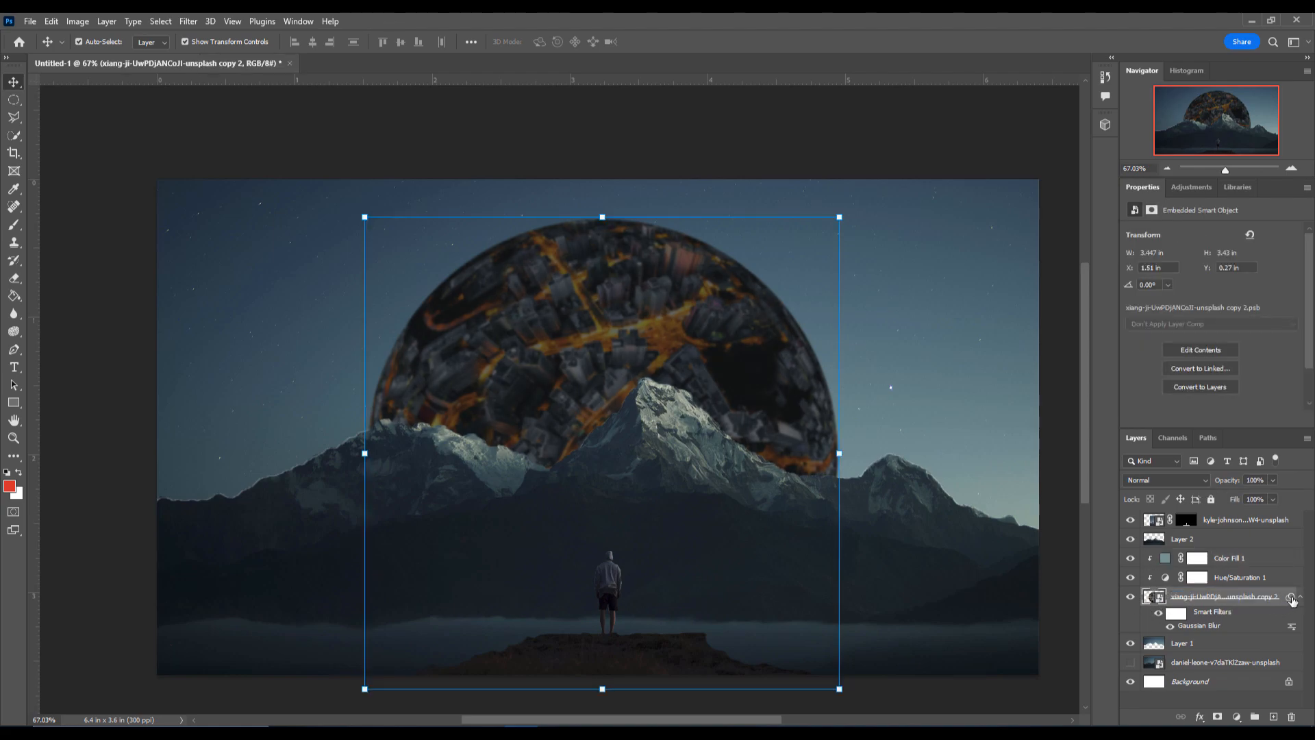
{"action": "right_click", "coordinate": [1199, 595]}
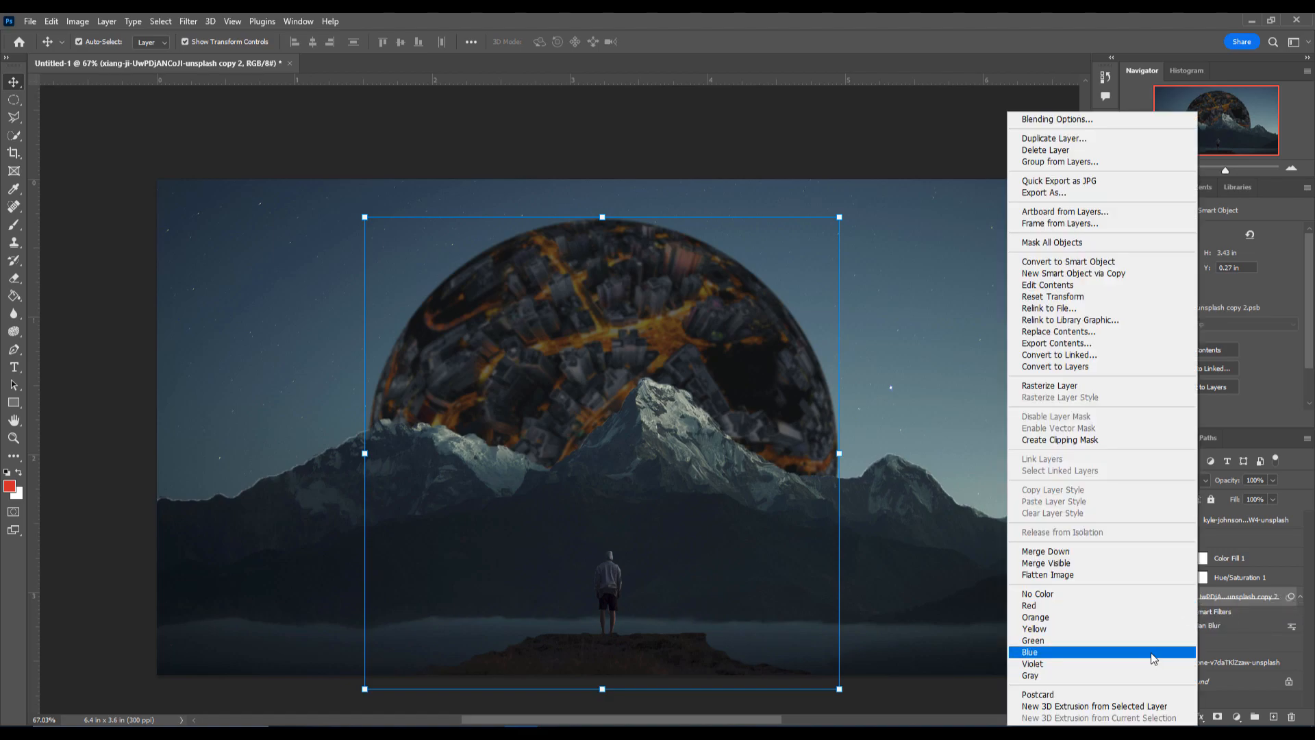
{"action": "left_click", "coordinate": [1057, 118]}
{"action": "left_click_drag", "start_coordinate": [394, 55], "coordinate": [1068, 171]}
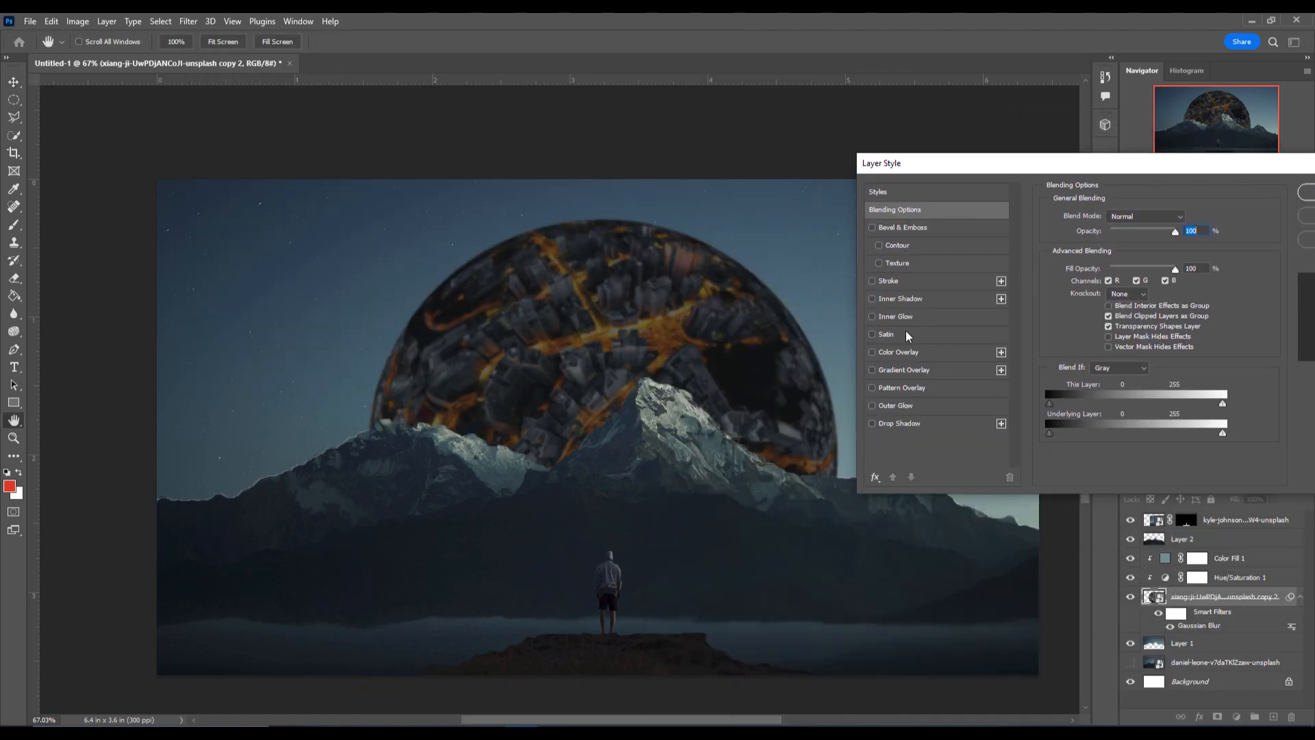
{"action": "left_click", "coordinate": [872, 406]}
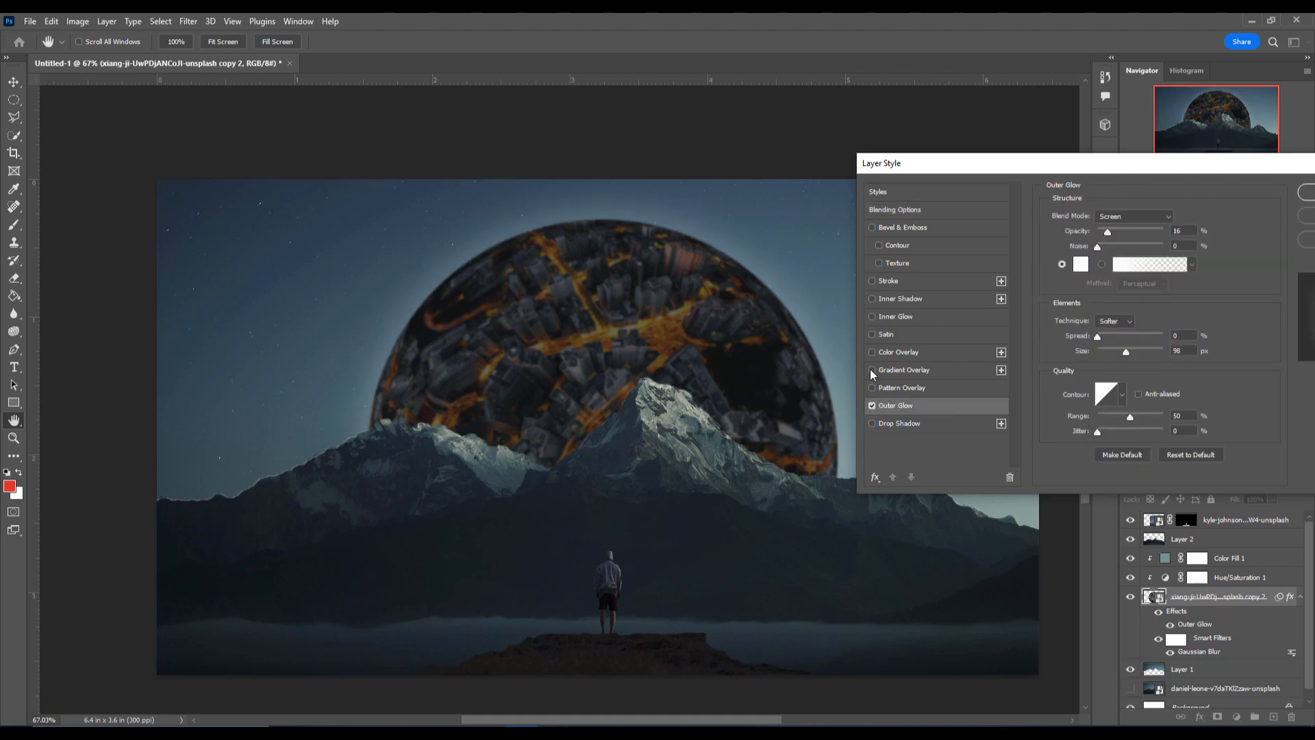
{"action": "left_click", "coordinate": [872, 300]}
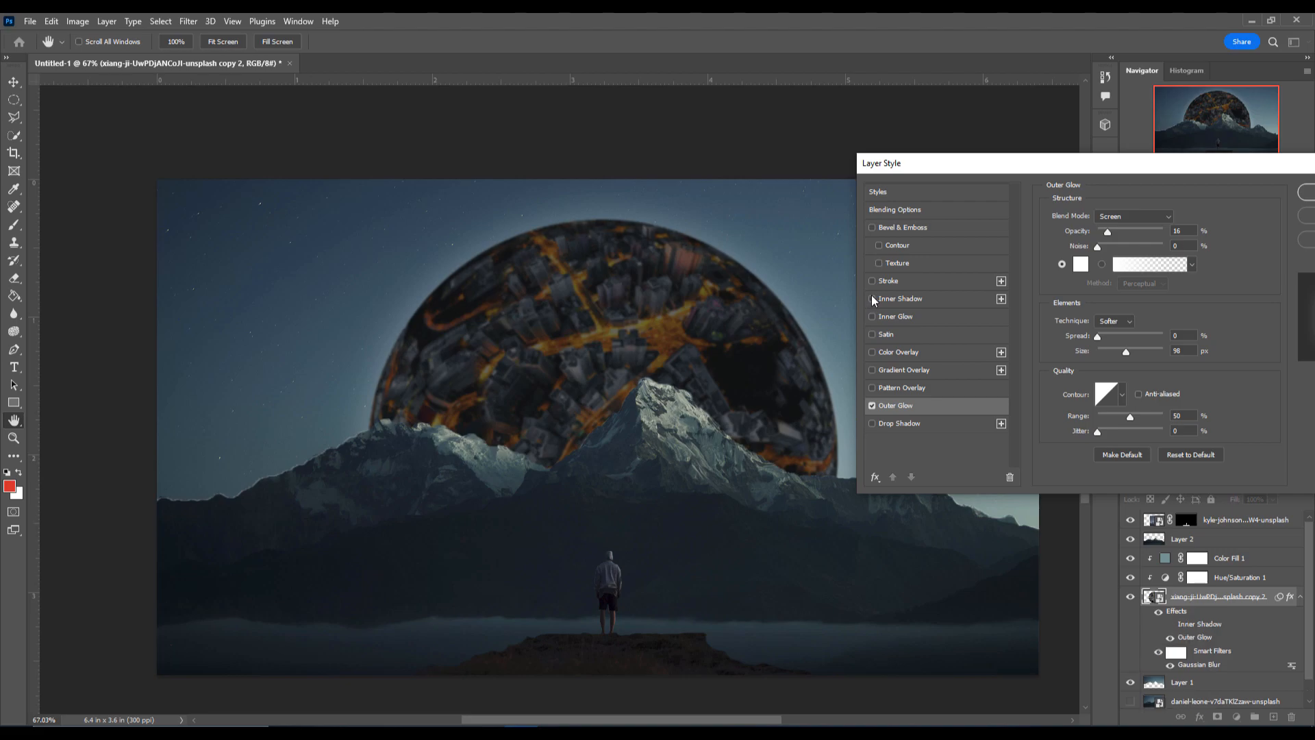
{"action": "left_click", "coordinate": [937, 298]}
{"action": "left_click", "coordinate": [872, 299]}
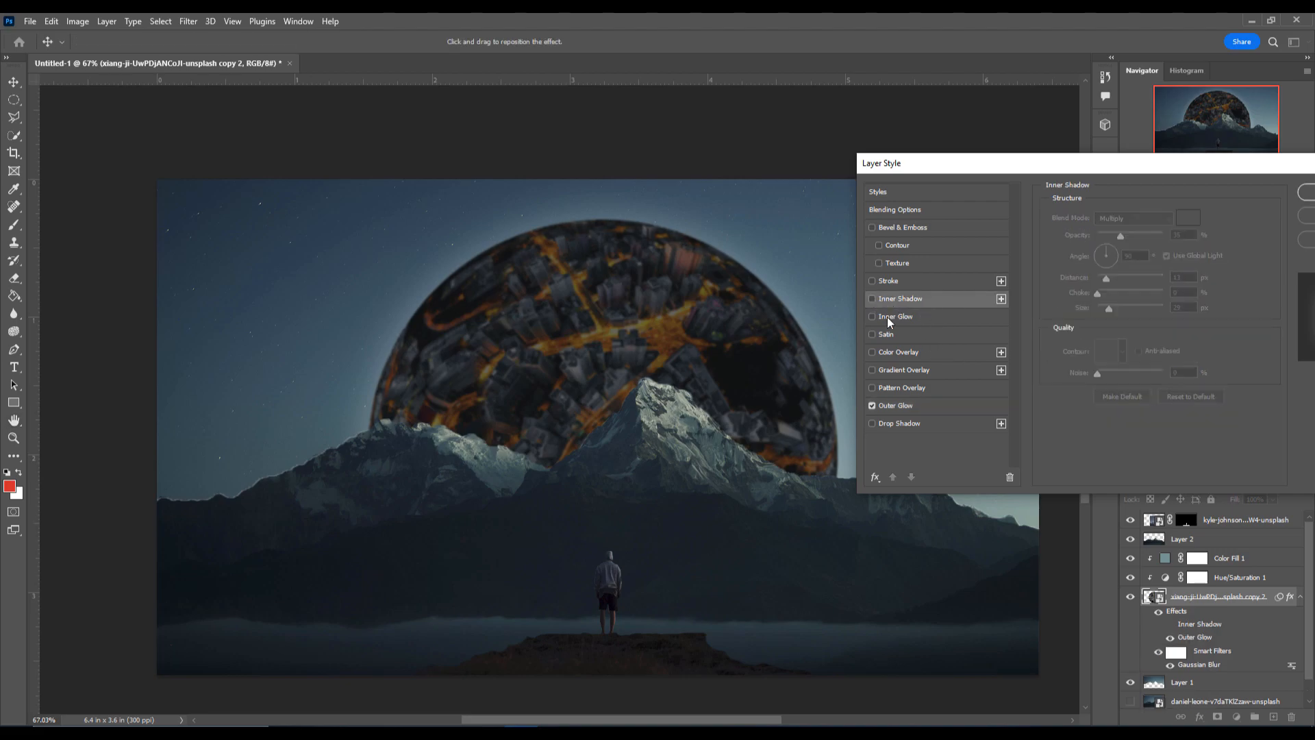
- Enable an Inner Glow on the planet and apply the layer style
{"action": "left_click", "coordinate": [872, 317]}
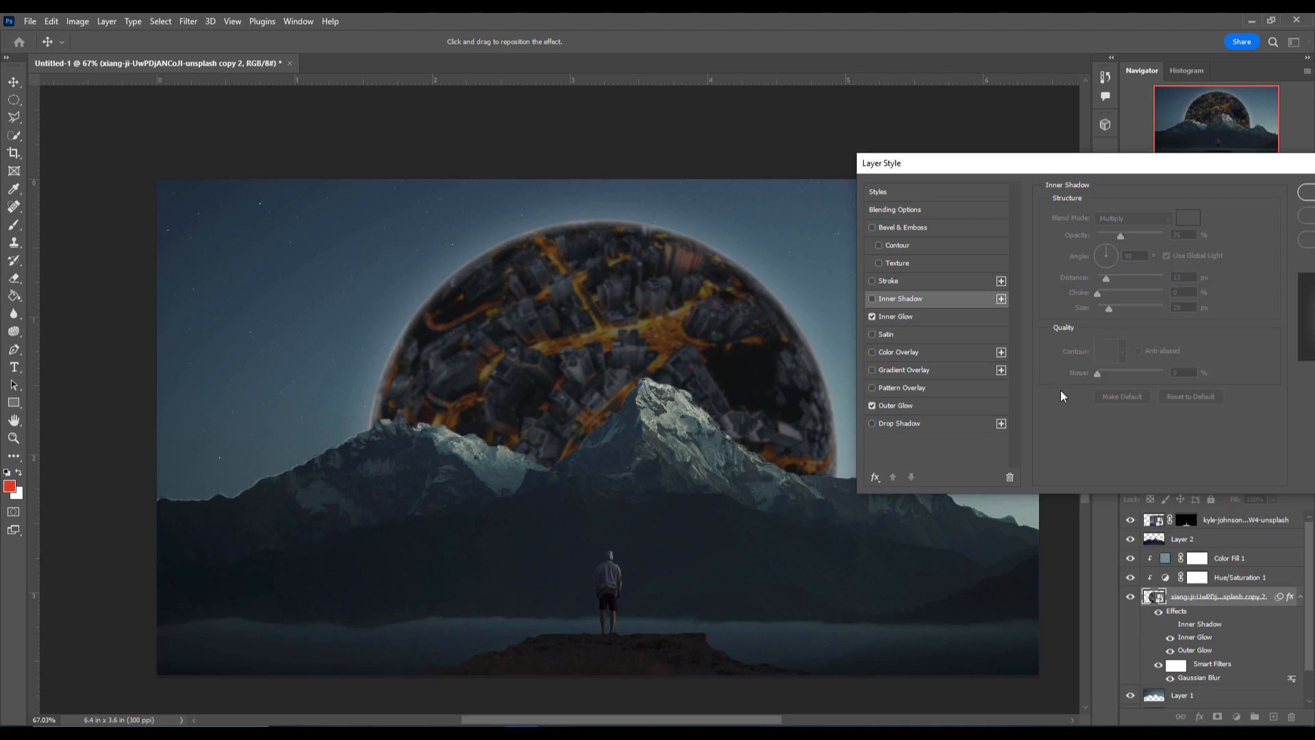
{"action": "left_click_drag", "start_coordinate": [1173, 164], "coordinate": [933, 183]}
{"action": "left_click", "coordinate": [1122, 211]}
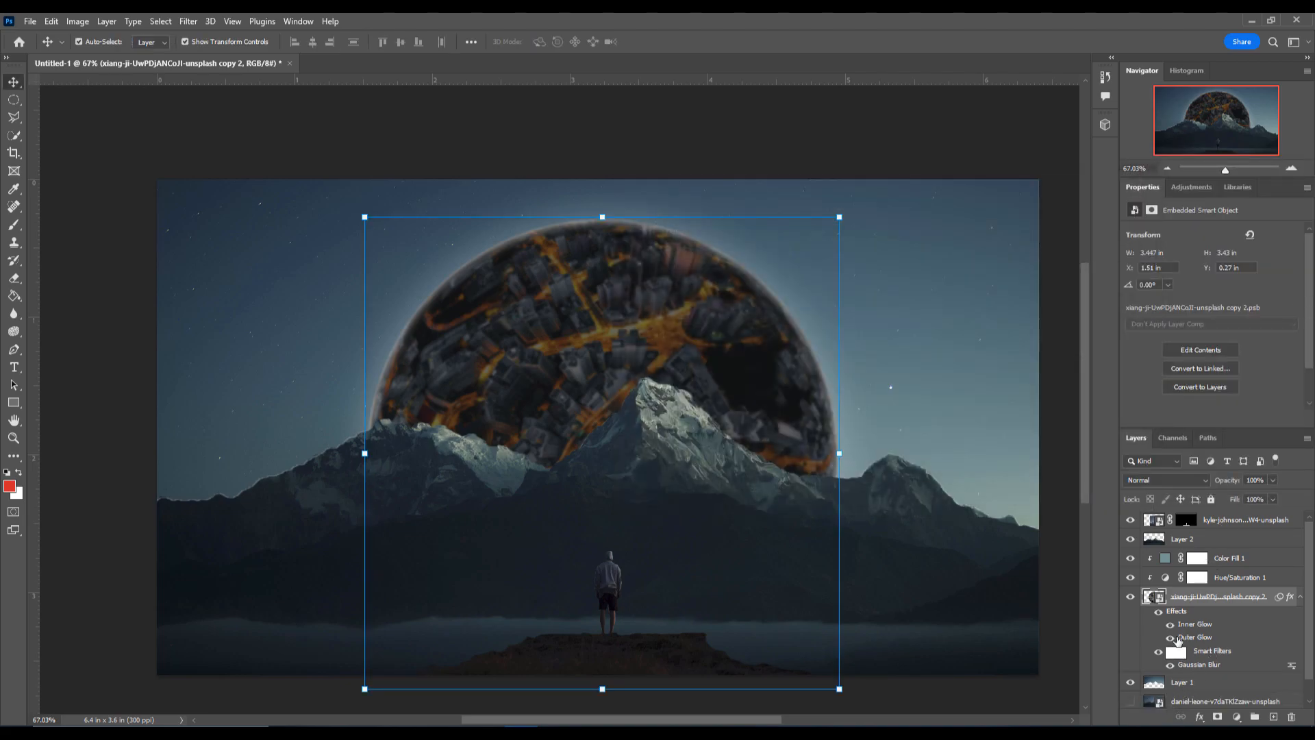
- Darken the mountain cut-out with a clipped Levels adjustment layer, setting the midtones to 0.60
{"action": "left_click", "coordinate": [1130, 539]}
{"action": "left_click", "coordinate": [1130, 539]}
{"action": "left_click", "coordinate": [1226, 543]}
{"action": "left_click", "coordinate": [1236, 716]}
{"action": "left_click", "coordinate": [1237, 543]}
{"action": "left_click", "coordinate": [1210, 419]}
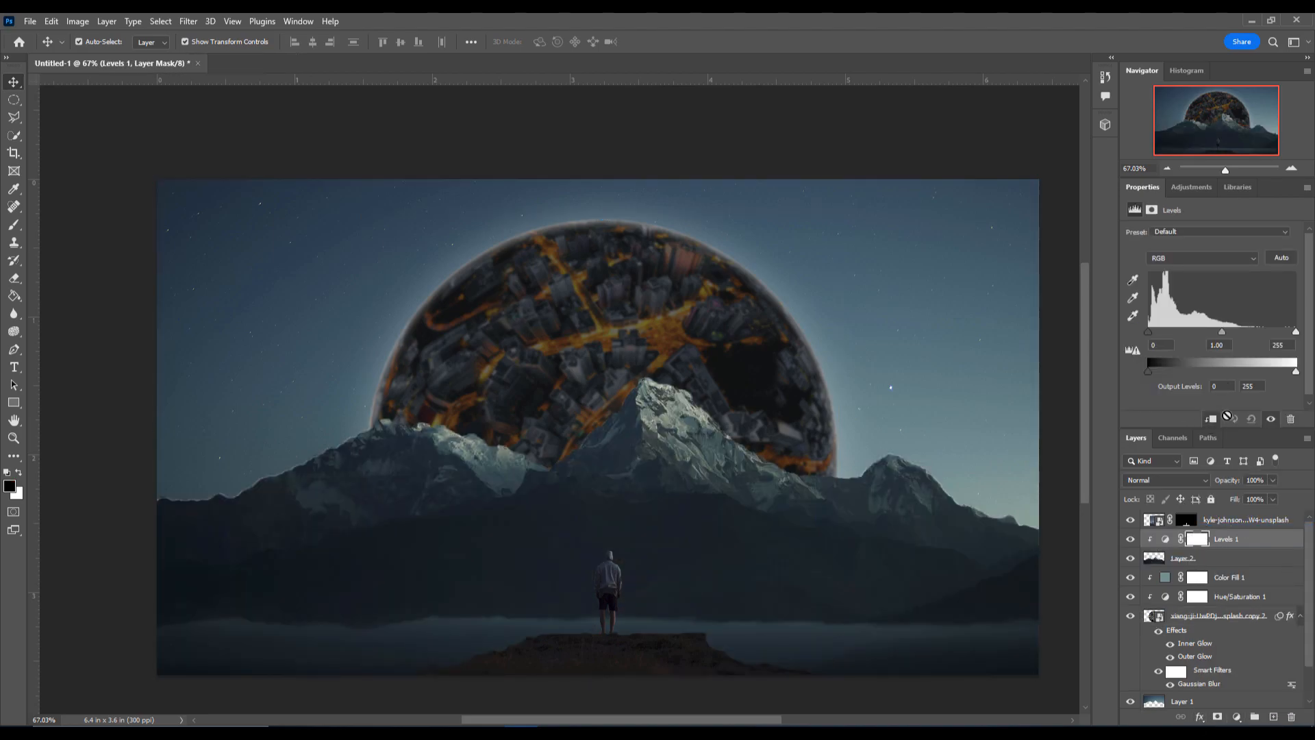
{"action": "left_click_drag", "start_coordinate": [1217, 331], "coordinate": [1245, 335]}
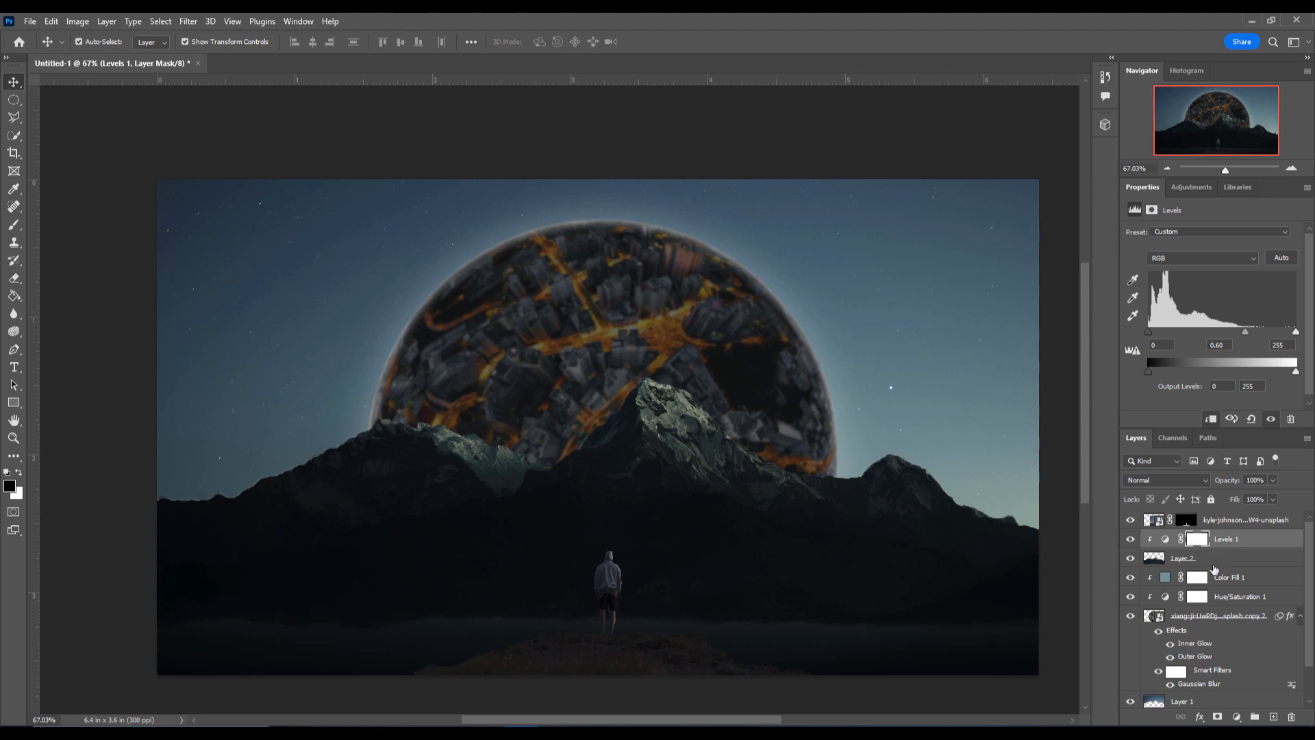
{"action": "left_click", "coordinate": [1257, 581]}
{"action": "left_click", "coordinate": [1236, 716]}
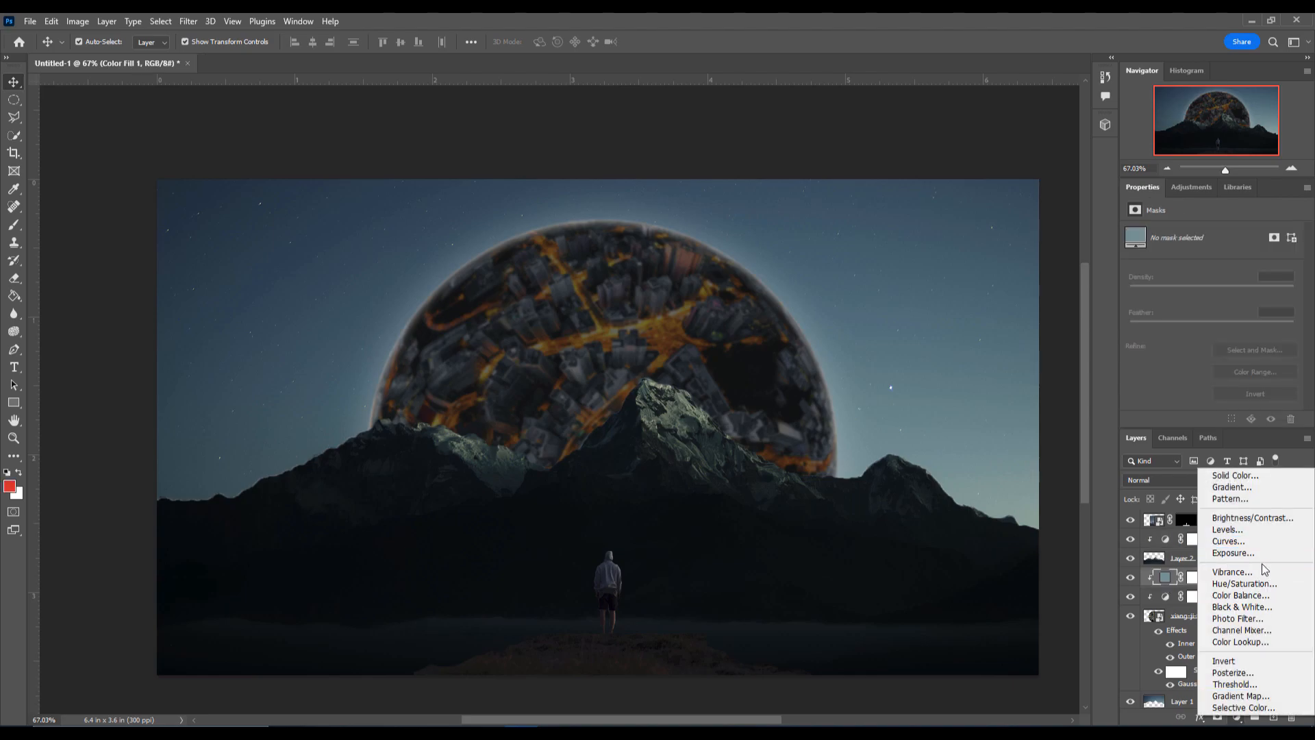
{"action": "left_click", "coordinate": [1236, 475]}
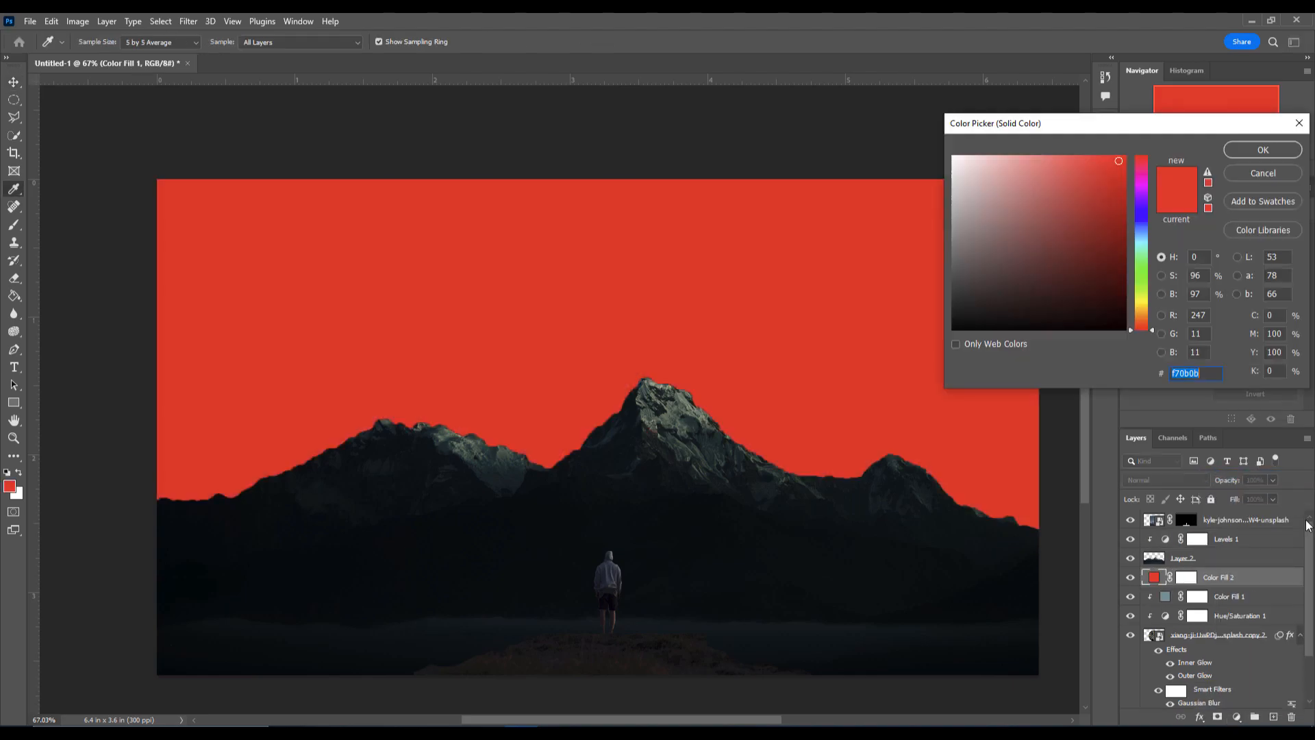
{"action": "left_click", "coordinate": [1263, 174]}
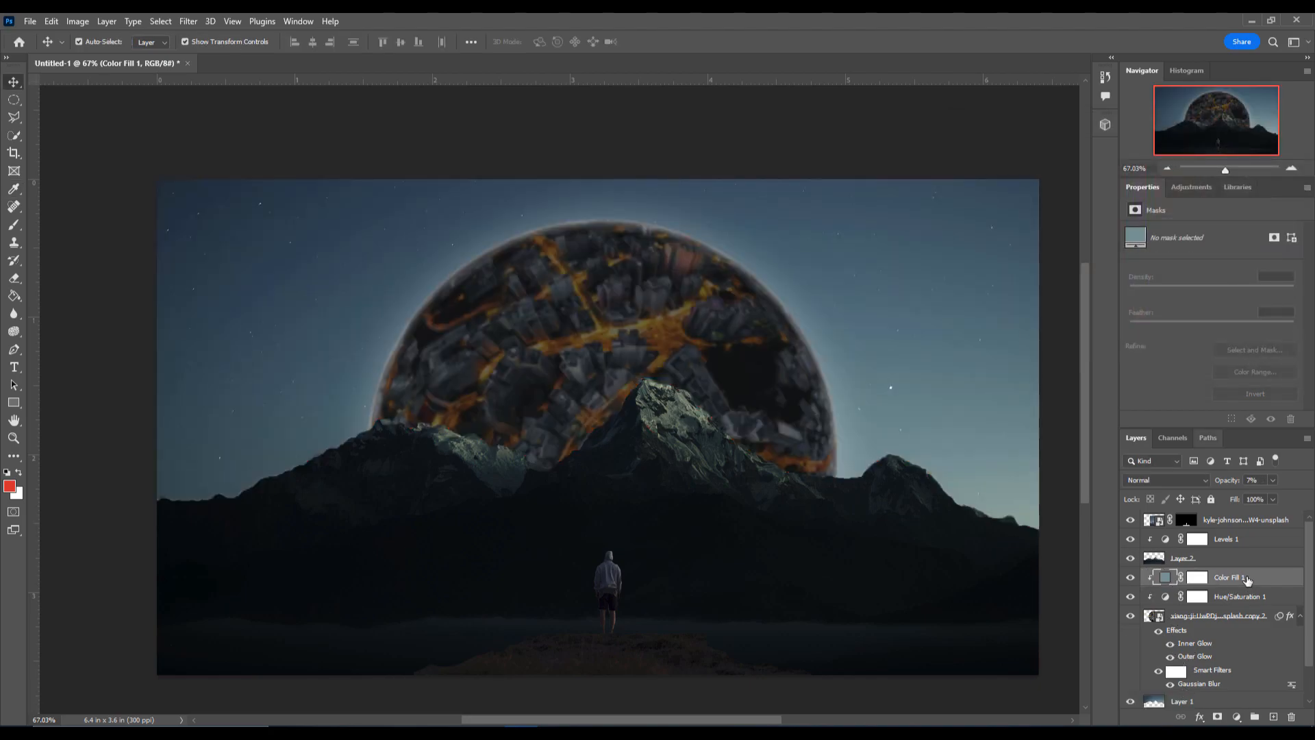
- Duplicate the Color Fill 1 layer and raise the copy's opacity to 100%
{"action": "right_click", "coordinate": [1218, 582]}
{"action": "left_click", "coordinate": [1120, 198]}
{"action": "left_click", "coordinate": [768, 218]}
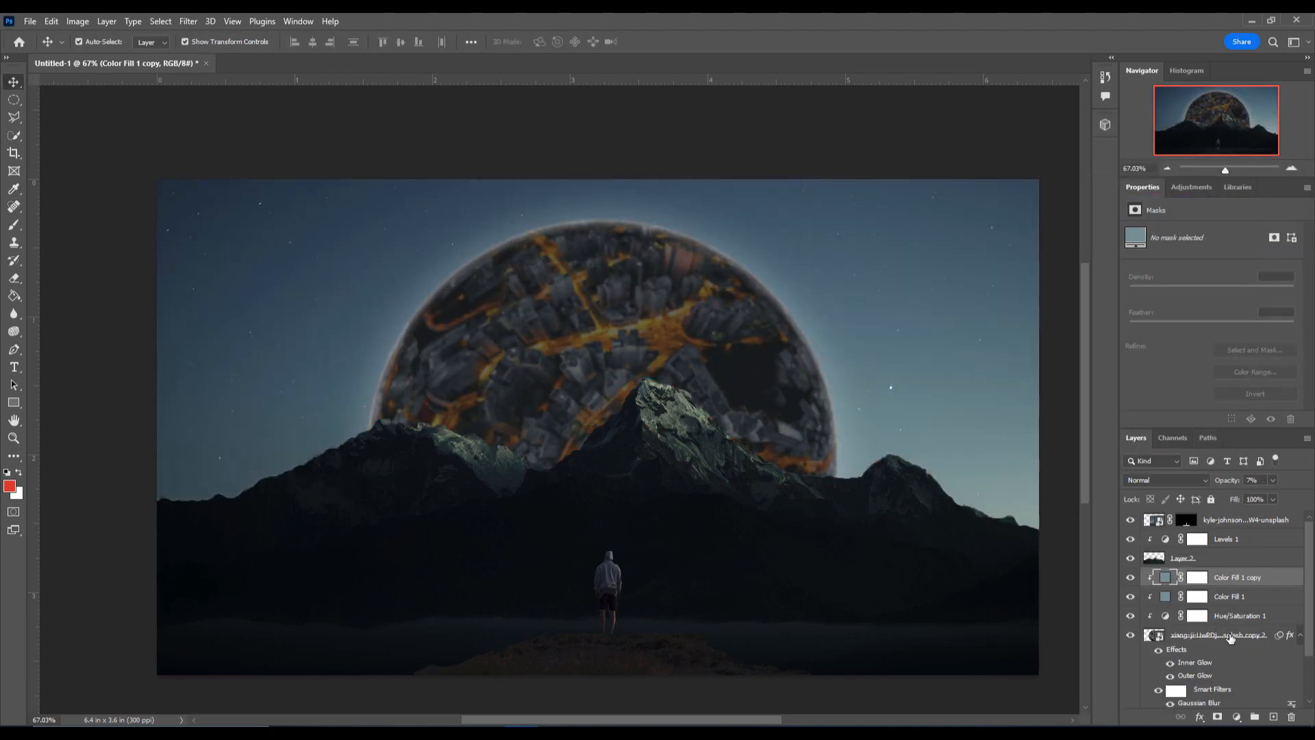
{"action": "left_click", "coordinate": [1273, 479]}
{"action": "left_click_drag", "start_coordinate": [1247, 500], "coordinate": [1304, 496]}
- Invert the fill copy's layer mask to black and set the layer's blend mode to Linear Dodge (Add)
{"action": "left_click", "coordinate": [1196, 577]}
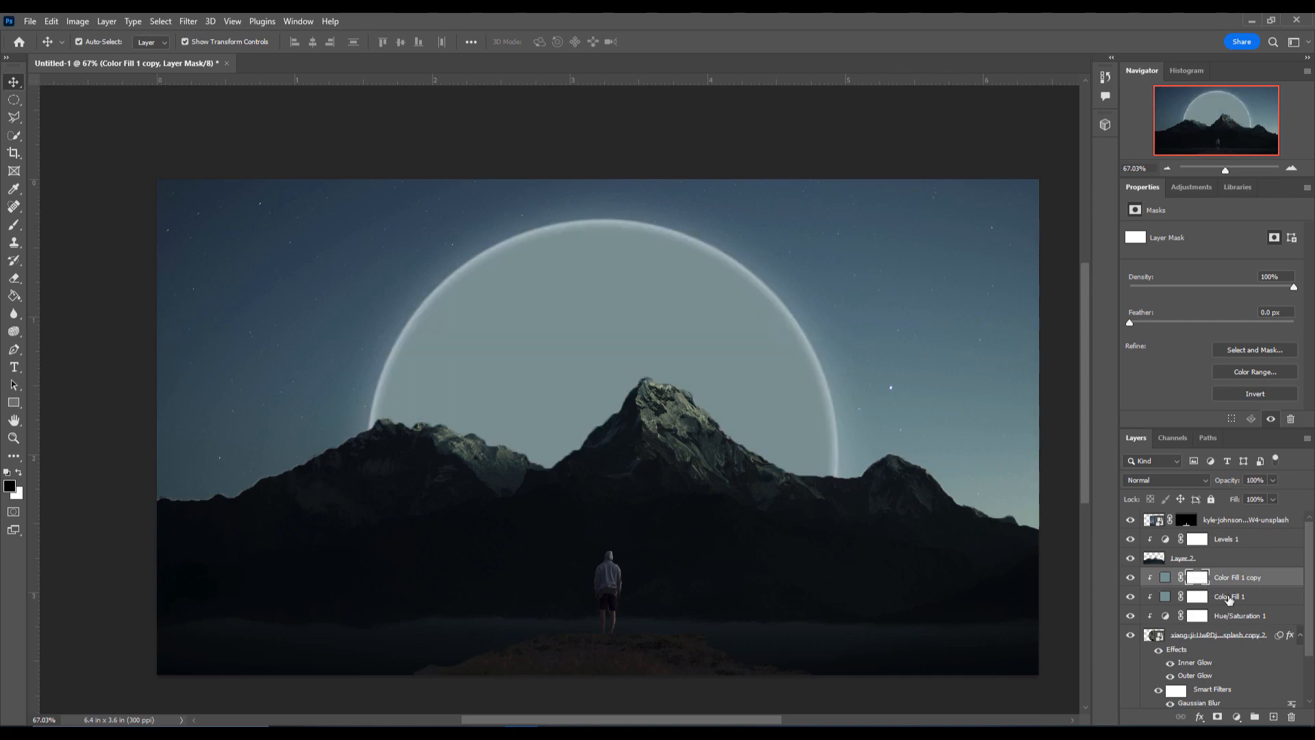
{"action": "left_click", "coordinate": [1260, 394]}
{"action": "left_click", "coordinate": [1244, 581]}
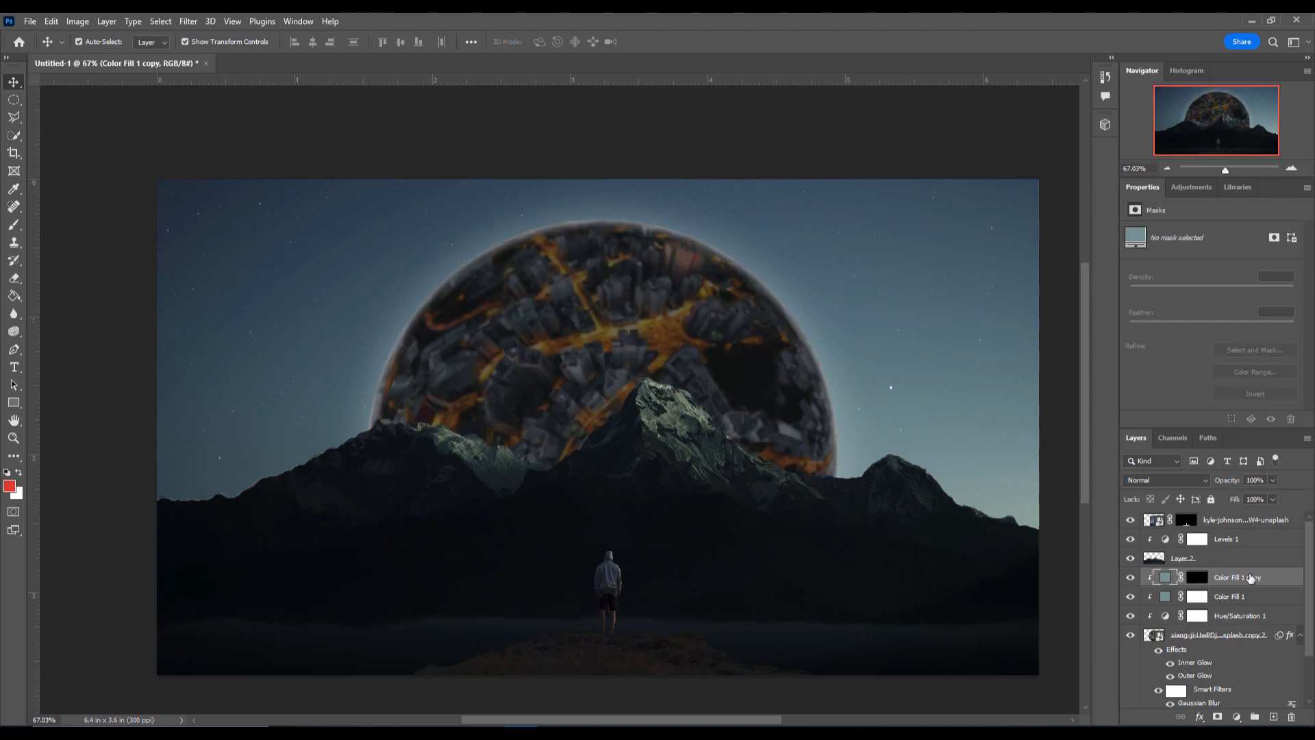
{"action": "left_click", "coordinate": [1197, 578]}
{"action": "left_click", "coordinate": [1164, 479]}
{"action": "left_click", "coordinate": [1164, 522]}
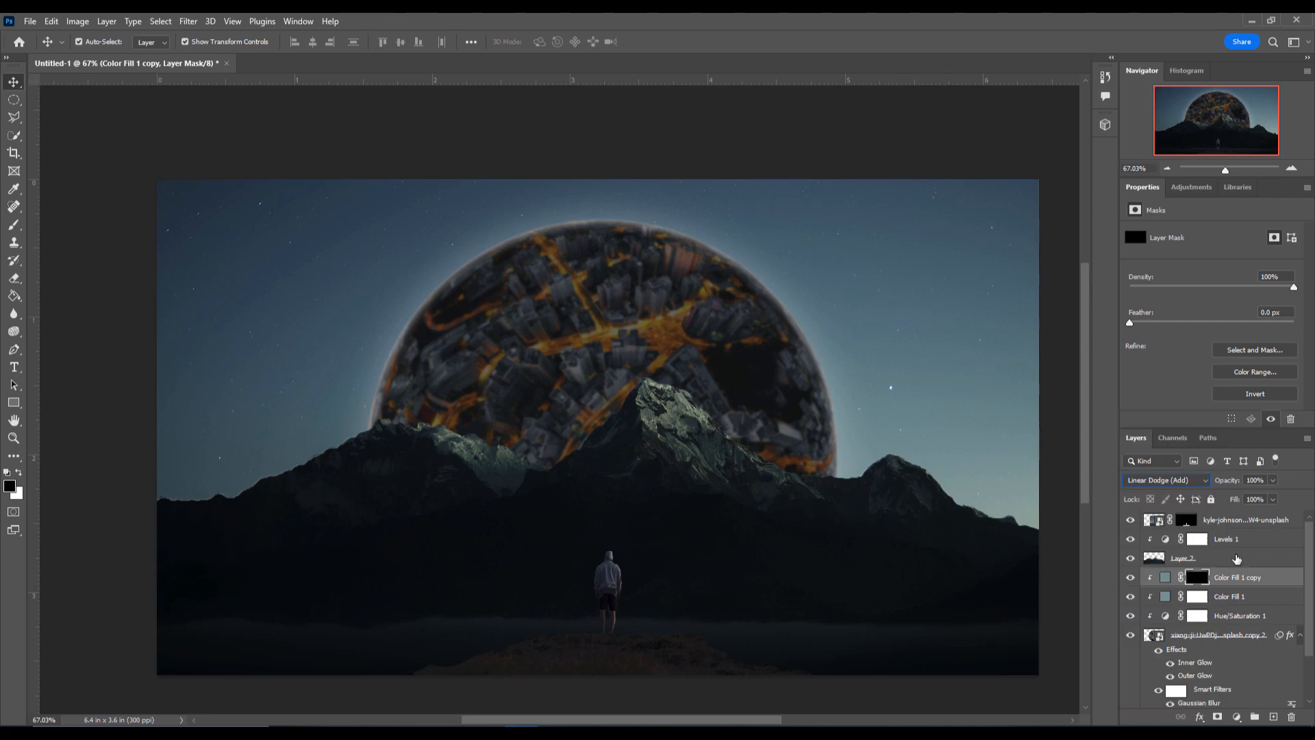
- Paint white on the fill copy's mask along the planet's right side with a 400 px brush at 3% flow to add a rim light
{"action": "left_click", "coordinate": [13, 225]}
{"action": "left_click", "coordinate": [19, 472]}
{"action": "left_click", "coordinate": [401, 42]}
{"action": "left_click_drag", "start_coordinate": [405, 74], "coordinate": [342, 68]}
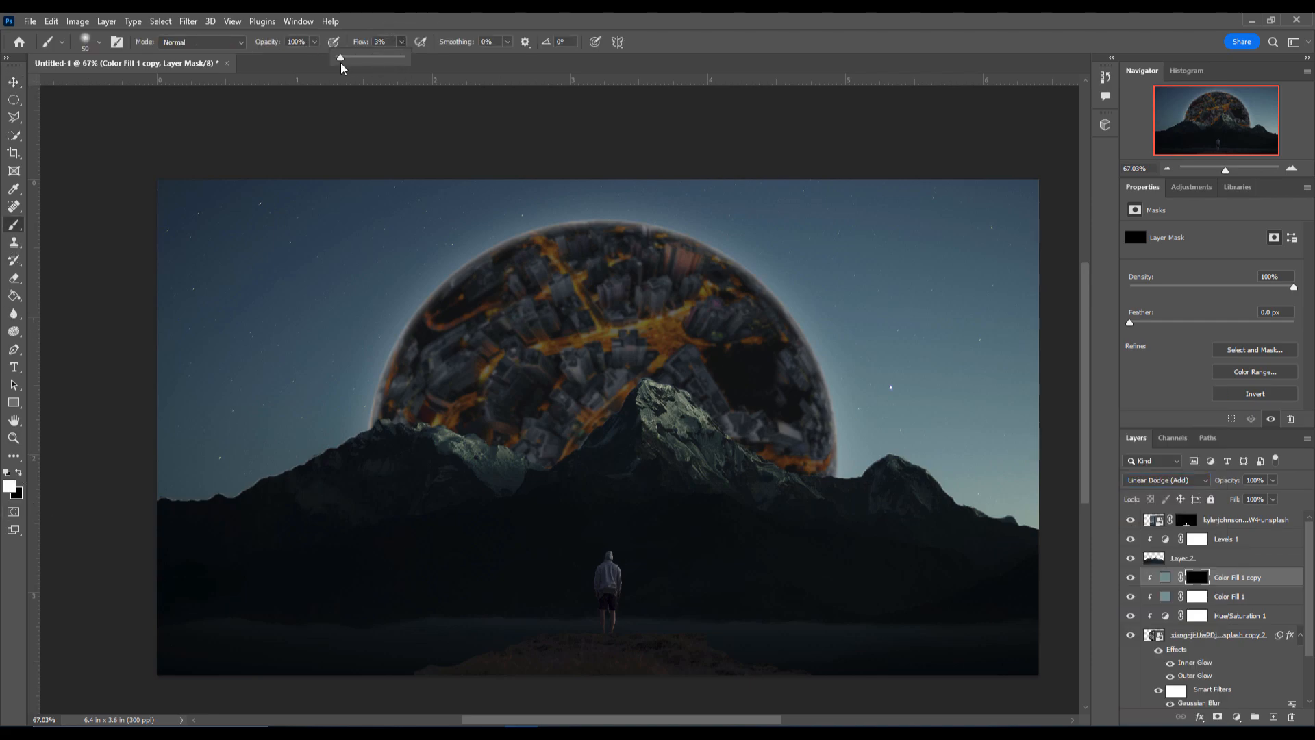
{"action": "left_click", "coordinate": [99, 41]}
{"action": "left_click", "coordinate": [731, 365]}
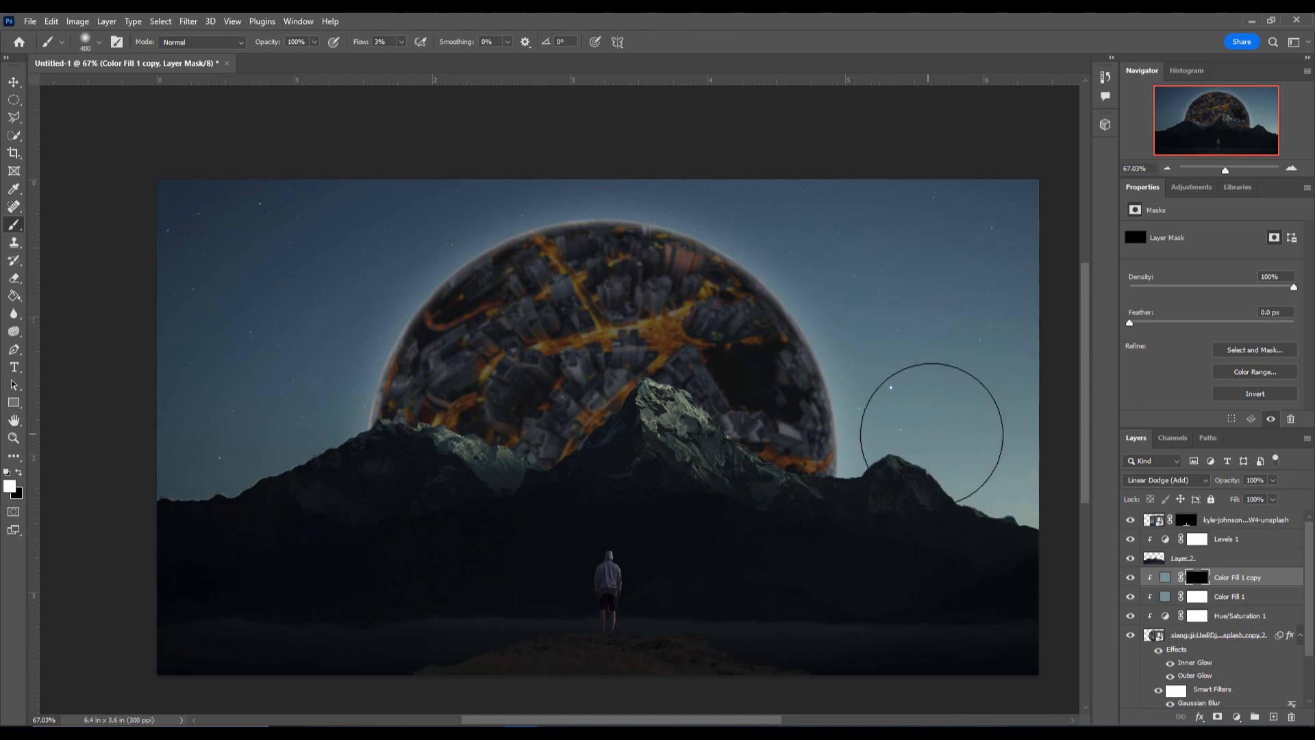
{"action": "mouse_move", "coordinate": [900, 404]}
{"action": "left_mouse_down"}
{"action": "mouse_move", "coordinate": [875, 587]}
{"action": "mouse_move", "coordinate": [912, 486]}
{"action": "mouse_move", "coordinate": [918, 386]}
{"action": "mouse_move", "coordinate": [914, 511]}
{"action": "mouse_move", "coordinate": [960, 591]}
{"action": "mouse_move", "coordinate": [893, 402]}
{"action": "mouse_move", "coordinate": [916, 507]}
{"action": "mouse_move", "coordinate": [941, 394]}
{"action": "mouse_move", "coordinate": [896, 369]}
{"action": "mouse_move", "coordinate": [875, 292]}
{"action": "mouse_move", "coordinate": [964, 541]}
{"action": "mouse_move", "coordinate": [888, 574]}
{"action": "mouse_move", "coordinate": [842, 286]}
{"action": "mouse_move", "coordinate": [863, 404]}
{"action": "mouse_move", "coordinate": [903, 379]}
{"action": "mouse_move", "coordinate": [877, 530]}
{"action": "mouse_move", "coordinate": [812, 255]}
{"action": "mouse_move", "coordinate": [894, 466]}
{"action": "mouse_move", "coordinate": [813, 607]}
{"action": "mouse_move", "coordinate": [790, 290]}
{"action": "mouse_move", "coordinate": [877, 400]}
{"action": "mouse_move", "coordinate": [876, 444]}
{"action": "mouse_move", "coordinate": [810, 450]}
{"action": "mouse_move", "coordinate": [879, 572]}
{"action": "mouse_move", "coordinate": [948, 492]}
{"action": "mouse_move", "coordinate": [906, 362]}
{"action": "mouse_move", "coordinate": [912, 371]}
{"action": "mouse_move", "coordinate": [886, 565]}
{"action": "mouse_move", "coordinate": [888, 517]}
{"action": "mouse_move", "coordinate": [914, 504]}
{"action": "mouse_move", "coordinate": [871, 601]}
{"action": "mouse_move", "coordinate": [890, 393]}
{"action": "mouse_move", "coordinate": [870, 507]}
{"action": "mouse_move", "coordinate": [953, 619]}
{"action": "mouse_move", "coordinate": [852, 489]}
{"action": "mouse_move", "coordinate": [856, 581]}
{"action": "mouse_move", "coordinate": [857, 372]}
{"action": "left_mouse_up"}
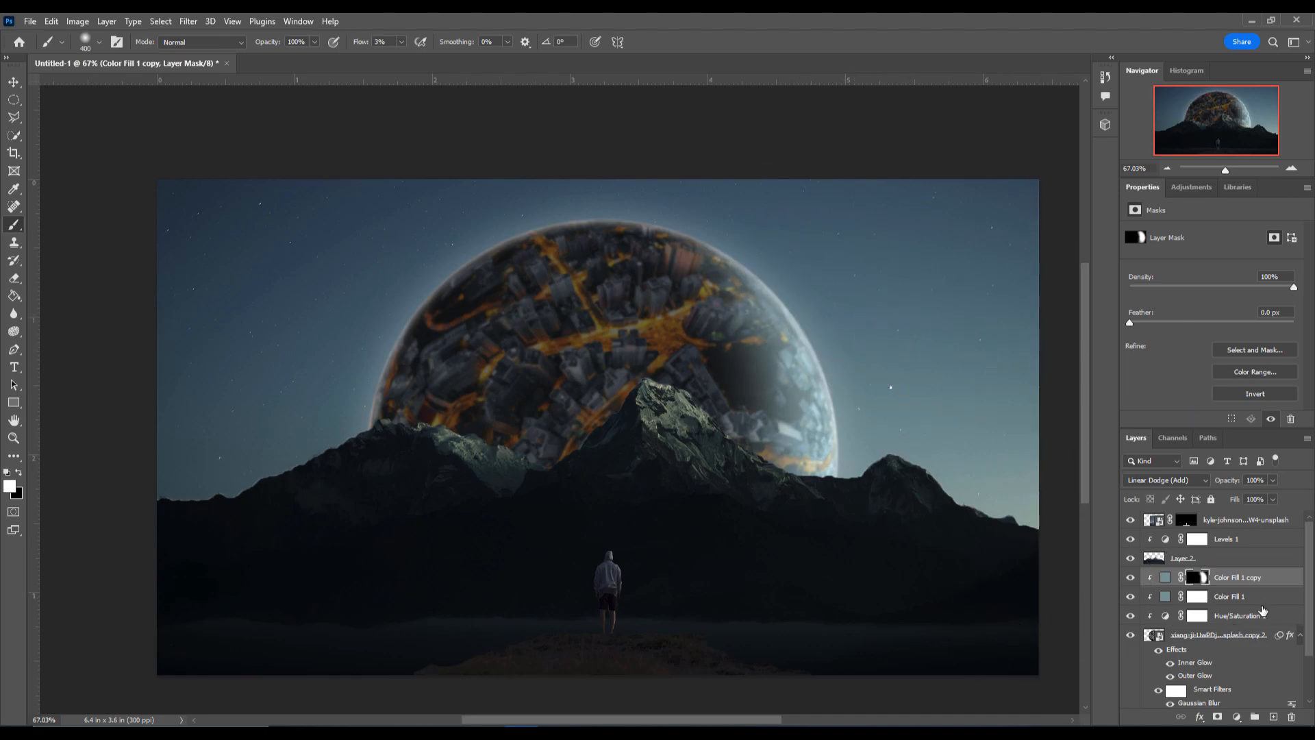
- Add a red Solid Color fill layer above Color Fill 1 copy and clip it to the planet
{"action": "left_click", "coordinate": [1236, 716]}
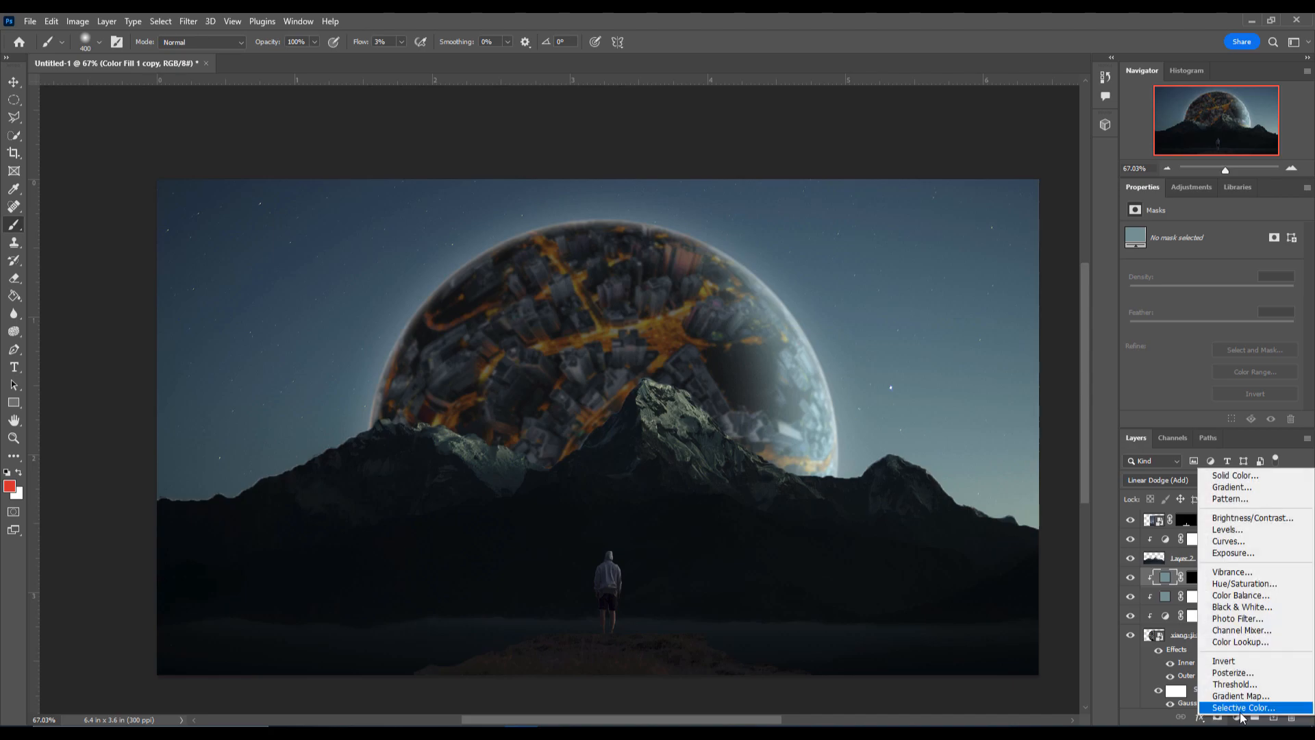
{"action": "left_click", "coordinate": [1226, 474]}
{"action": "key", "text": "Return"}
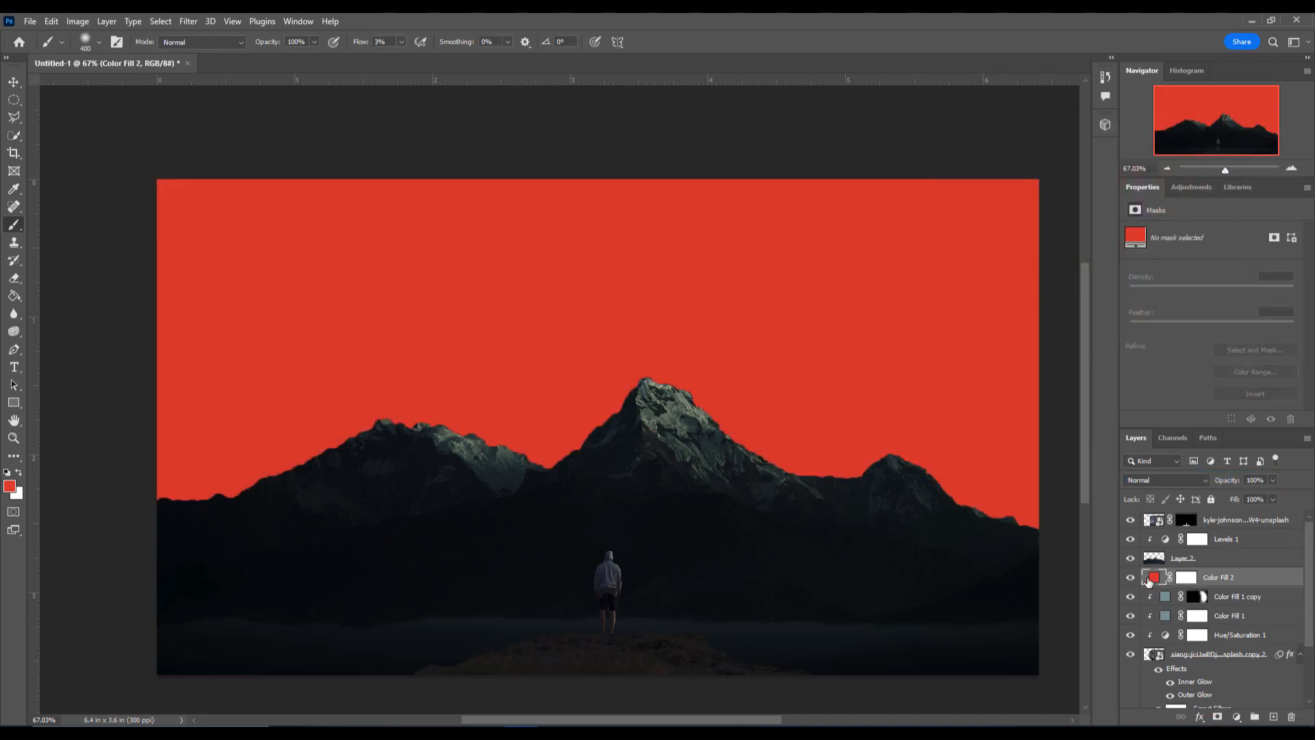
{"action": "right_click", "coordinate": [1224, 580]}
{"action": "left_click", "coordinate": [1082, 409]}
- Set the red fill layer's blend mode to Linear Dodge (Add) and invert its layer mask to black
{"action": "left_click", "coordinate": [1207, 481]}
{"action": "left_click", "coordinate": [1207, 519]}
{"action": "left_click", "coordinate": [1197, 577]}
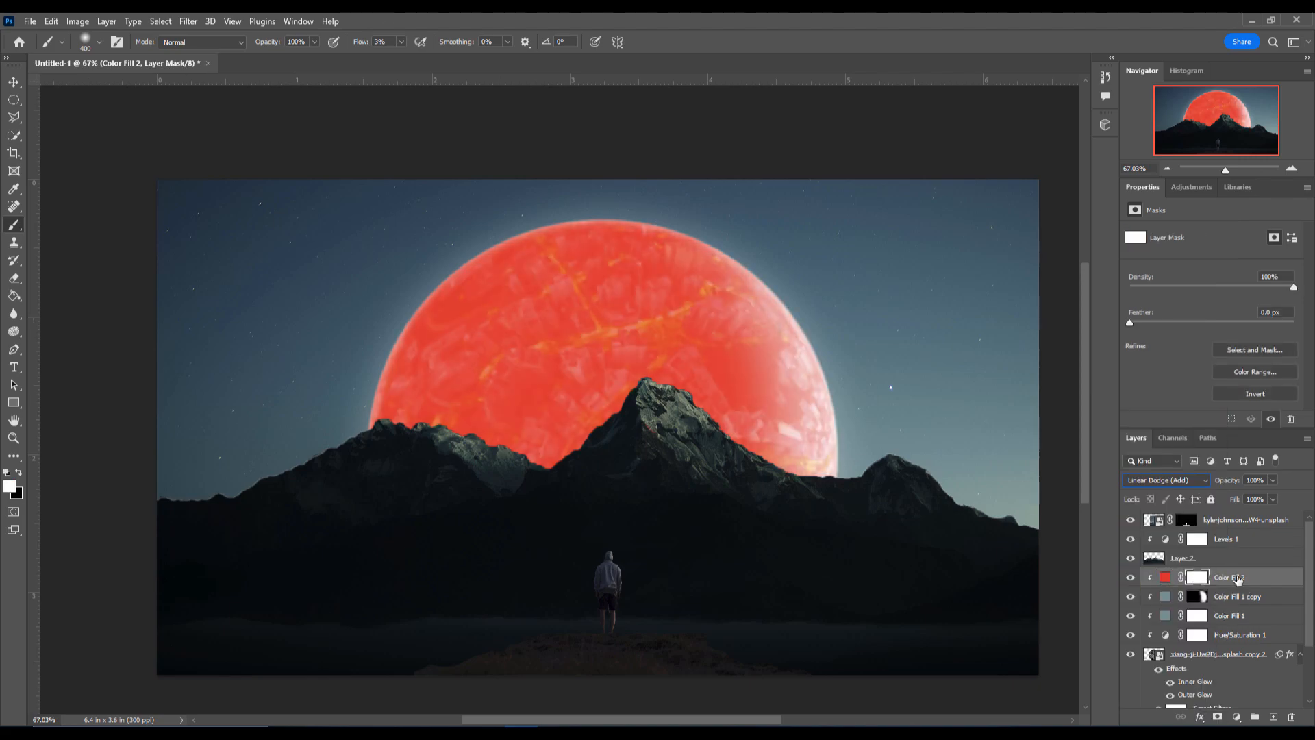
{"action": "left_click", "coordinate": [1260, 394]}
- Recolor the red fill layer to a muted olive-yellow, starting from a color sampled from the planet's glowing streets
{"action": "double_click", "coordinate": [1164, 577]}
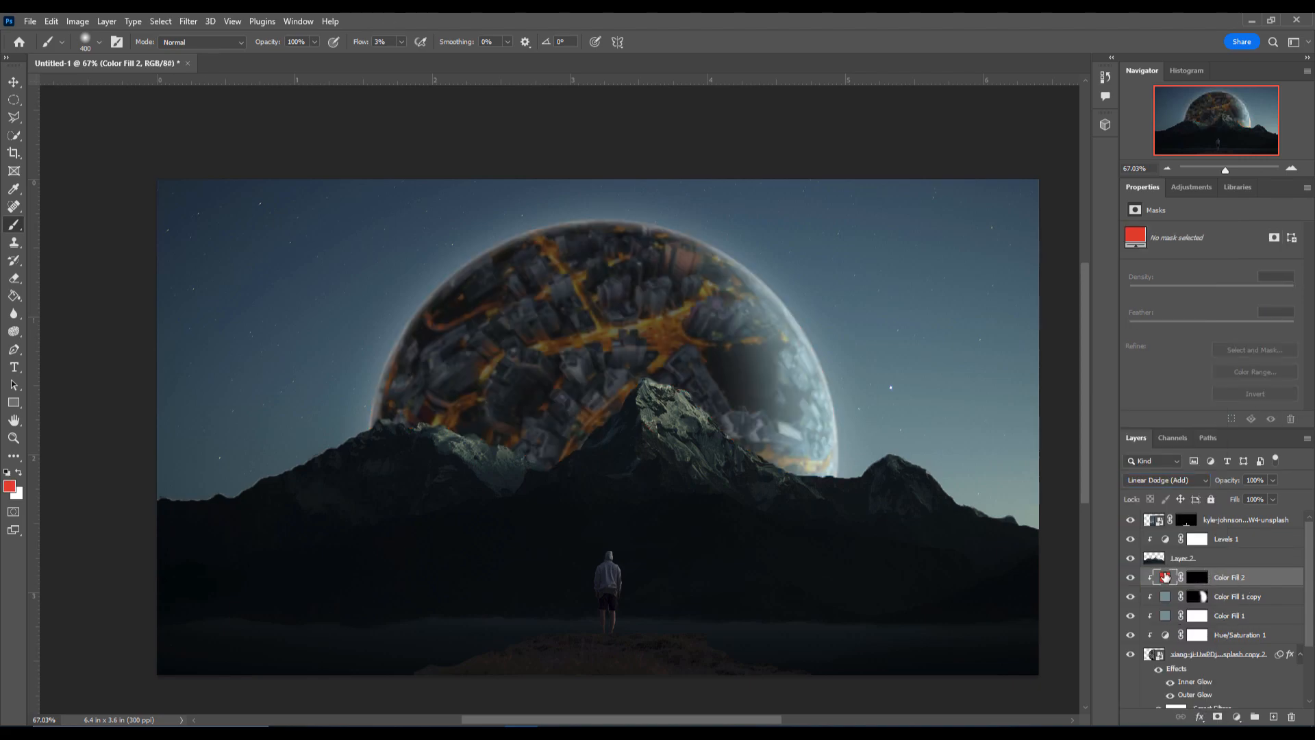
{"action": "left_click", "coordinate": [616, 329]}
{"action": "left_click", "coordinate": [1275, 154]}
{"action": "double_click", "coordinate": [1165, 579]}
{"action": "left_click", "coordinate": [1051, 244]}
{"action": "left_click", "coordinate": [1262, 150]}
- Paint white on the Color Fill 2 mask over the planet's central glowing streets with a 70 px brush
{"action": "left_click", "coordinate": [1219, 578]}
{"action": "key", "text": "bracketleft"}
{"action": "key", "text": "bracketleft"}
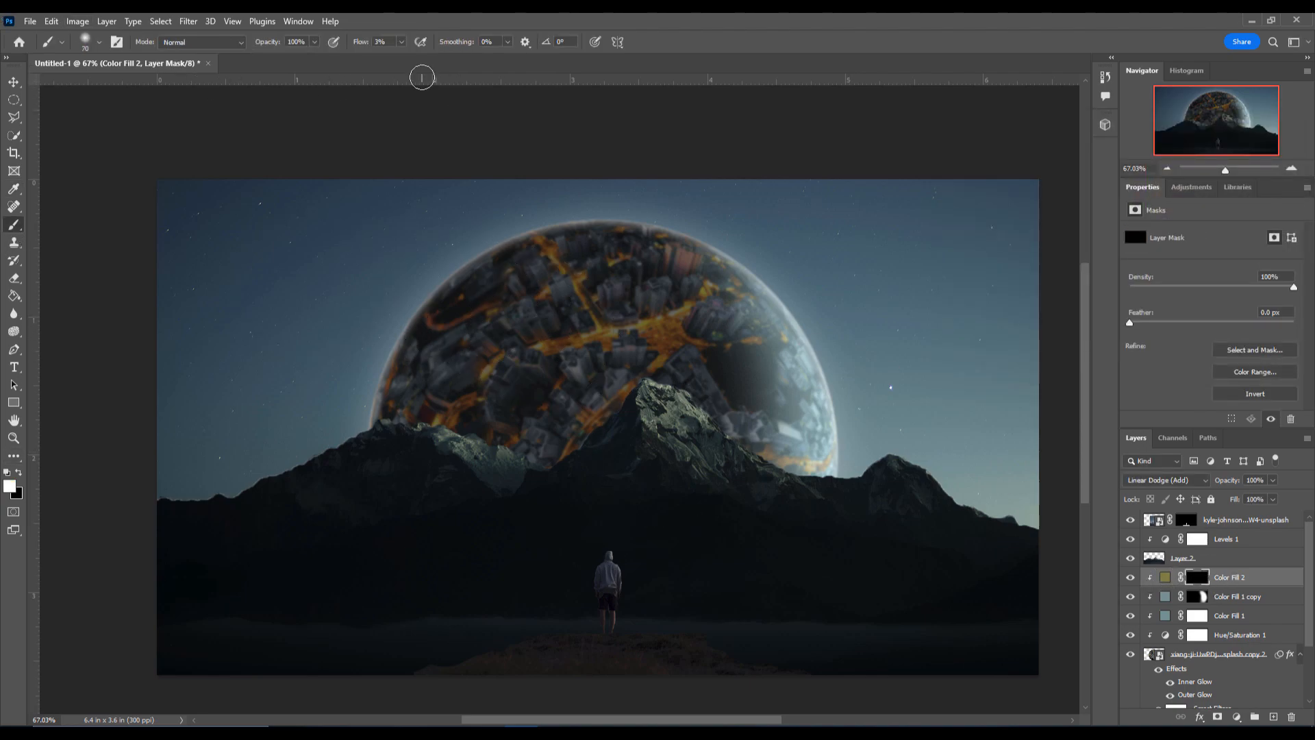
{"action": "left_click_drag", "start_coordinate": [663, 319], "coordinate": [627, 331]}
{"action": "mouse_move", "coordinate": [550, 346]}
{"action": "left_mouse_down"}
{"action": "mouse_move", "coordinate": [668, 330]}
{"action": "mouse_move", "coordinate": [569, 452]}
{"action": "left_mouse_up"}
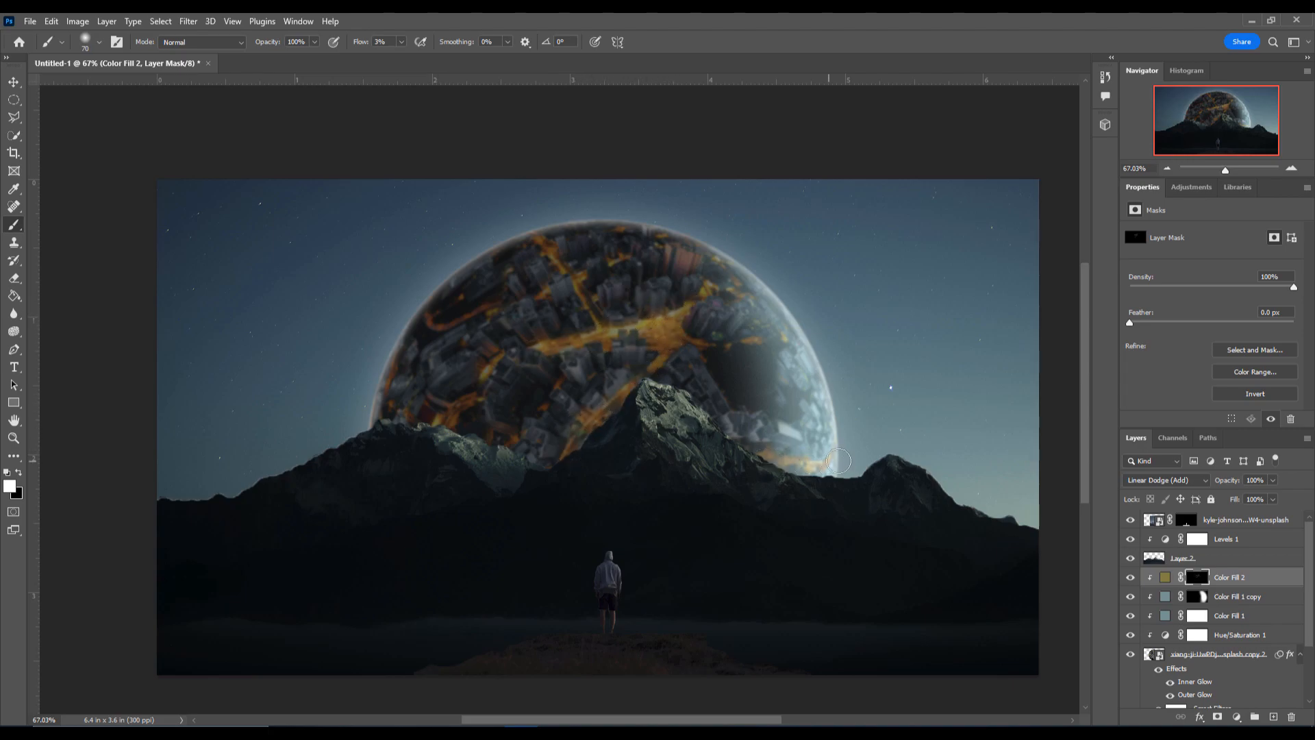
- Paint the remaining glowing streets across the planet into the Color Fill 2 mask, using smaller 50 px and 30 px brushes
{"action": "key", "text": "bracketleft"}
{"action": "key", "text": "bracketleft"}
{"action": "mouse_move", "coordinate": [711, 286]}
{"action": "left_mouse_down"}
{"action": "mouse_move", "coordinate": [676, 320]}
{"action": "mouse_move", "coordinate": [701, 347]}
{"action": "mouse_move", "coordinate": [642, 379]}
{"action": "mouse_move", "coordinate": [545, 347]}
{"action": "mouse_move", "coordinate": [444, 415]}
{"action": "mouse_move", "coordinate": [497, 303]}
{"action": "mouse_move", "coordinate": [470, 321]}
{"action": "mouse_move", "coordinate": [494, 309]}
{"action": "left_mouse_up"}
{"action": "left_click_drag", "start_coordinate": [538, 238], "coordinate": [603, 331]}
{"action": "mouse_move", "coordinate": [814, 464]}
{"action": "left_mouse_down"}
{"action": "mouse_move", "coordinate": [774, 455]}
{"action": "mouse_move", "coordinate": [788, 453]}
{"action": "left_mouse_up"}
{"action": "left_click_drag", "start_coordinate": [444, 409], "coordinate": [507, 350]}
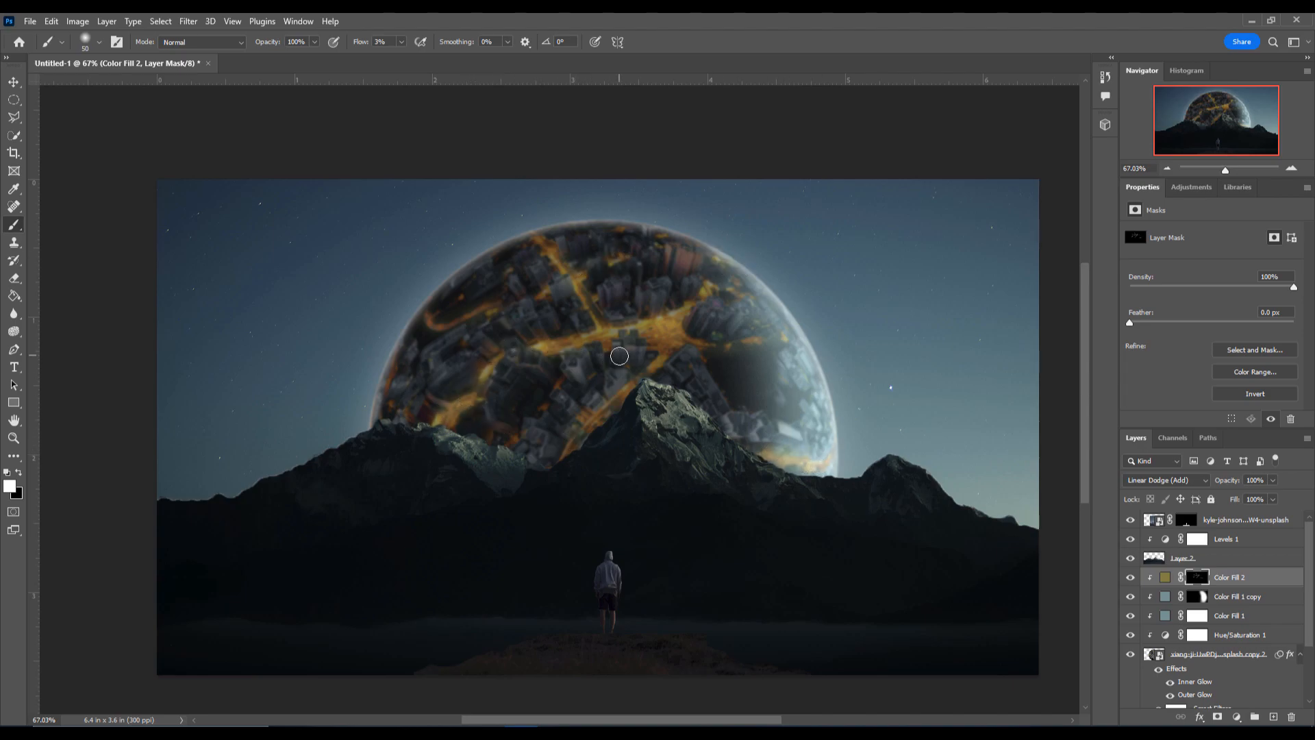
{"action": "left_click_drag", "start_coordinate": [654, 349], "coordinate": [753, 338]}
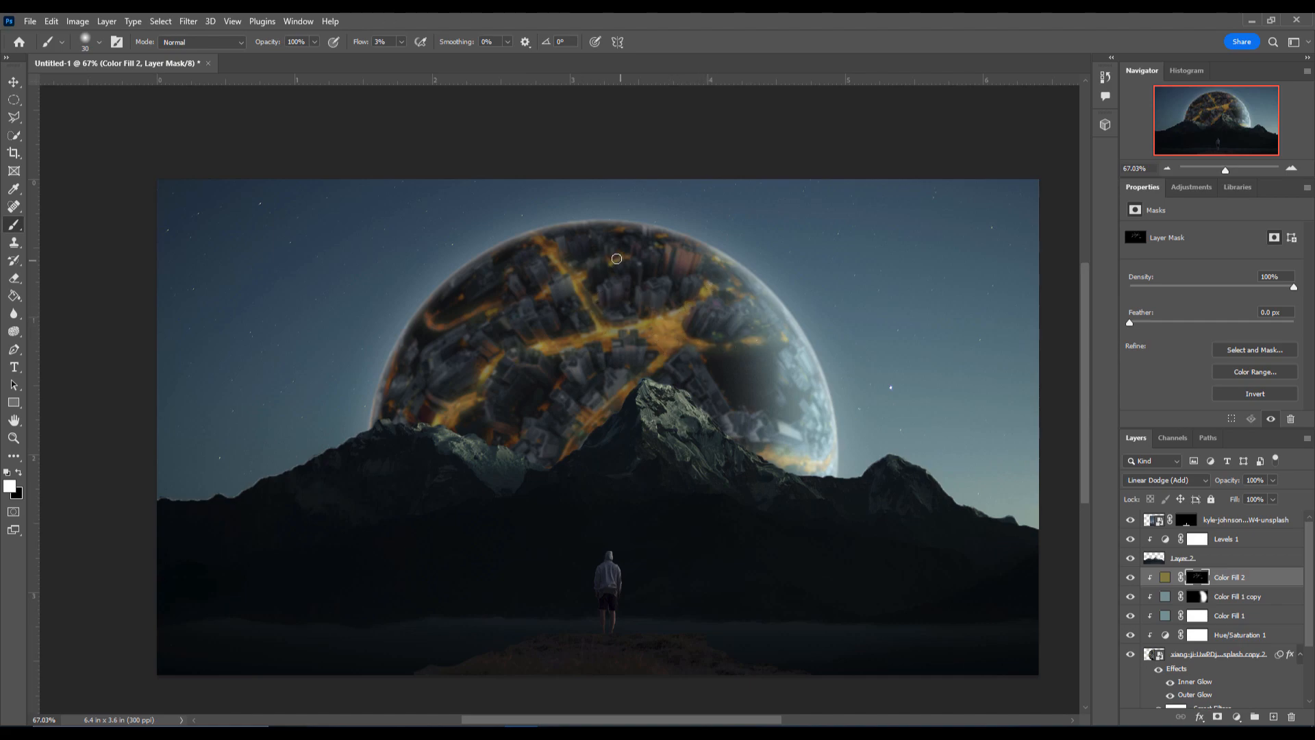
{"action": "left_click_drag", "start_coordinate": [426, 319], "coordinate": [479, 309]}
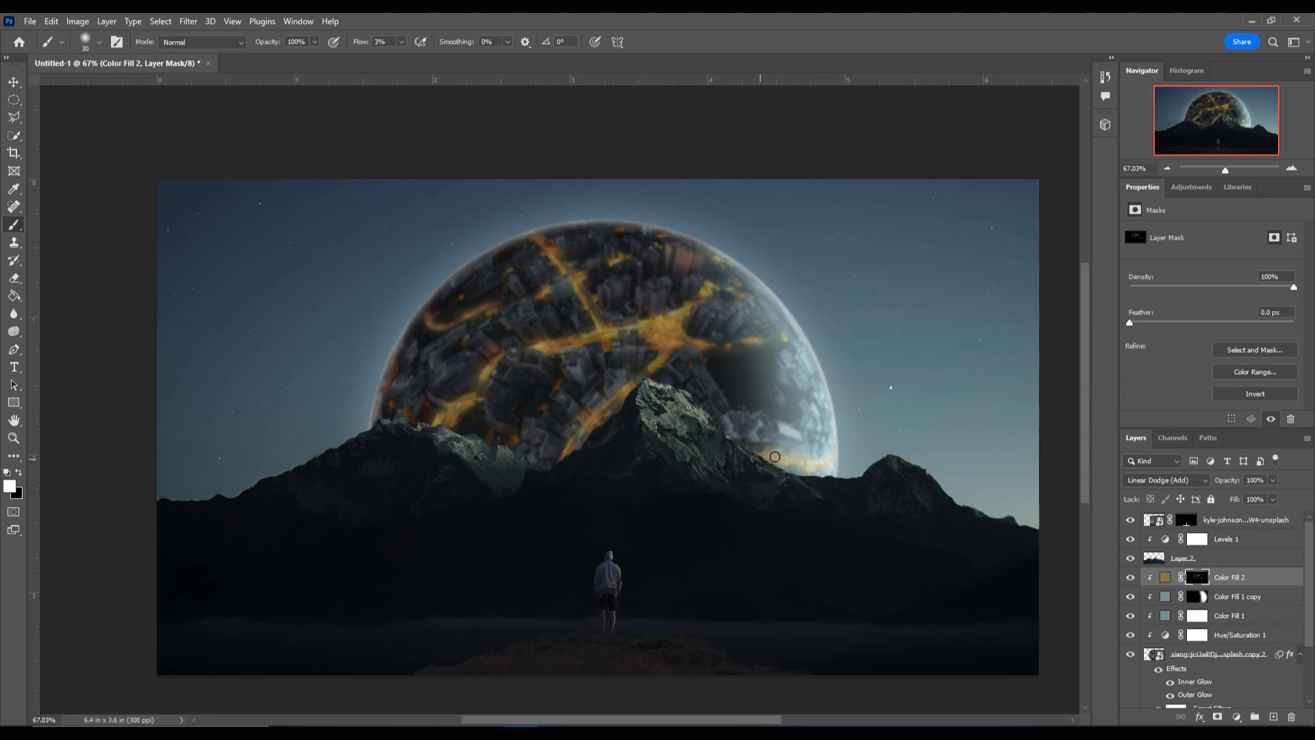
- Duplicate the Color Fill 2 layer and change the copy's color to orange-brown #87573a
{"action": "right_click", "coordinate": [1279, 579]}
{"action": "left_click", "coordinate": [1178, 203]}
{"action": "left_click", "coordinate": [781, 218]}
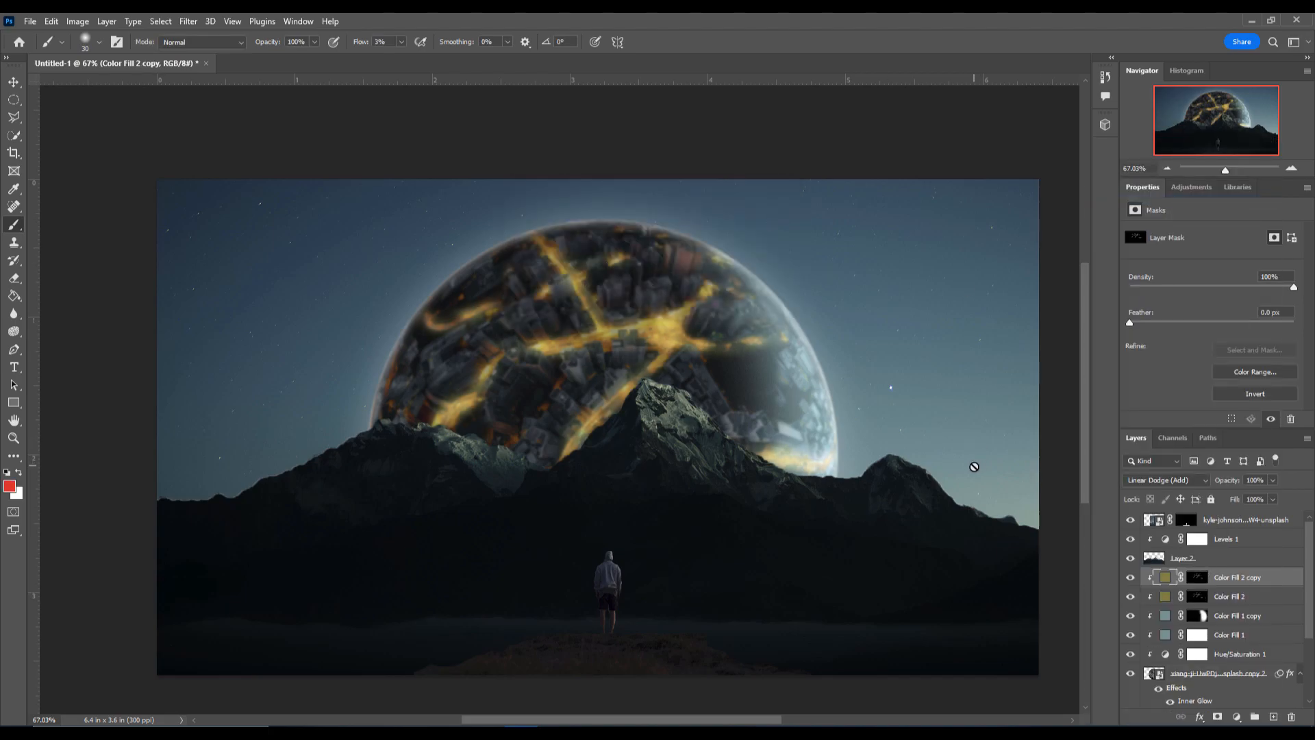
{"action": "double_click", "coordinate": [1165, 577]}
{"action": "left_click_drag", "start_coordinate": [1152, 304], "coordinate": [1155, 319]}
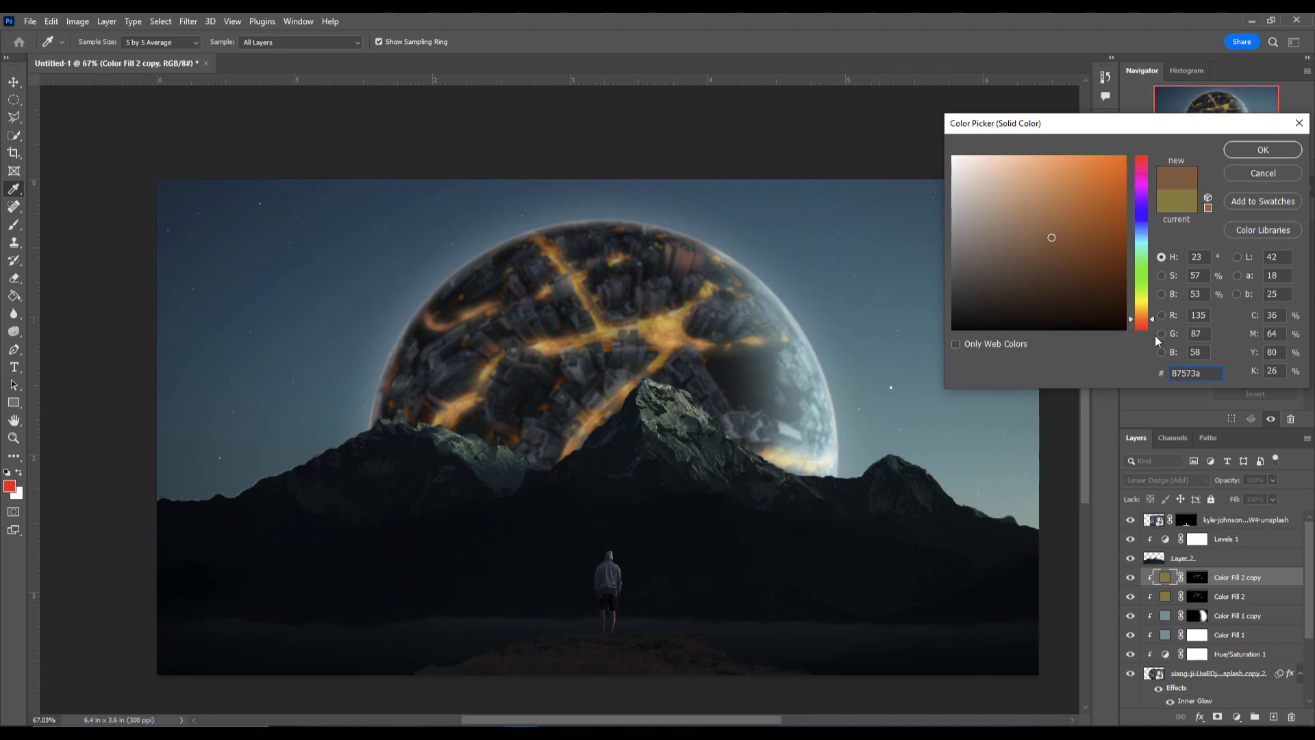
{"action": "left_click", "coordinate": [1239, 148]}
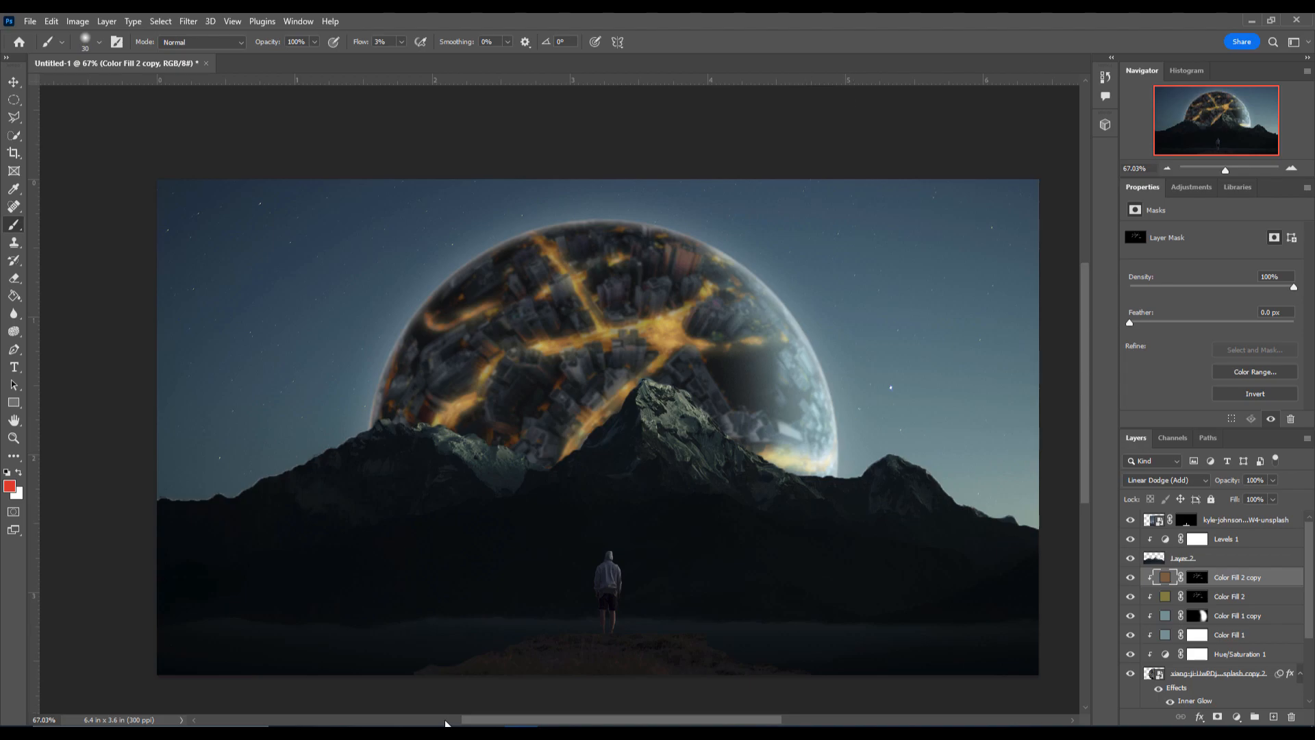
- Delete the hidden original photo layer directly above the Background layer
{"action": "scroll", "coordinate": [1264, 602], "scroll_direction": "down", "scroll_amount": 3}
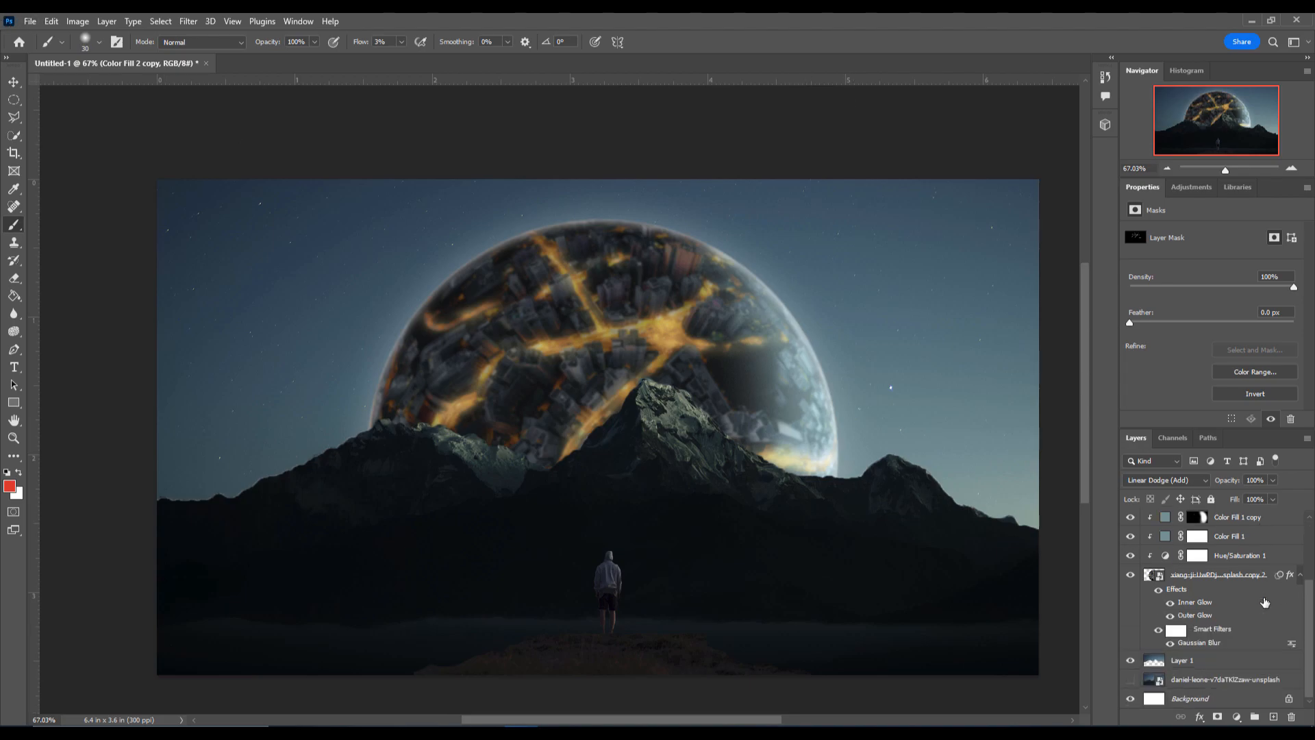
{"action": "right_click", "coordinate": [1151, 681]}
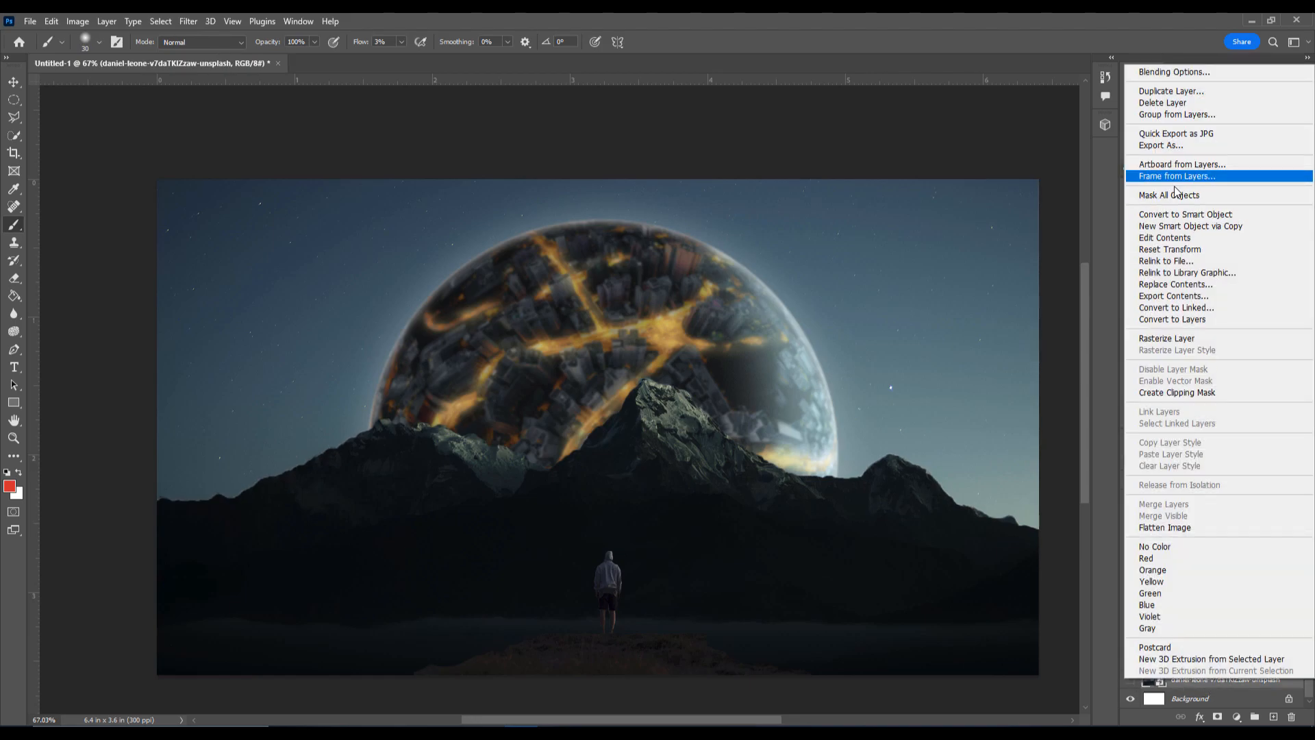
{"action": "left_click", "coordinate": [1178, 109]}
{"action": "left_click", "coordinate": [605, 283]}
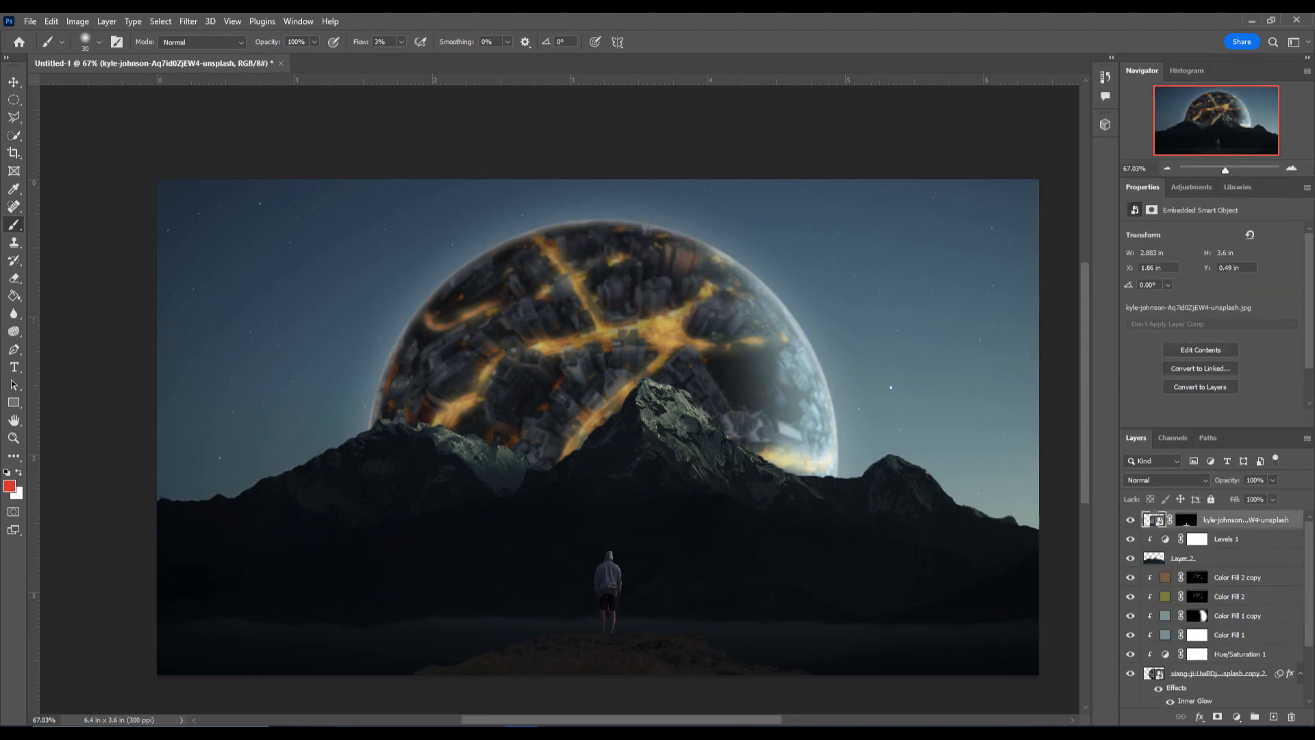
- Stamp all visible layers into a new merged layer at the top of the layer stack
{"action": "left_click", "coordinate": [1308, 440]}
{"action": "left_click", "coordinate": [1203, 635], "text": "alt"}
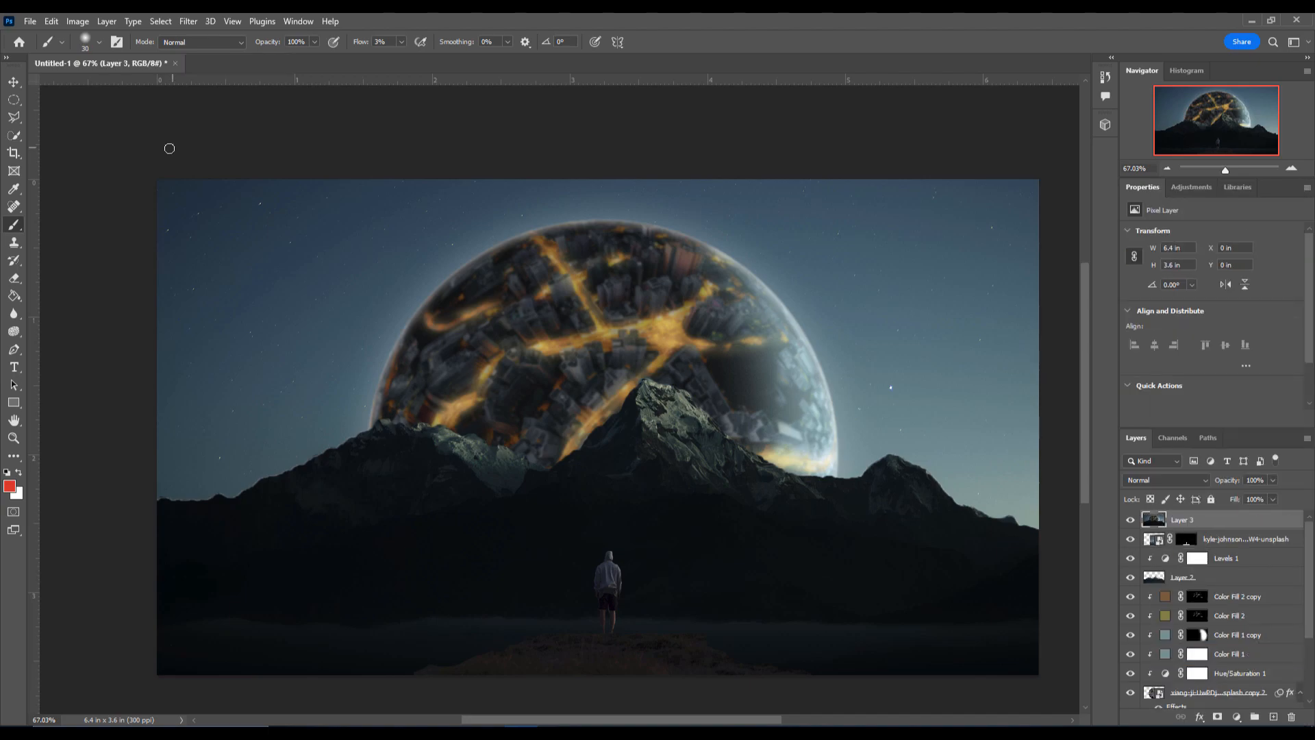
- In the Camera Raw Filter, set the merged layer's exposure to +0.40, contrast to +15, and vibrance and saturation to +21
{"action": "left_click", "coordinate": [188, 21]}
{"action": "left_click", "coordinate": [206, 126]}
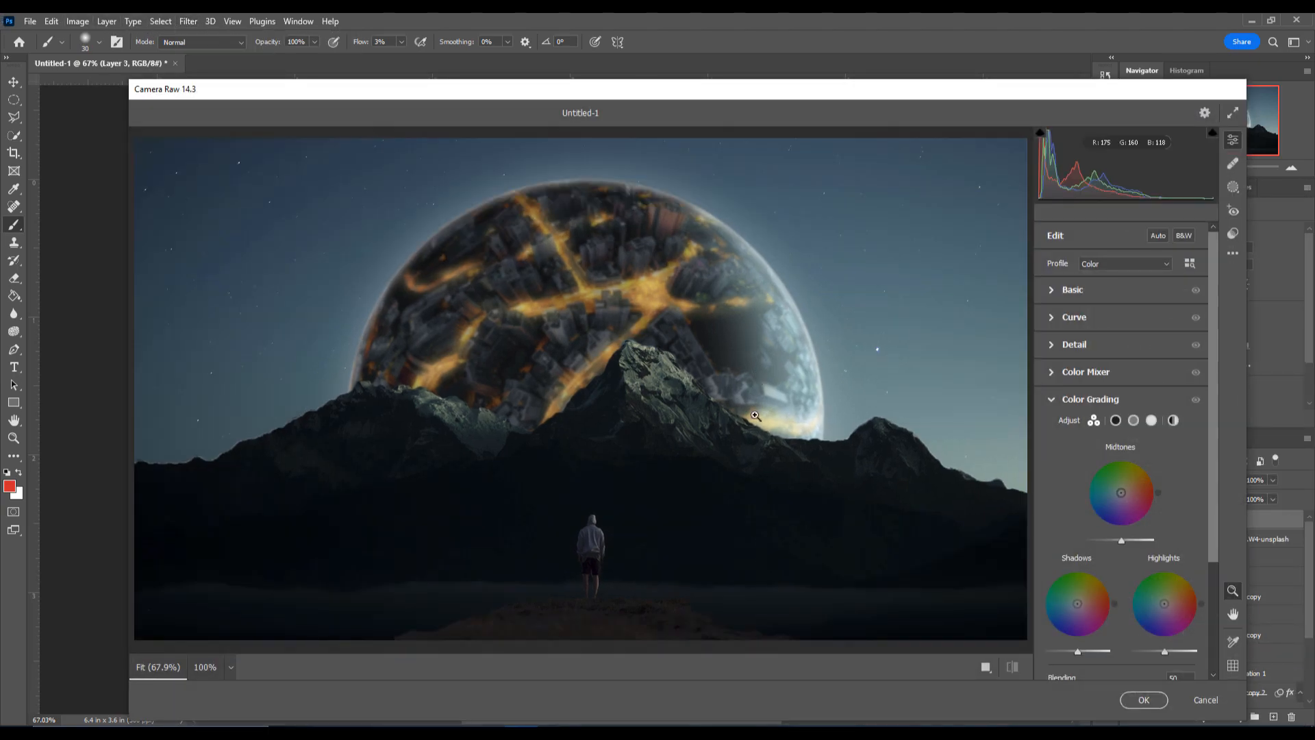
{"action": "left_click", "coordinate": [1051, 289]}
{"action": "mouse_move", "coordinate": [1122, 401]}
{"action": "left_mouse_down"}
{"action": "mouse_move", "coordinate": [1149, 401]}
{"action": "mouse_move", "coordinate": [1129, 400]}
{"action": "mouse_move", "coordinate": [1134, 424]}
{"action": "left_mouse_up"}
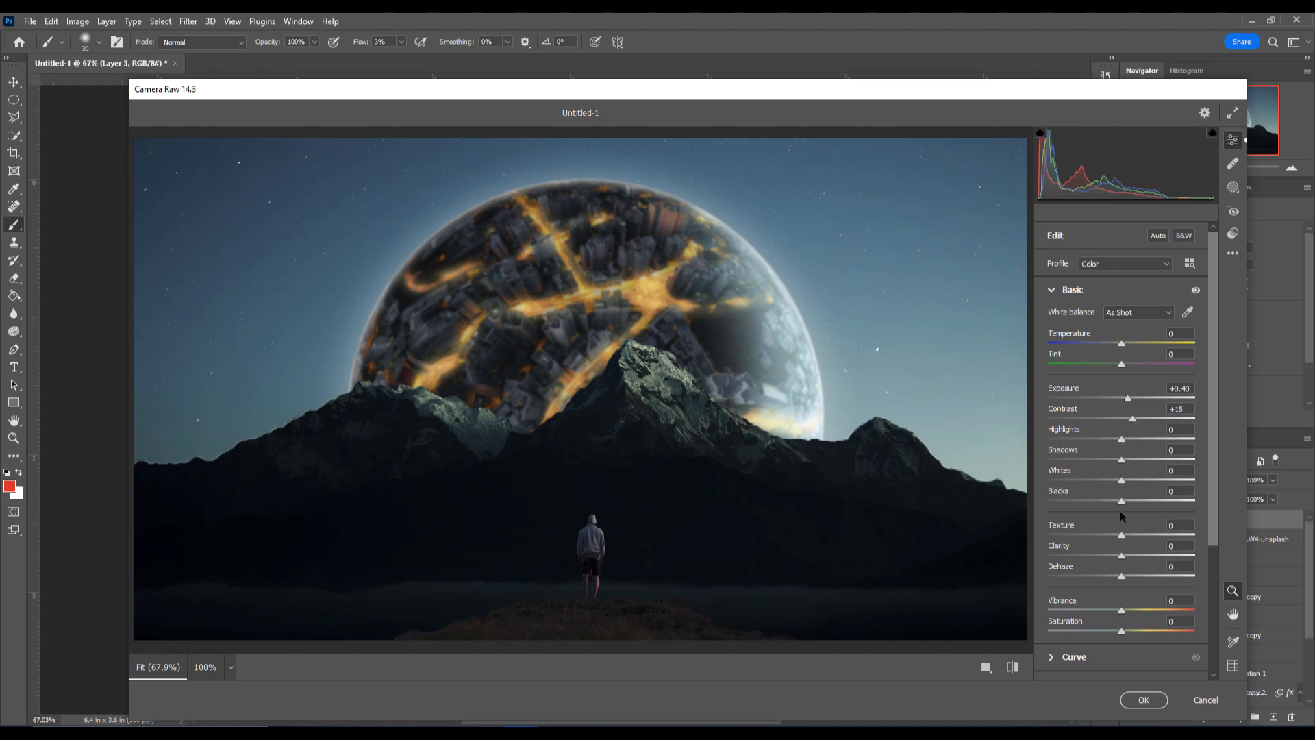
{"action": "left_click_drag", "start_coordinate": [1121, 609], "coordinate": [1138, 636]}
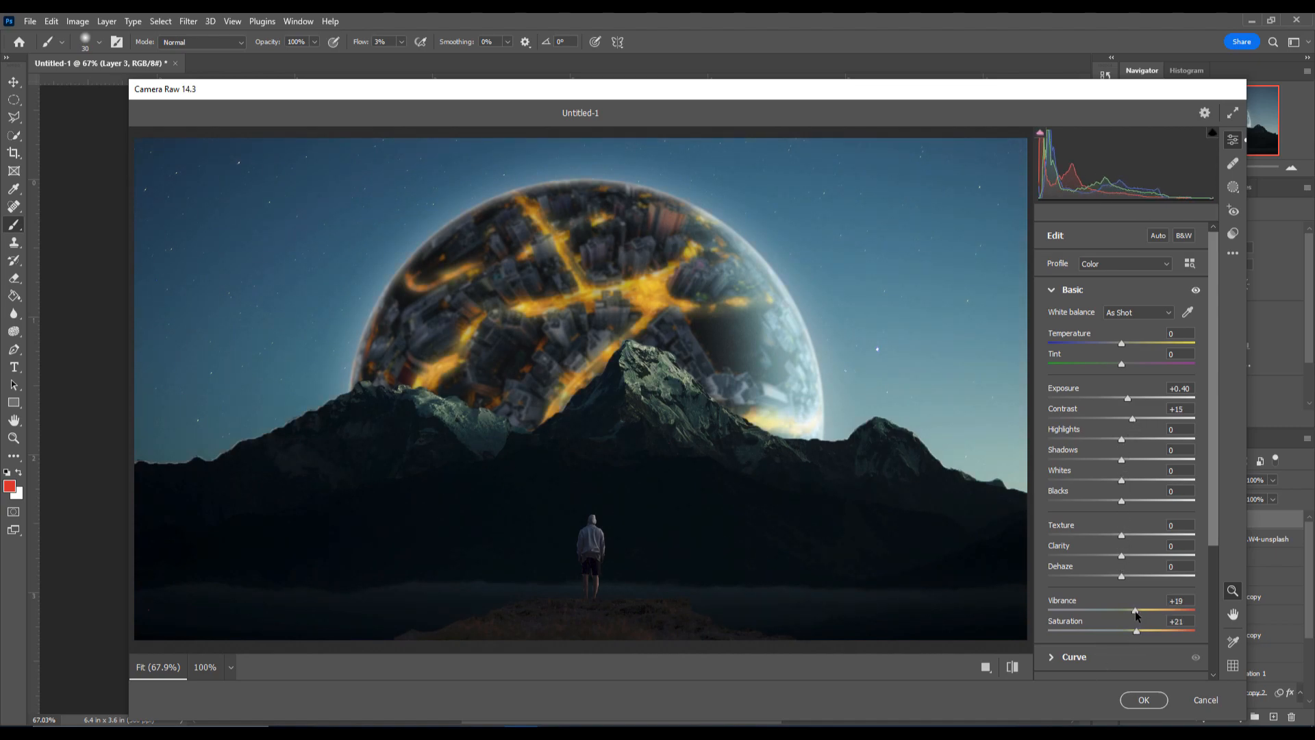
- Color grade midtones to hue 31, saturation 55, shadows to 242, 44 and highlights to 40, 86, and apply the Camera Raw filter
{"action": "scroll", "coordinate": [1109, 455], "scroll_direction": "down", "scroll_amount": 3}
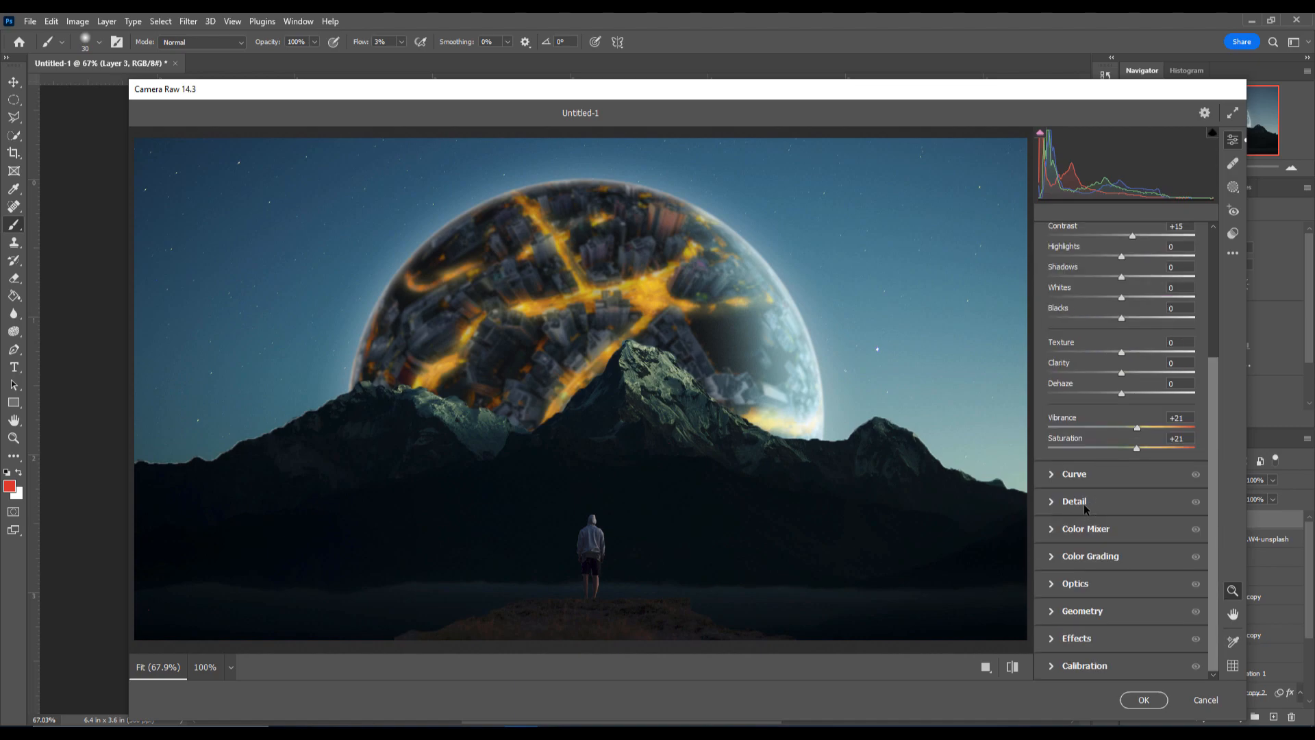
{"action": "left_click", "coordinate": [1086, 556]}
{"action": "left_click_drag", "start_coordinate": [1122, 391], "coordinate": [1135, 382]}
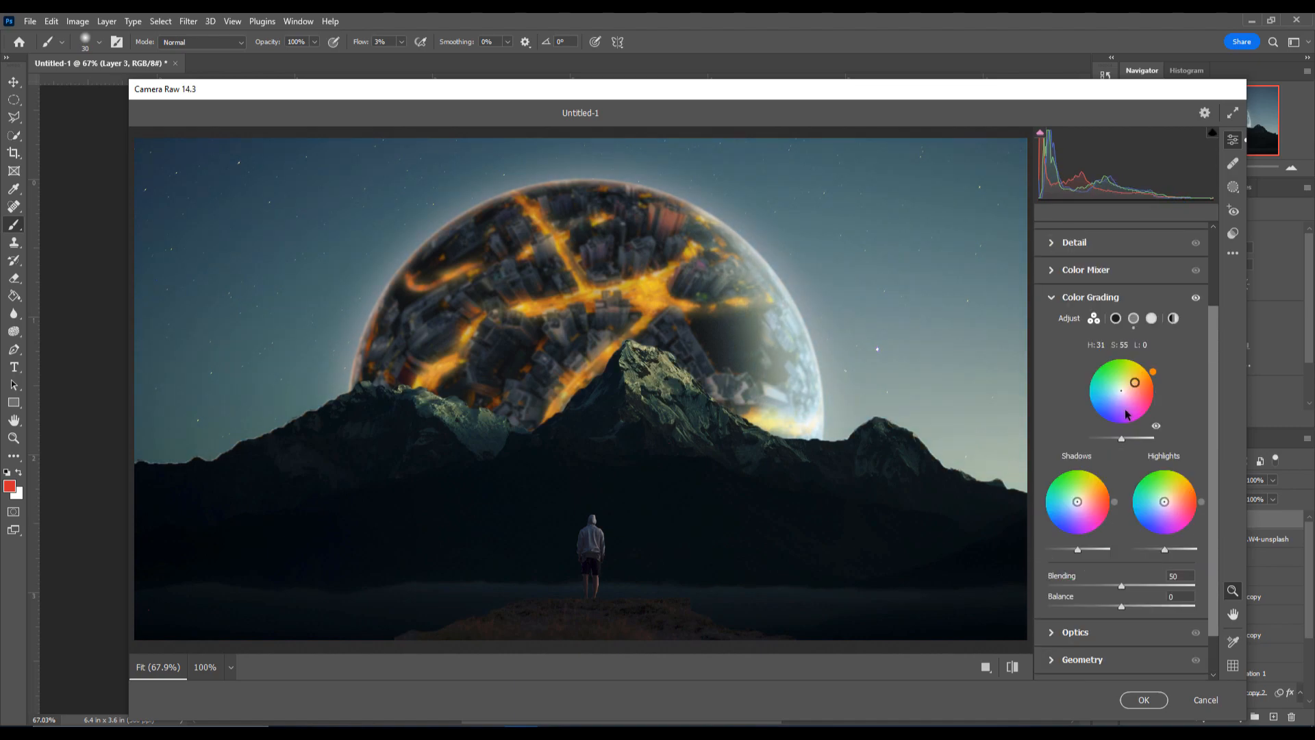
{"action": "mouse_move", "coordinate": [1077, 502]}
{"action": "left_mouse_down"}
{"action": "mouse_move", "coordinate": [1104, 499]}
{"action": "mouse_move", "coordinate": [1086, 505]}
{"action": "mouse_move", "coordinate": [1087, 491]}
{"action": "left_mouse_up"}
{"action": "left_click_drag", "start_coordinate": [1072, 484], "coordinate": [1049, 547]}
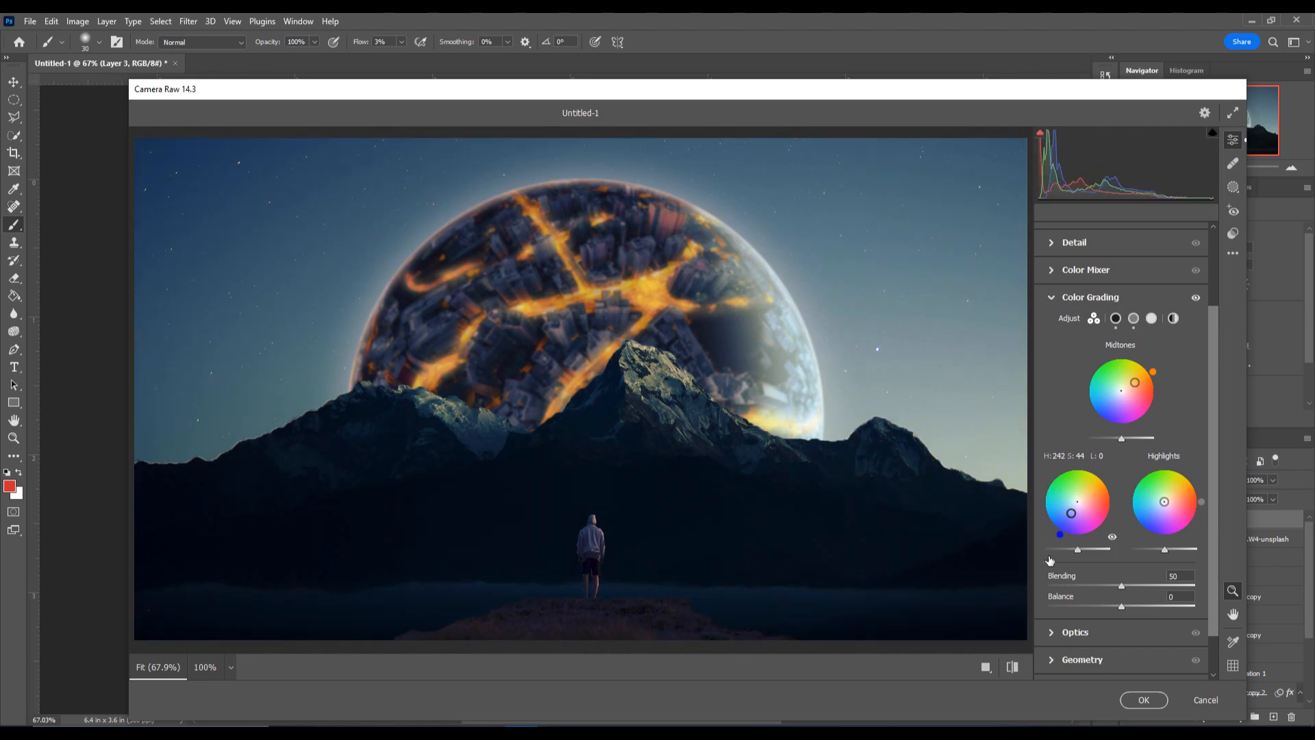
{"action": "left_click_drag", "start_coordinate": [1164, 501], "coordinate": [1203, 475]}
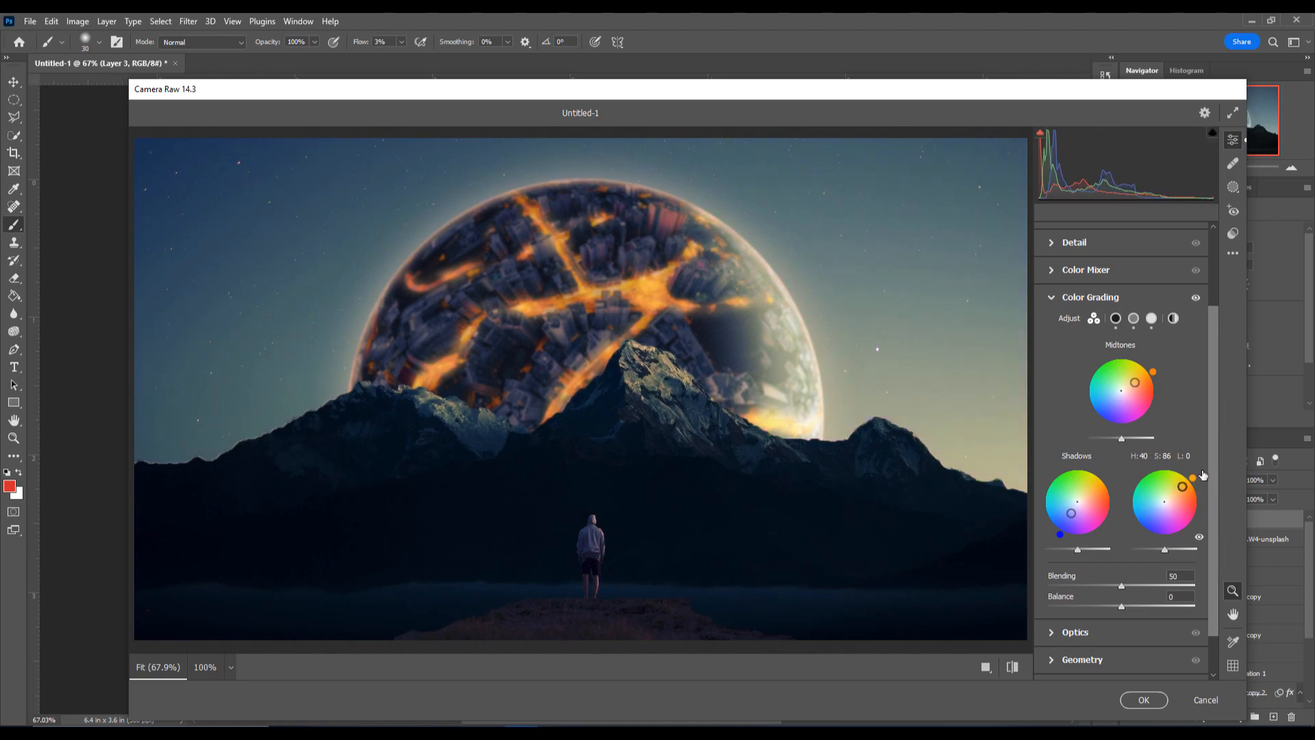
{"action": "left_click", "coordinate": [1144, 700]}
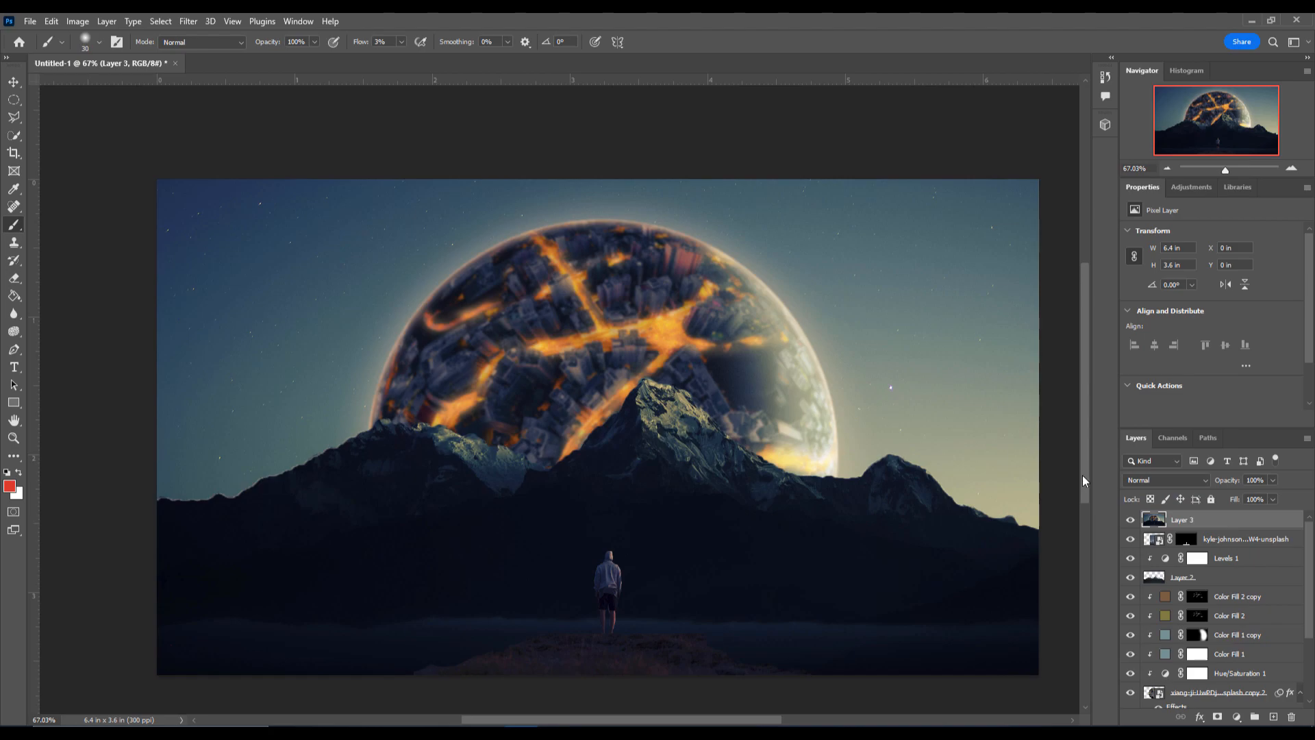